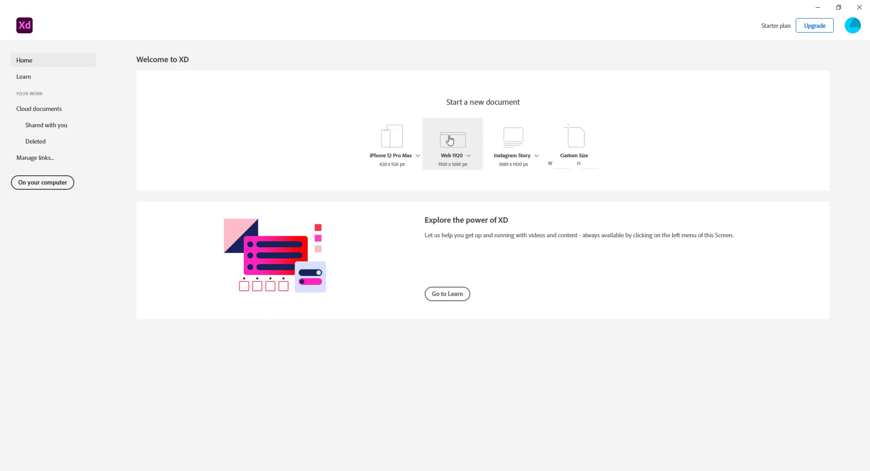
- Create a Web 1920 document and paste the copied yoga page design and style guide into it
left_click(453, 144)
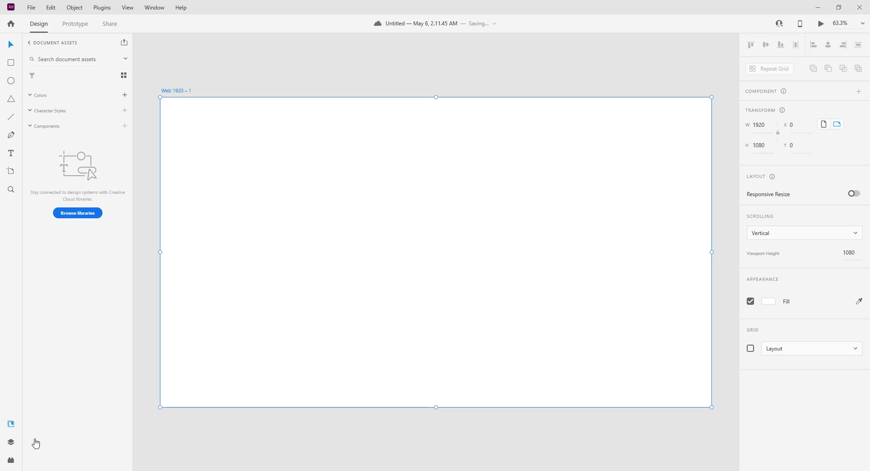
left_click(270, 74)
key("ctrl+v")
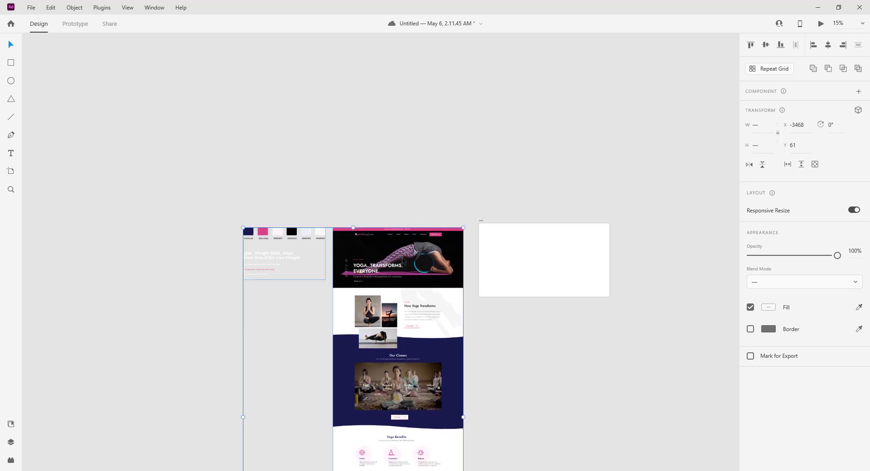
- Examine the pasted yoga page design from the hero section down to the footer
key("ctrl+1")
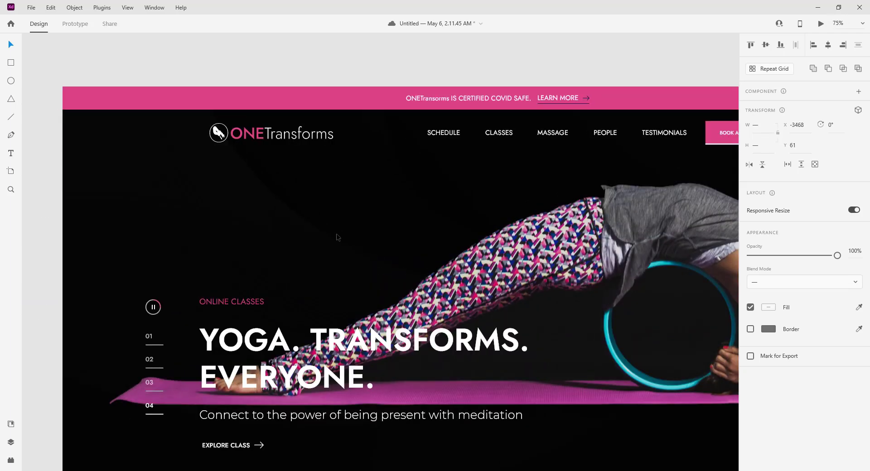
key("ctrl+minus")
left_click_drag(436, 251, 350, 195)
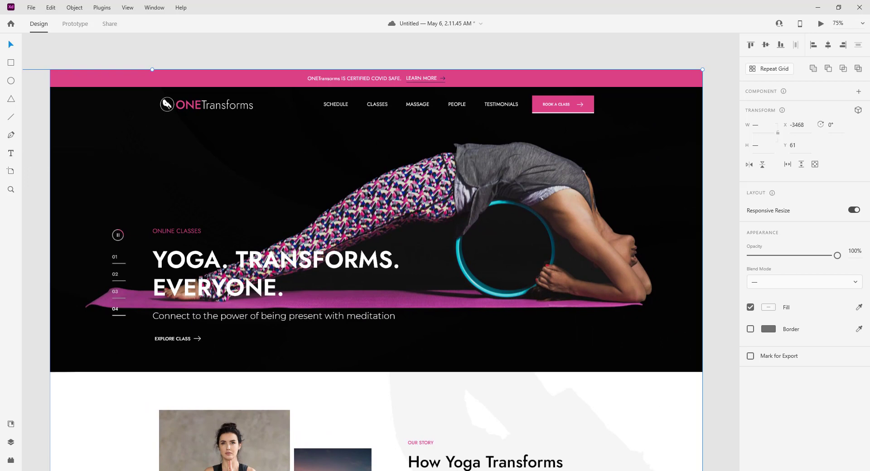
scroll(371, 228, "down", 10)
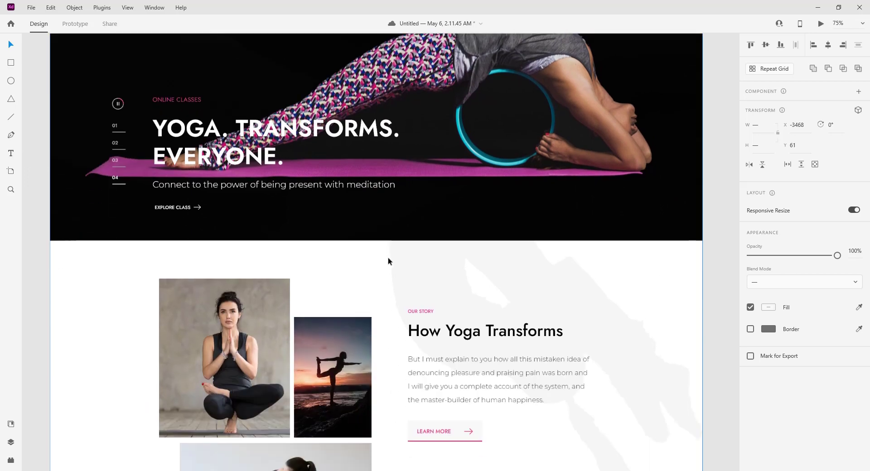
scroll(373, 292, "down", 4)
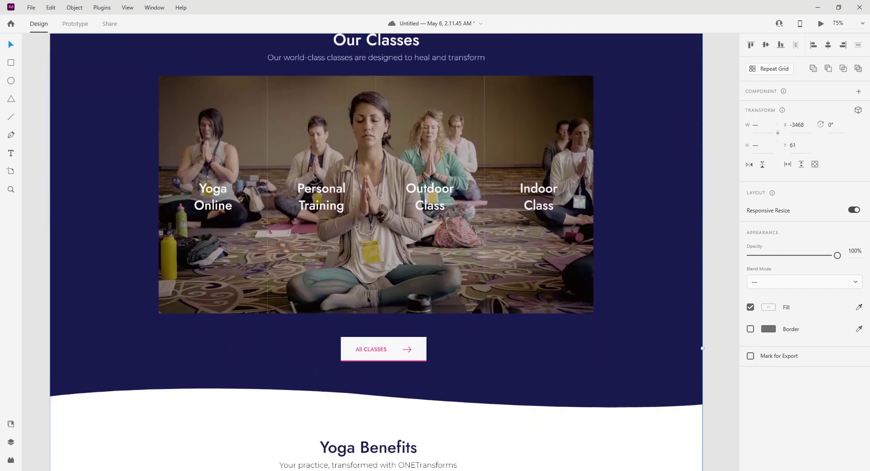
scroll(374, 319, "down", 6)
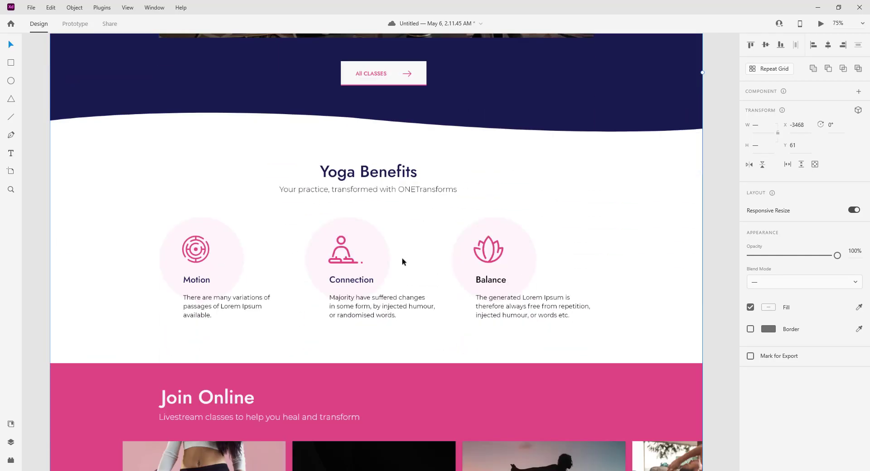
scroll(402, 261, "down", 13)
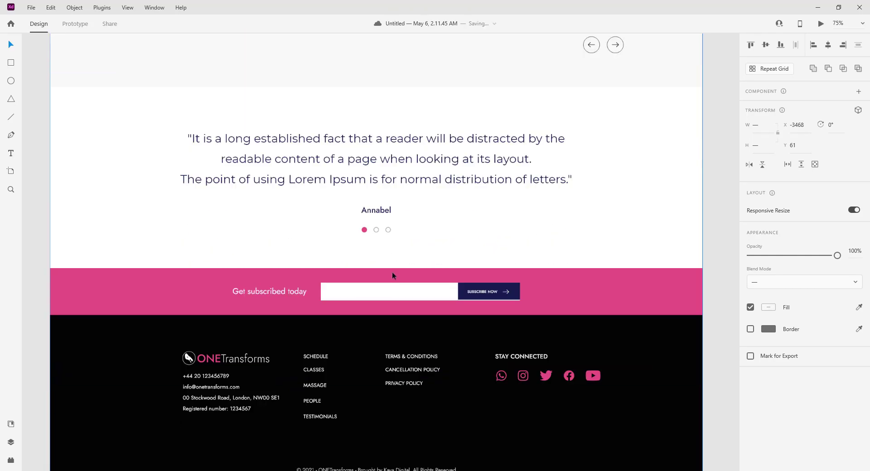
scroll(392, 275, "down", 1)
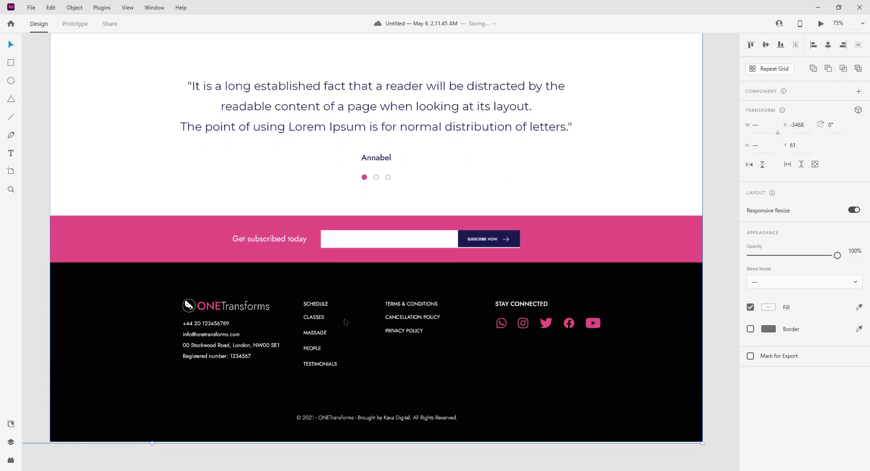
scroll(432, 116, "up", 20)
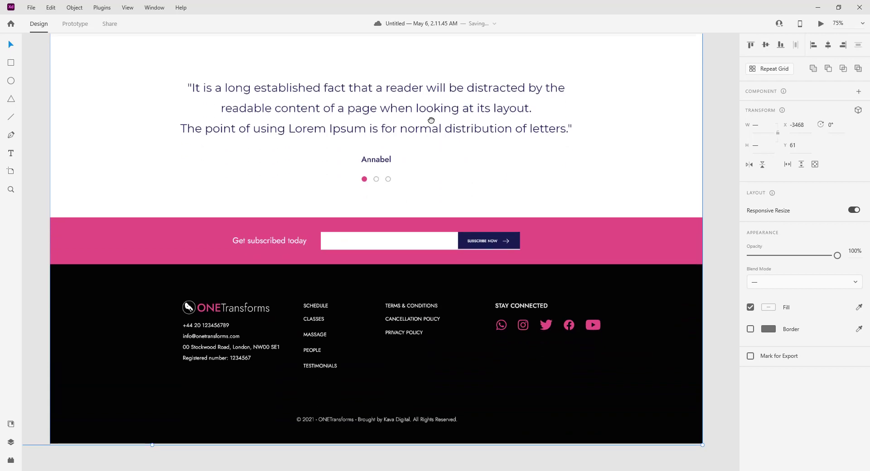
scroll(431, 115, "up", 17)
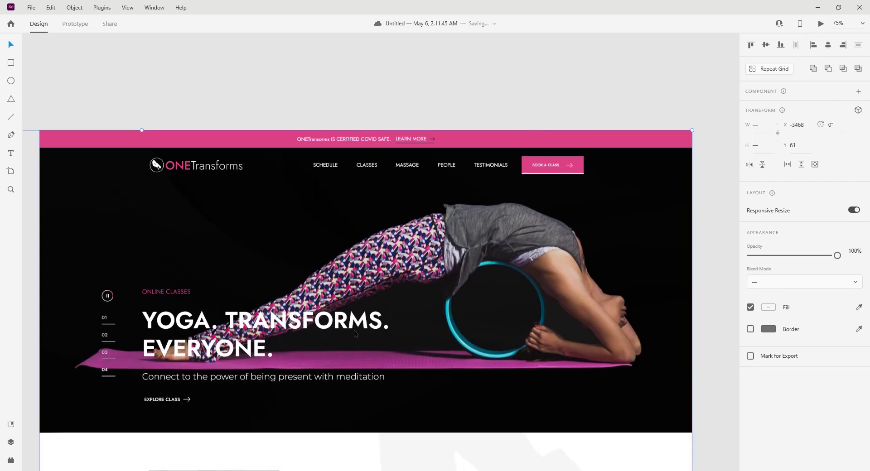
- Ungroup the style guide of colour swatches and font samples beside the page design
left_click_drag(675, 213, 627, 229)
left_click_drag(423, 208, 369, 161)
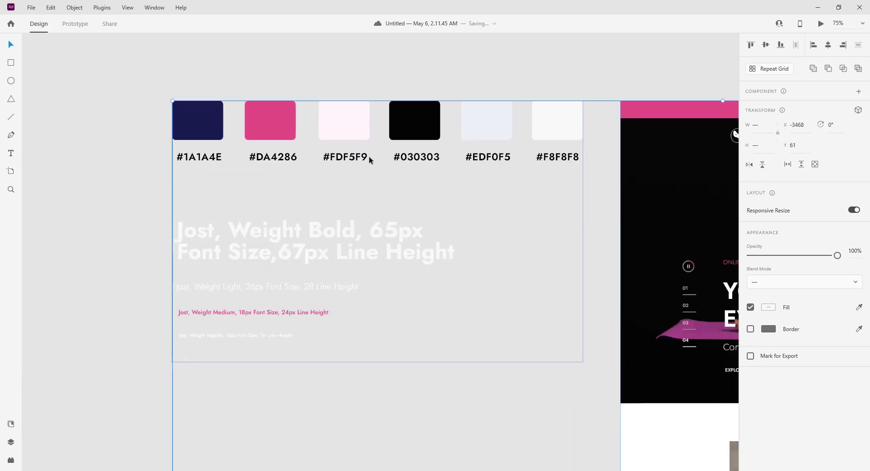
left_click(267, 75)
left_click(210, 118)
right_click(201, 119)
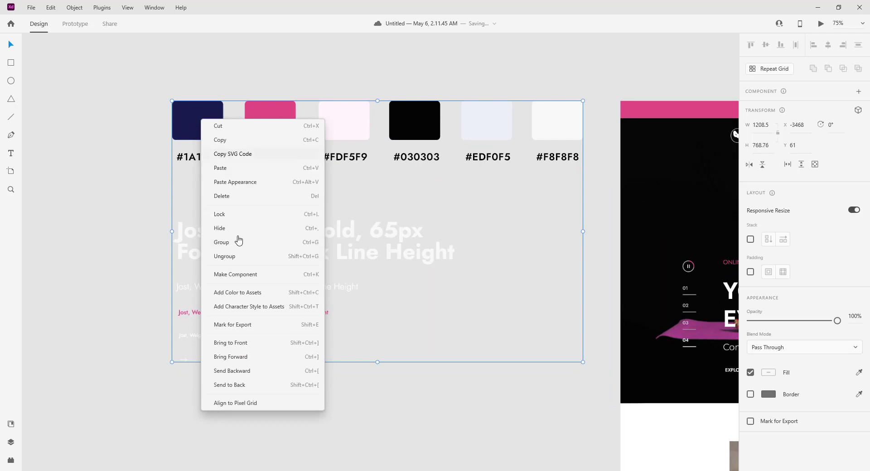
left_click(236, 256)
- Add the colours of all six swatches in the style guide to the document assets and show the assets
left_click(213, 122)
left_click(272, 128, "shift")
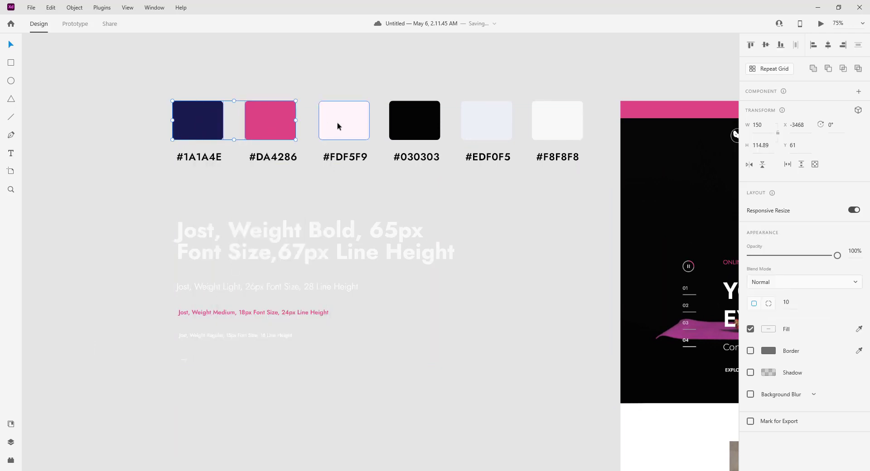
left_click(338, 128, "shift")
left_click(439, 127, "shift")
left_click(518, 120, "shift")
left_click(581, 121, "shift")
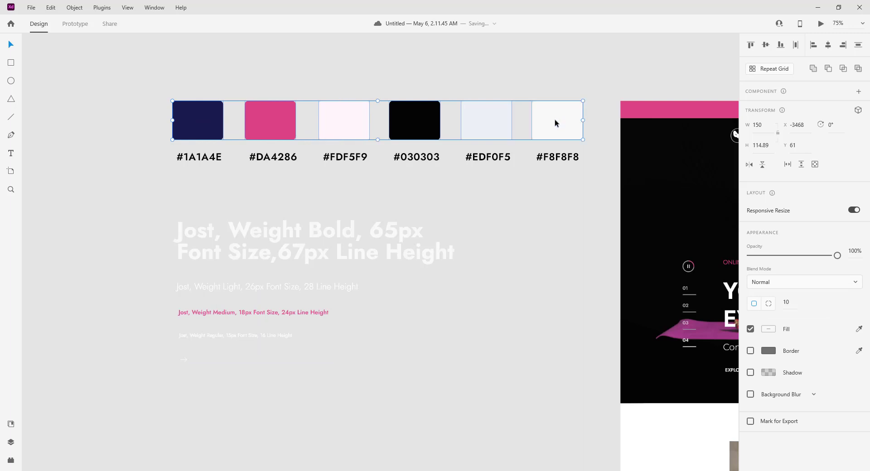
right_click(548, 121)
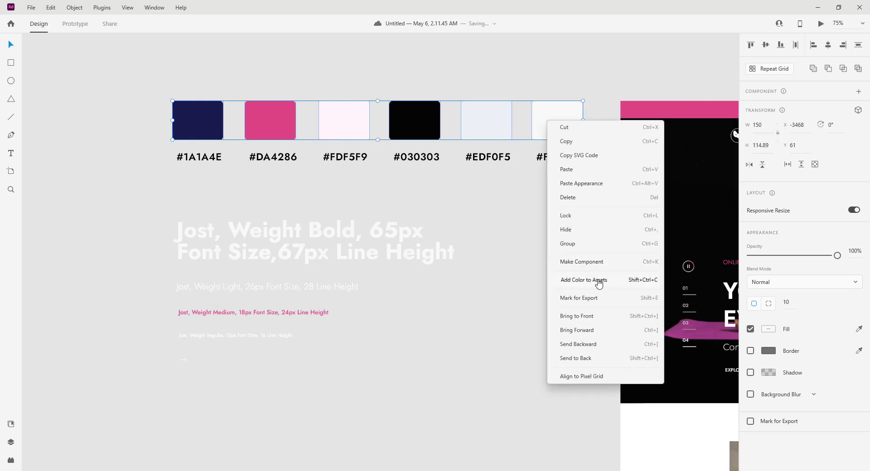
left_click(597, 277)
left_click(11, 442)
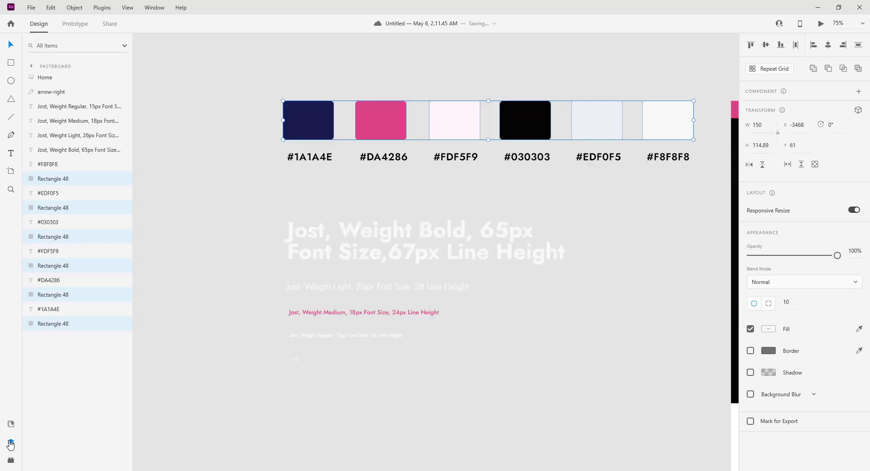
left_click(11, 424)
- Add the four Jost text samples to the document assets as character styles
left_click(288, 218)
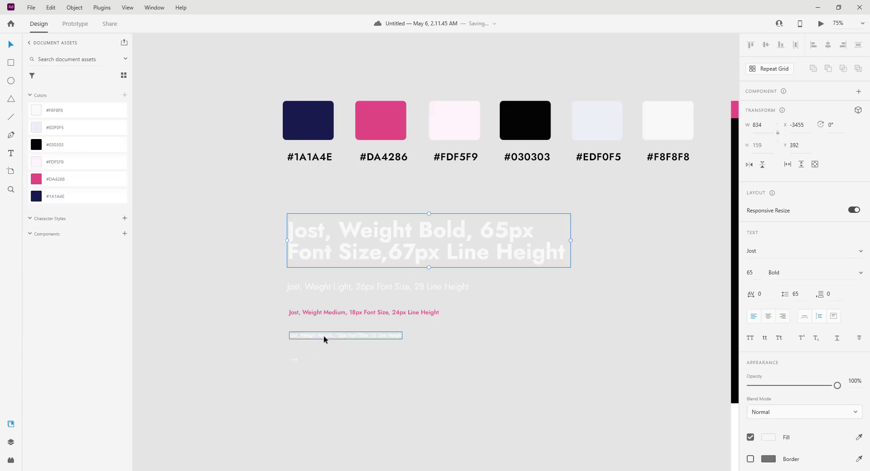
left_click_drag(333, 197, 330, 349)
left_click(356, 232, "shift")
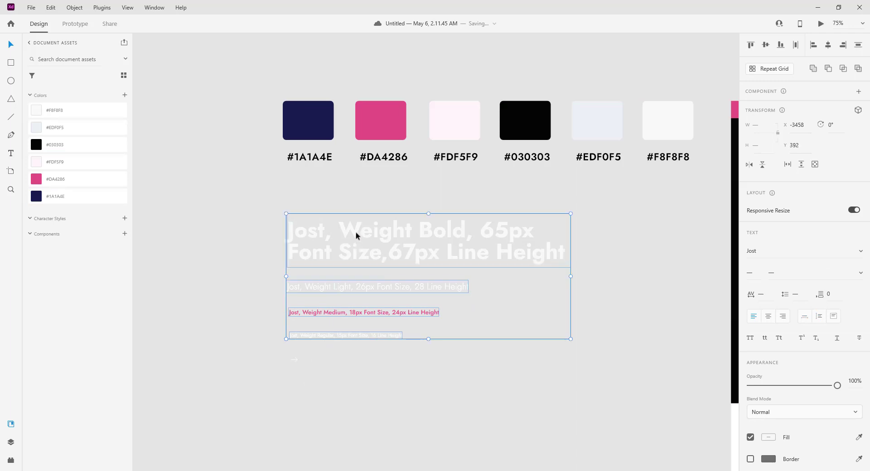
right_click(355, 232)
left_click(418, 176)
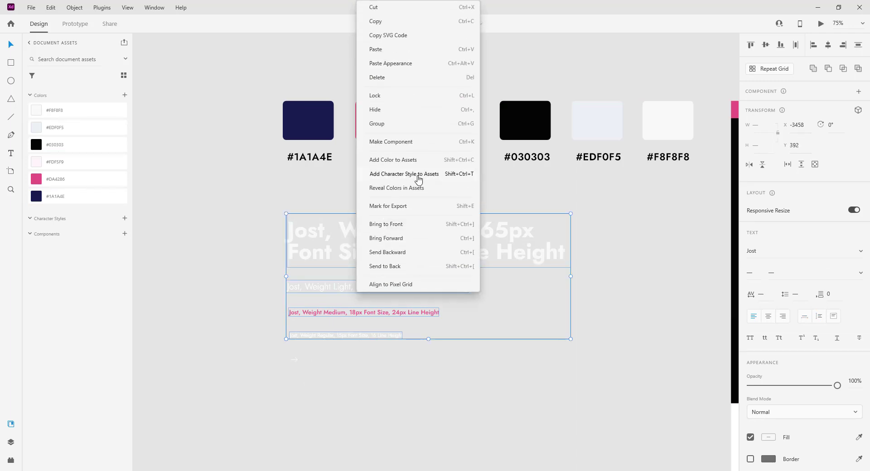
- Hide the document assets and turn on the layout grid for the empty Web 1920 artboard
scroll(310, 273, "down", 5)
left_click(466, 272)
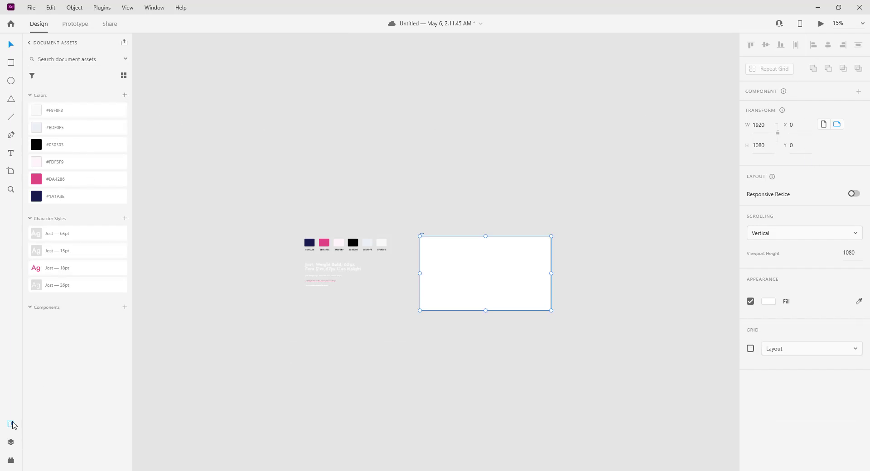
left_click(11, 424)
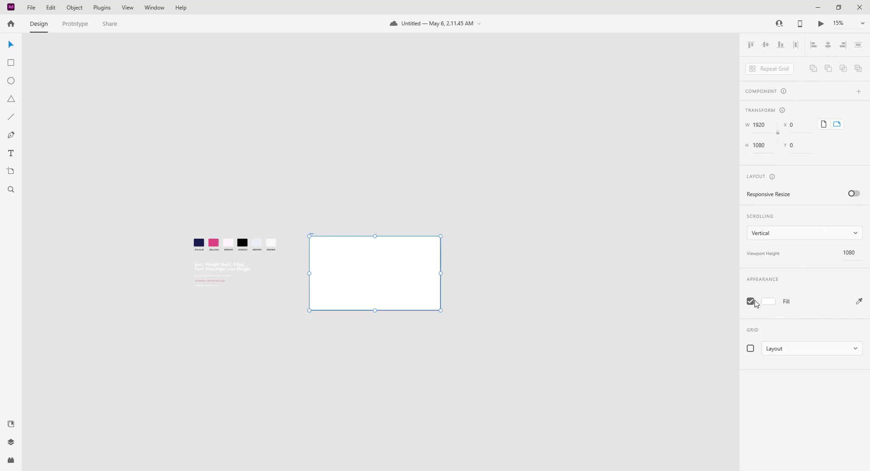
left_click(480, 224)
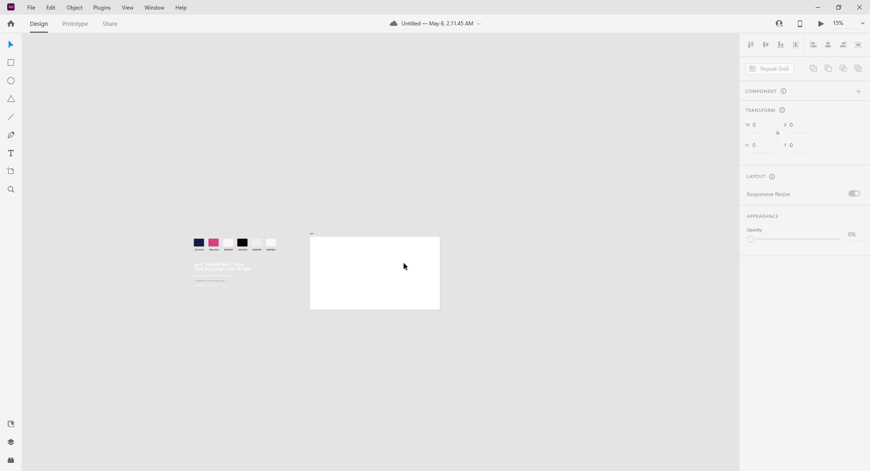
left_click(374, 283)
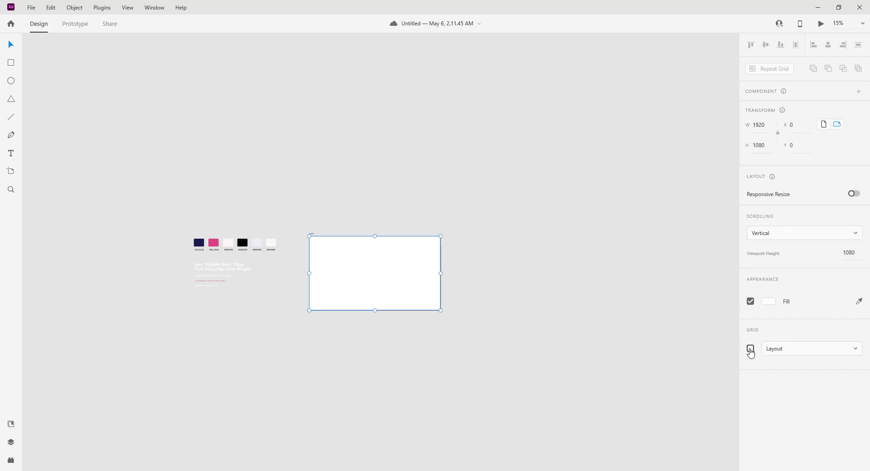
left_click(751, 349)
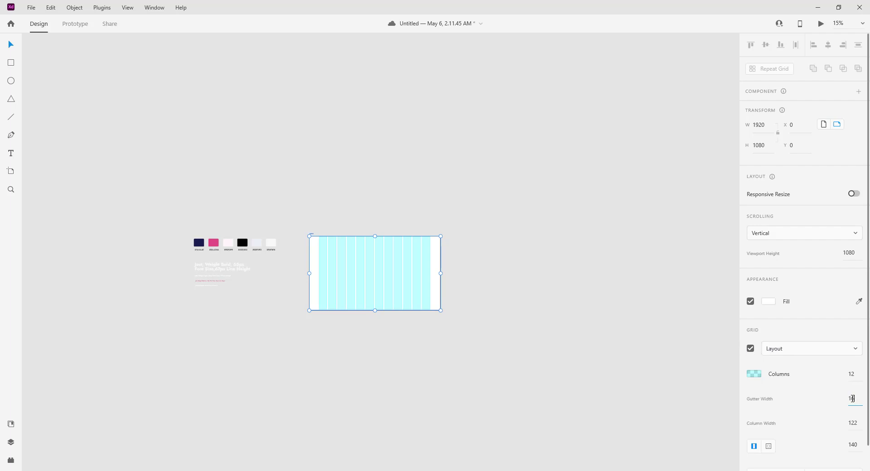
- Set the layout grid's gutter width to 24 and its linked side margins to 258
left_click(852, 399)
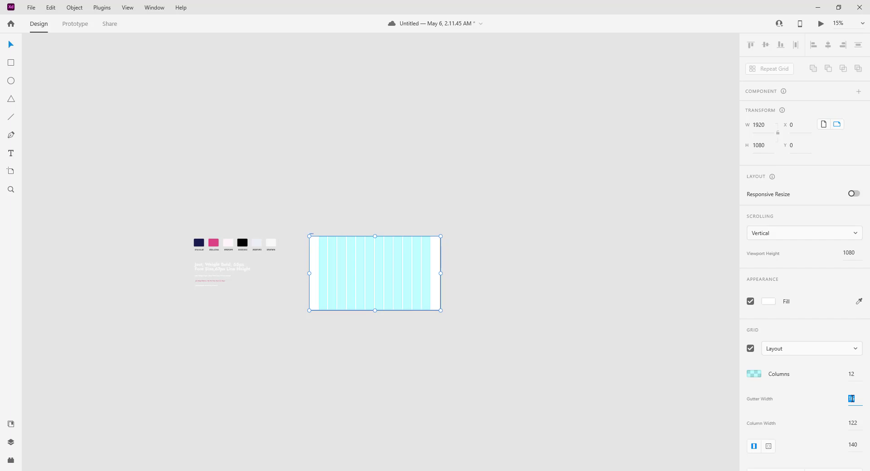
type("24")
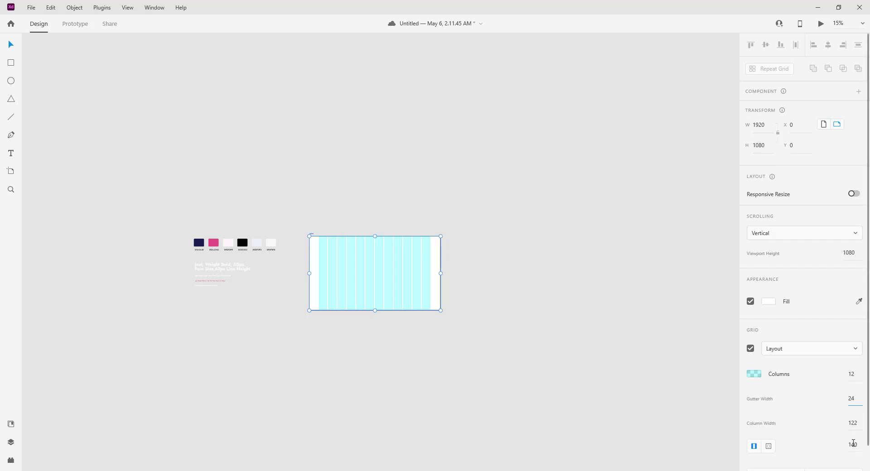
left_click(853, 444)
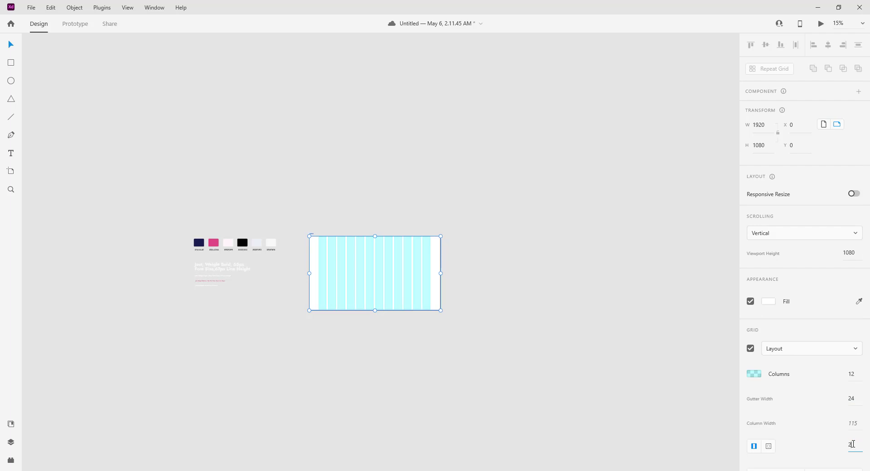
type("258")
key("Return")
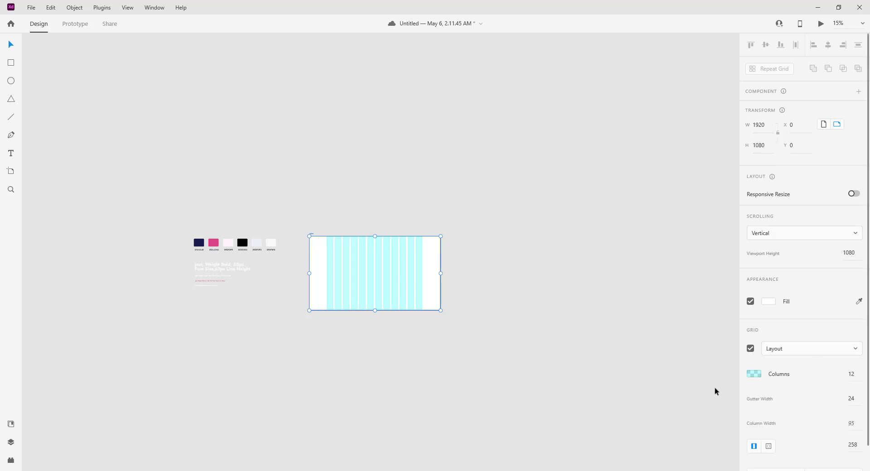
- Draw a 1920 x 1080 rectangle covering the whole artboard
key("ctrl+equal")
key("ctrl+equal")
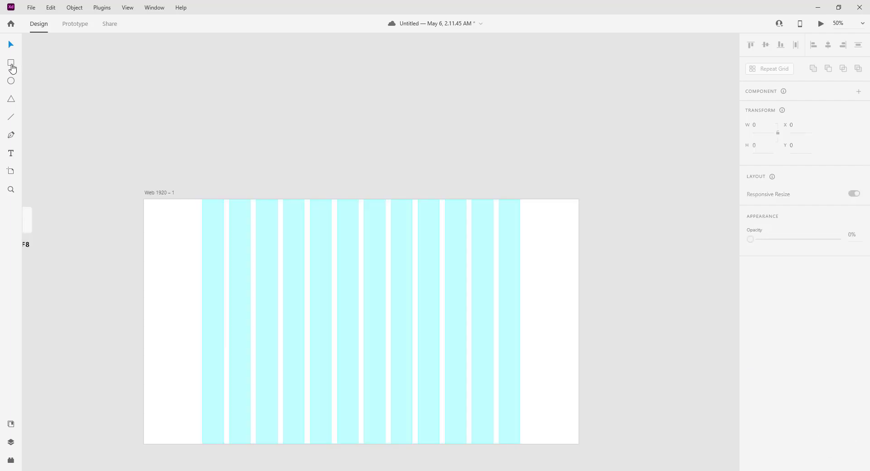
left_click(11, 63)
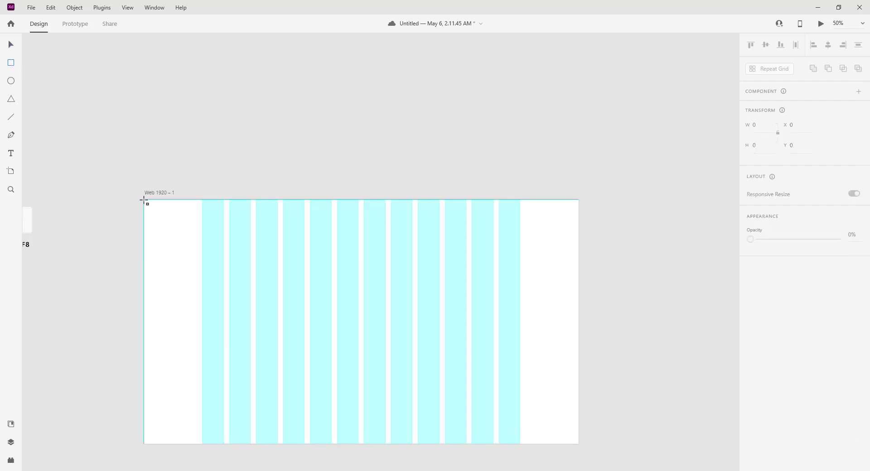
left_click_drag(144, 200, 580, 444)
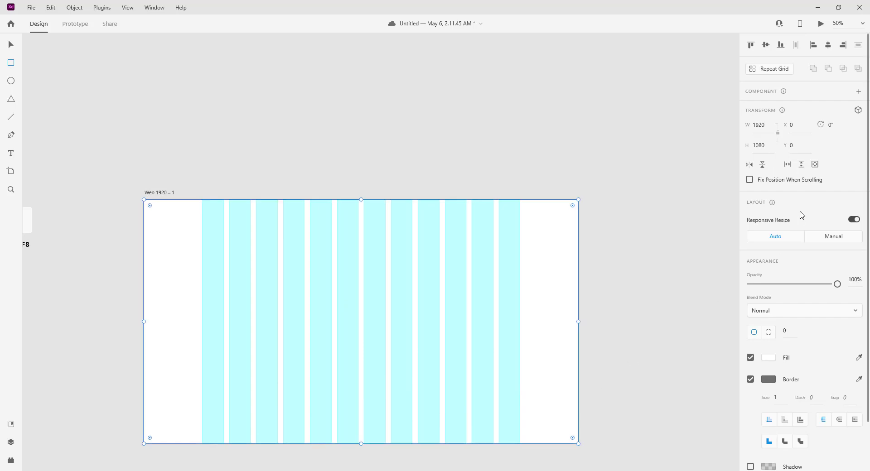
- Remove the full-artboard rectangle's border and fill it with solid black #000000
left_click(749, 380)
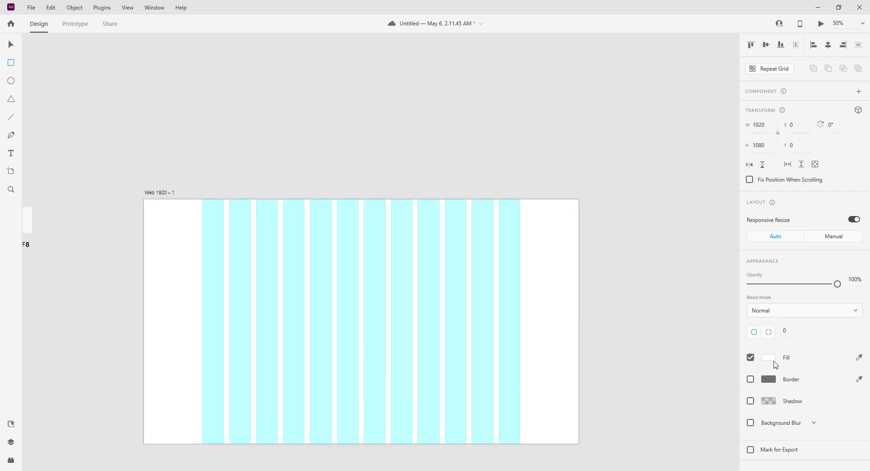
left_click(775, 358)
left_click_drag(678, 378, 680, 391)
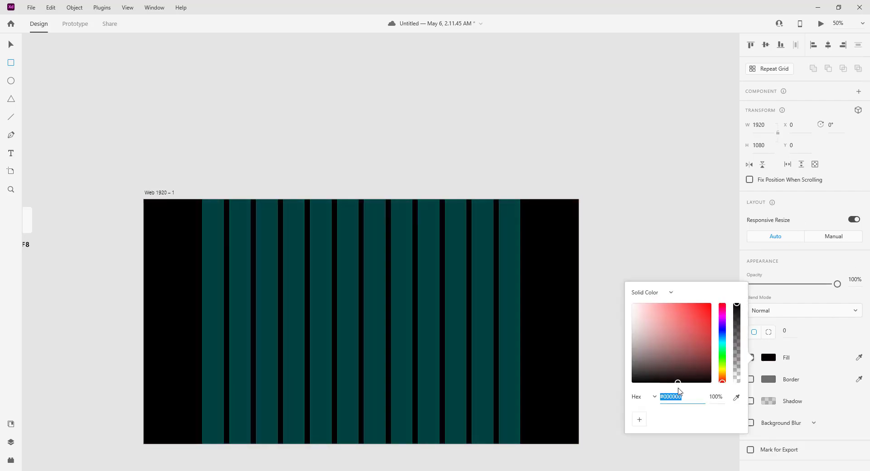
left_click(11, 43)
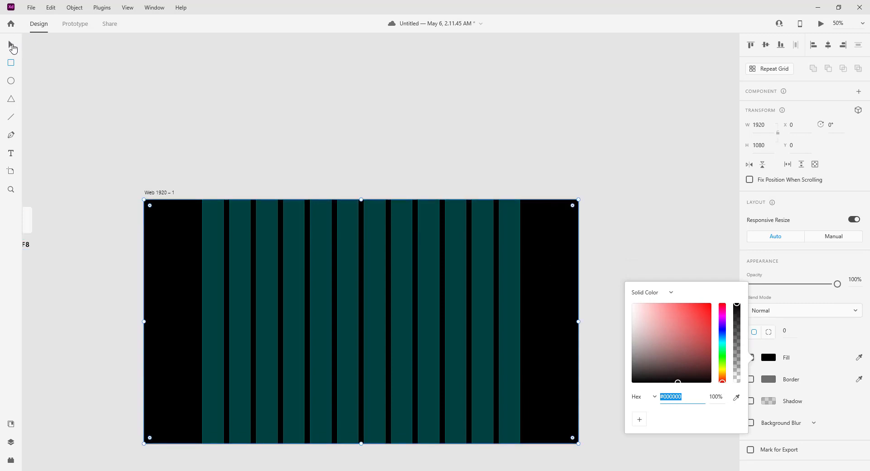
left_click(378, 104)
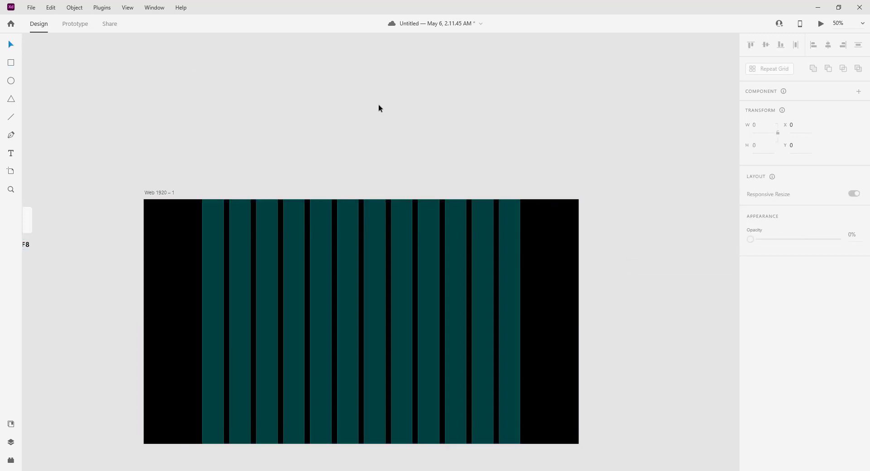
left_click(161, 236)
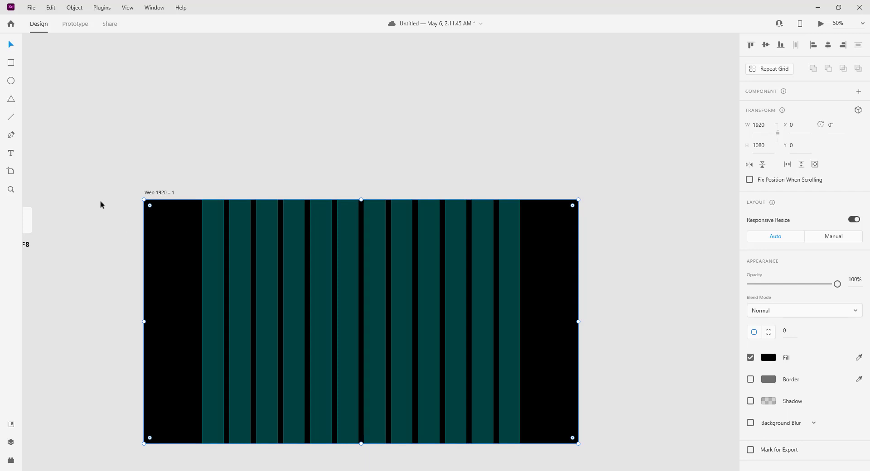
right_click(164, 231)
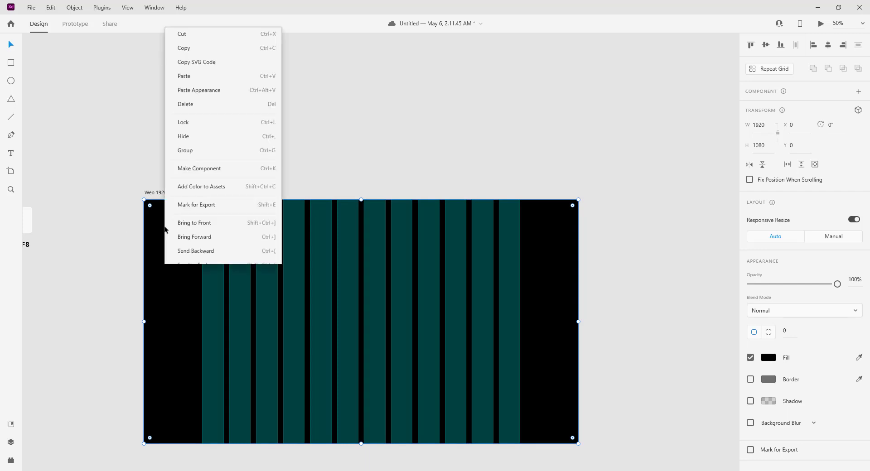
left_click(161, 296)
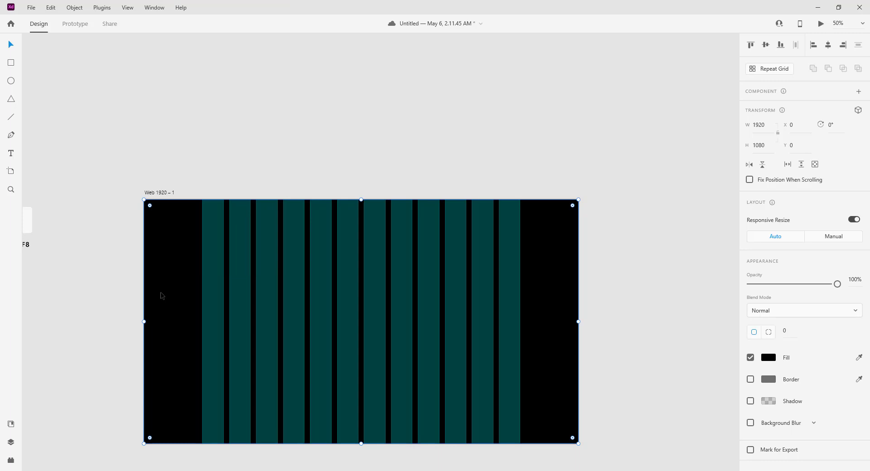
- Duplicate the black full-artboard rectangle and set the copy's height to 40
left_click(11, 442)
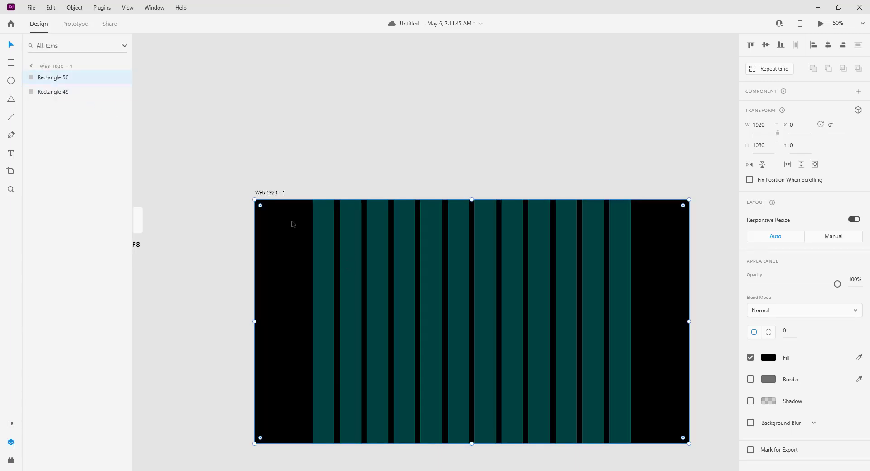
right_click(65, 78)
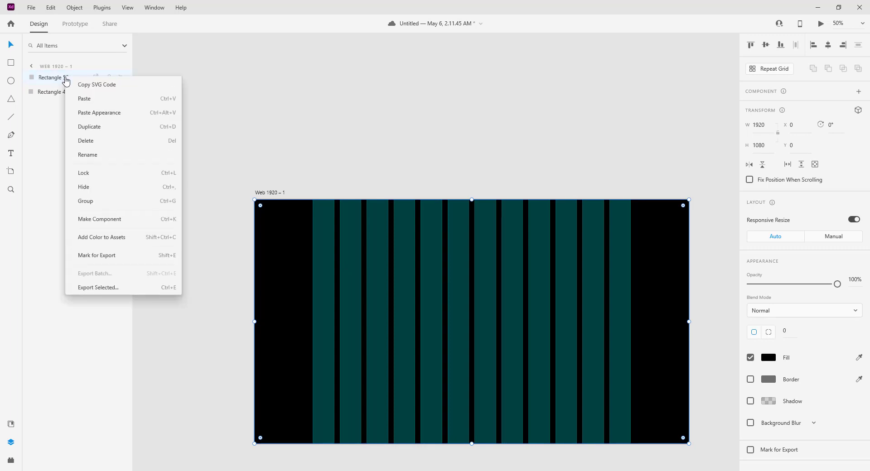
left_click(101, 141)
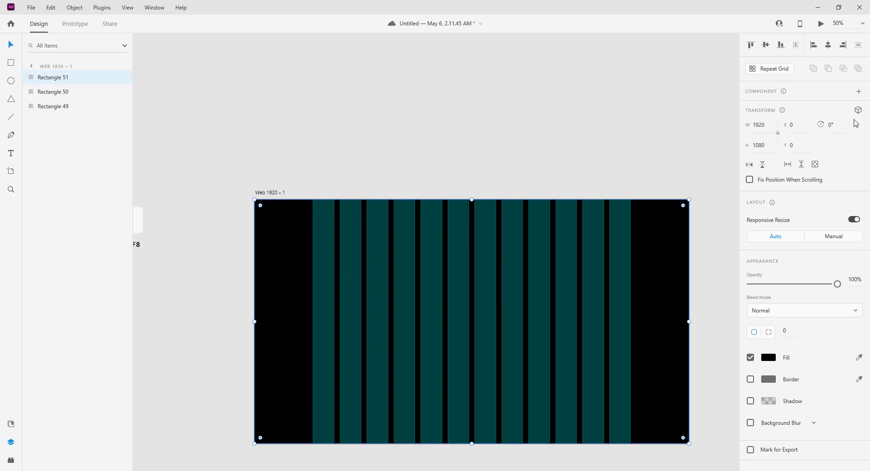
left_click(756, 145)
type("40")
key("Return")
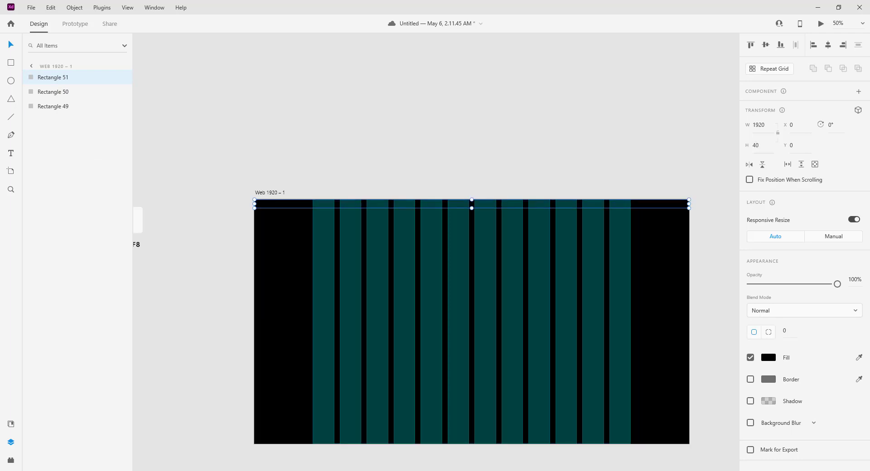
- Fill the 40 px high bar with the saved pink colour #DA4286
left_click(11, 442)
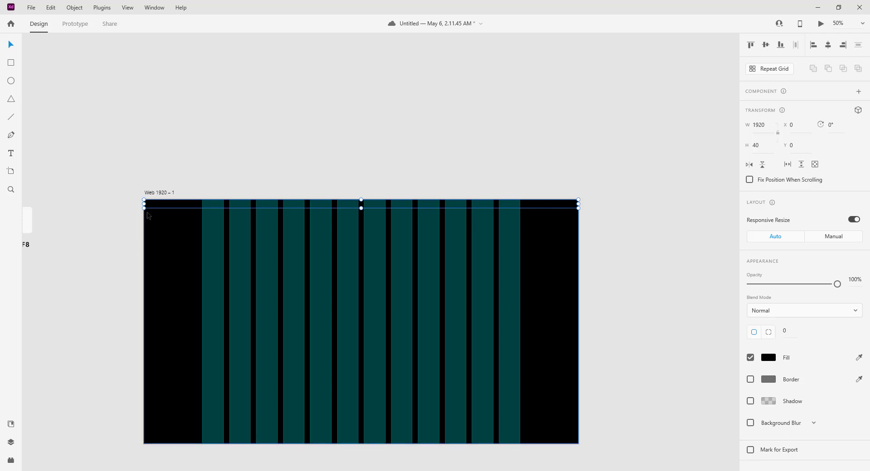
left_click(11, 424)
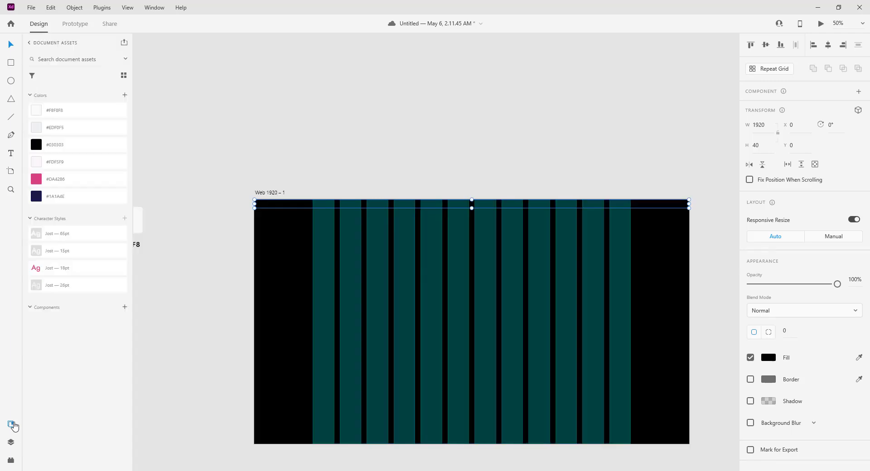
left_click(58, 182)
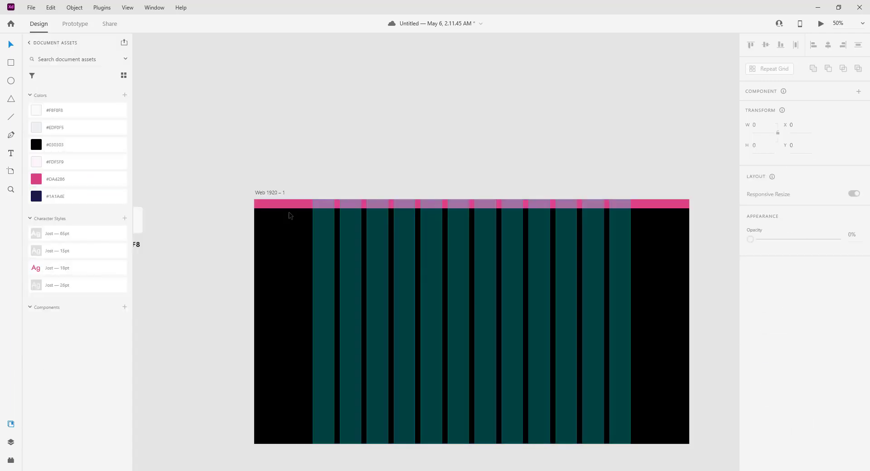
- Fill the black 1920 x 1080 rectangle beneath the pink bar with the hero-bg-2 image
left_click(287, 244)
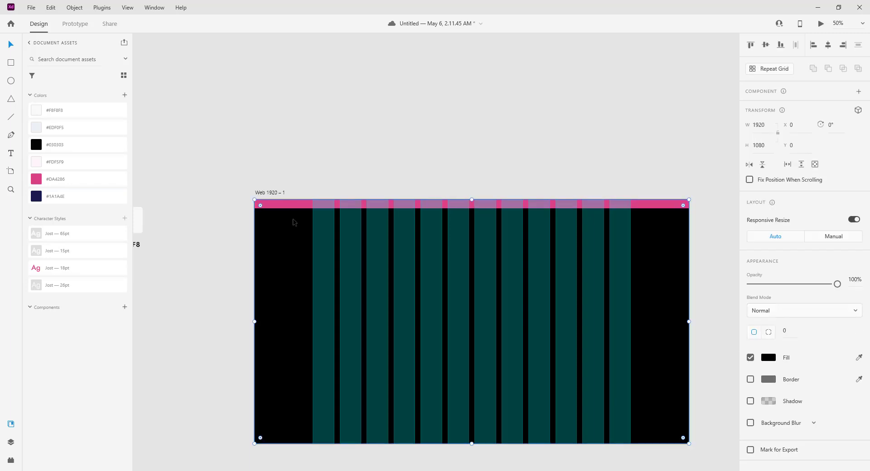
key("ctrl+y")
left_click(463, 141)
left_click(636, 272)
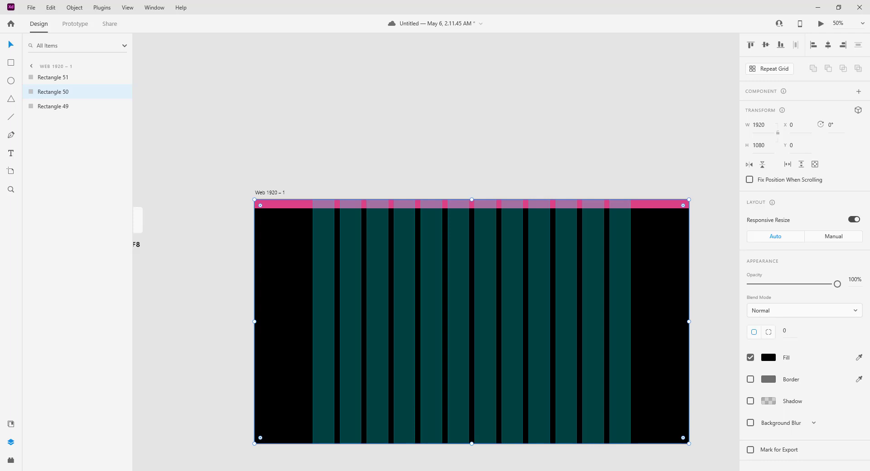
left_click_drag(848, 353, 424, 271)
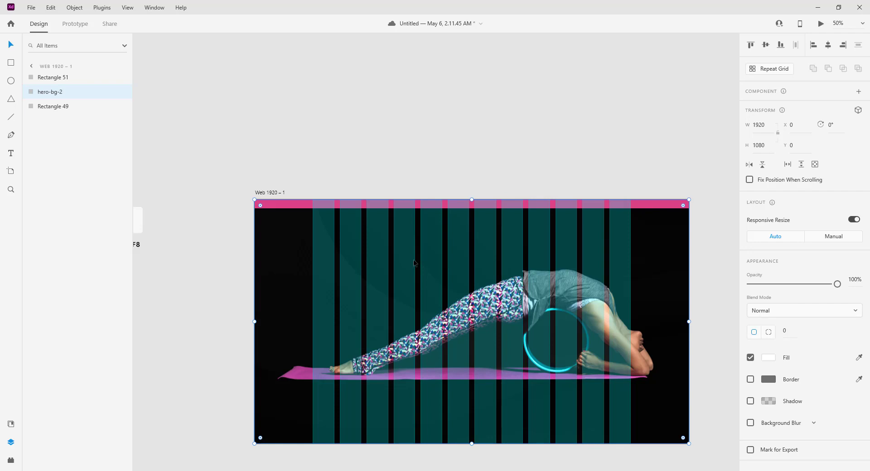
- Paste the ONETransforms logo and place it, scaled down, just below the pink bar at the first grid column
key("ctrl+v")
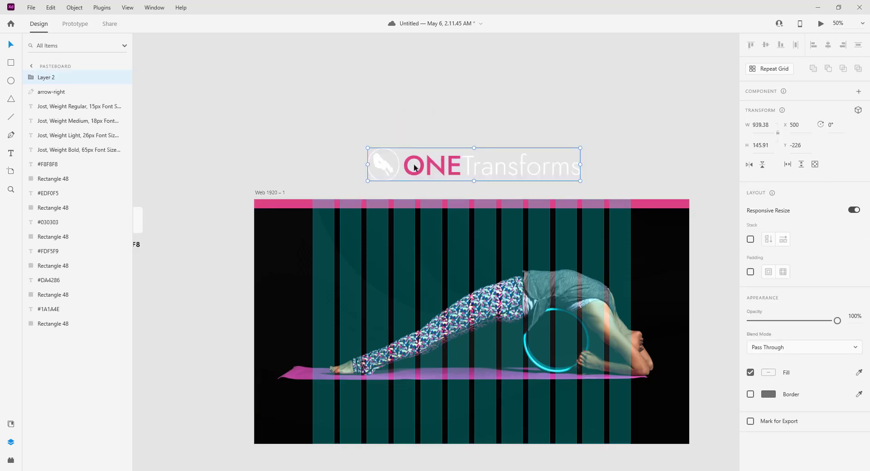
left_click_drag(412, 161, 359, 225)
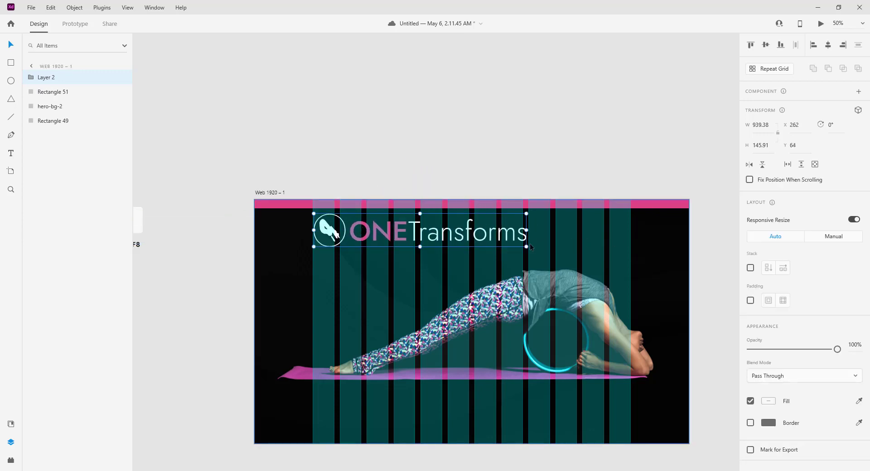
left_click_drag(526, 247, 388, 223)
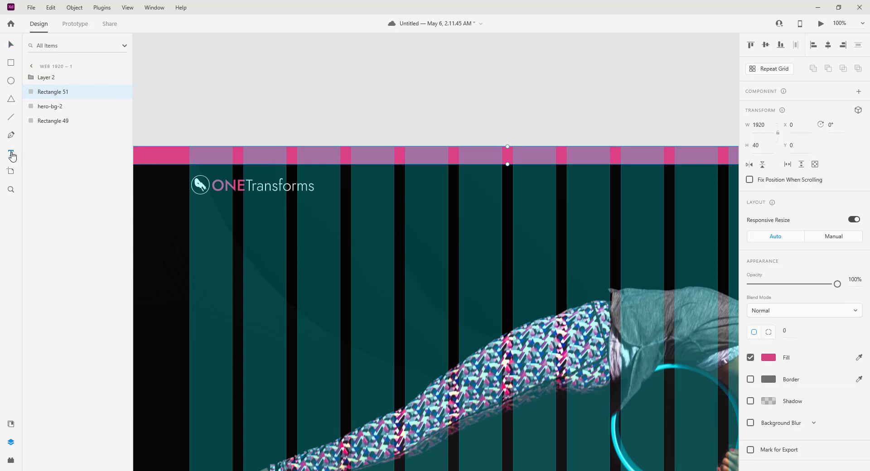
- Add the text "ONETransorms IS CERTIFIED COVID SAFE." on the pasteboard above the artboard
left_click(11, 153)
left_click(314, 118)
type("ONETransorms IS CERTIFIED COVID SAFE.")
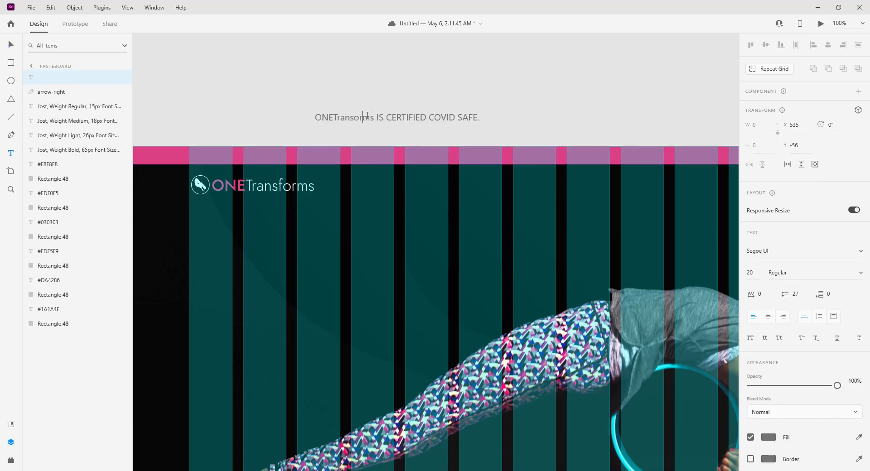
- Format the COVID notice text in Jost at size 18 with a white fill
key("ctrl+a")
left_click(767, 251)
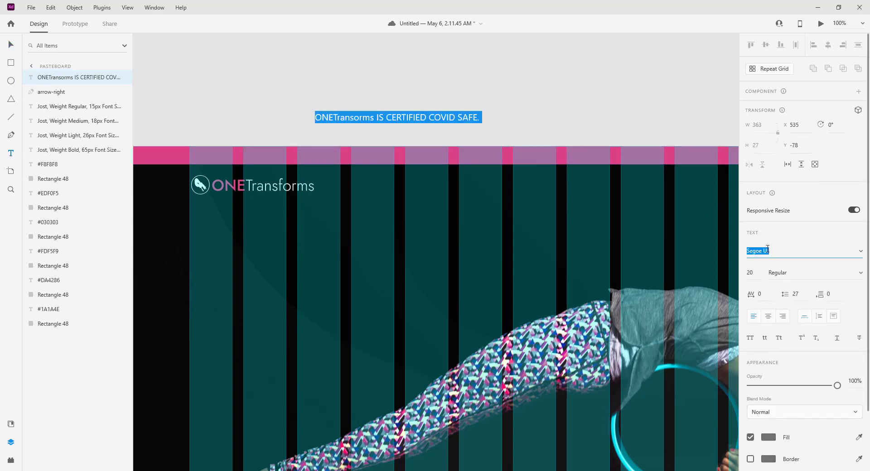
type("Jost")
key("Return")
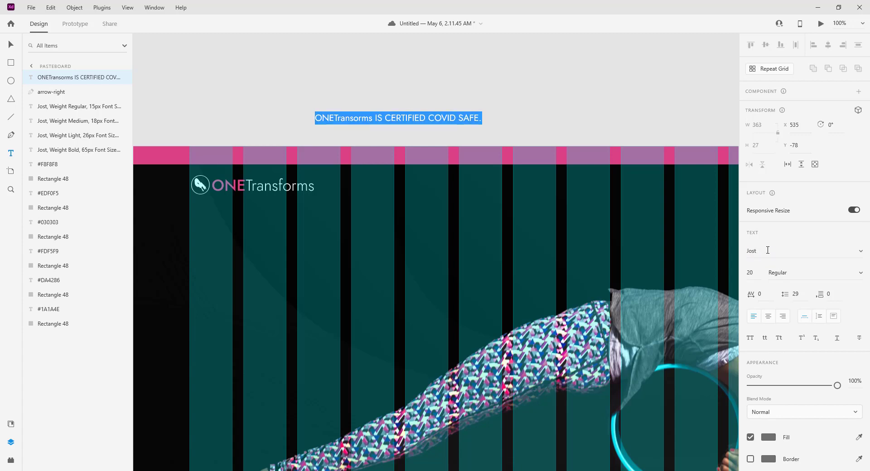
left_click(751, 271)
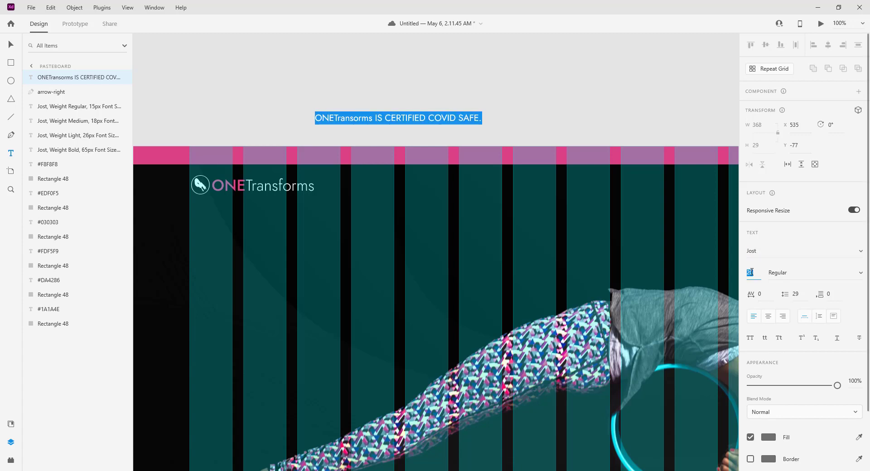
type("18")
key("Return")
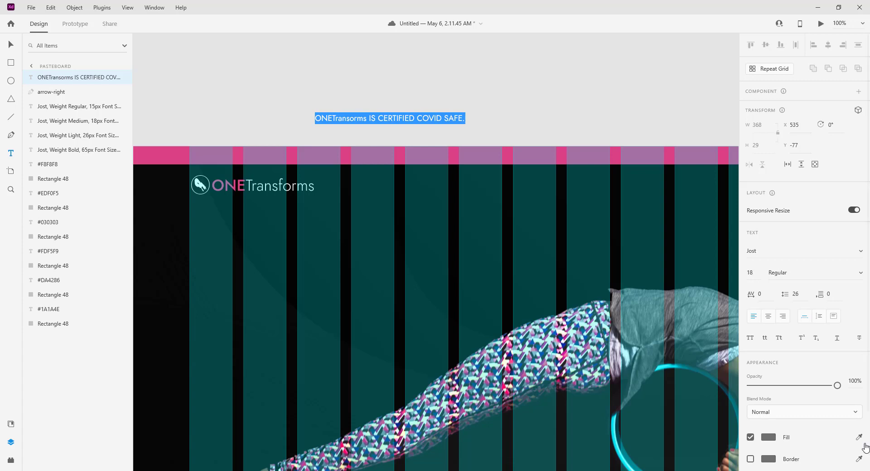
left_click(764, 437)
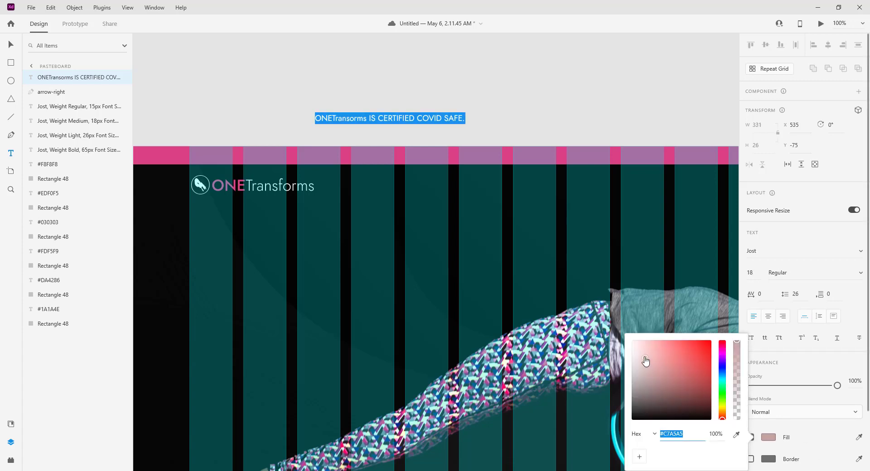
- Move the COVID notice text onto the pink bar and centre it there horizontally and vertically
left_click(11, 44)
left_click_drag(412, 116, 414, 153)
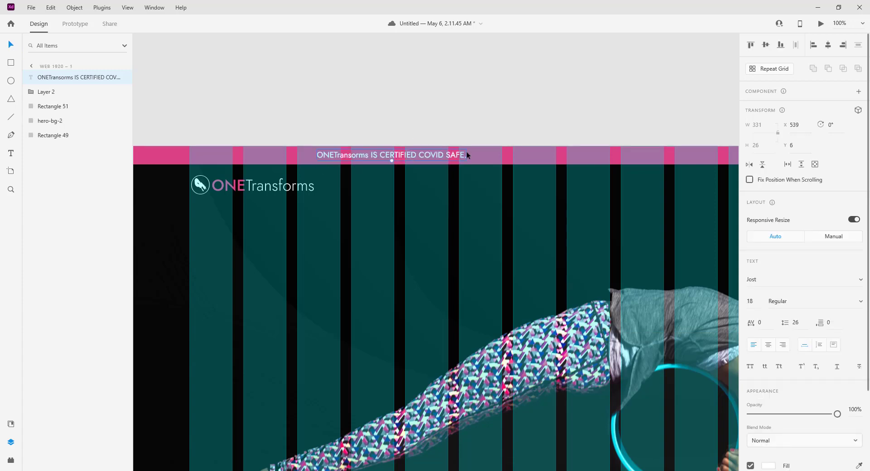
left_click(509, 151)
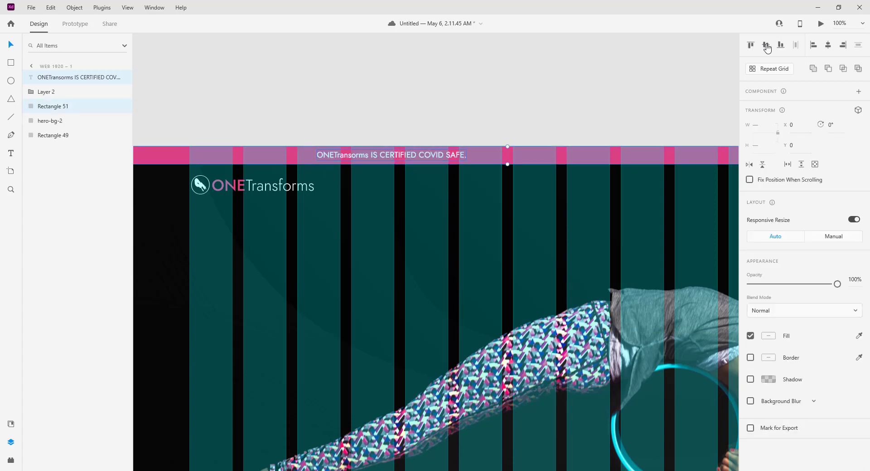
left_click(828, 47)
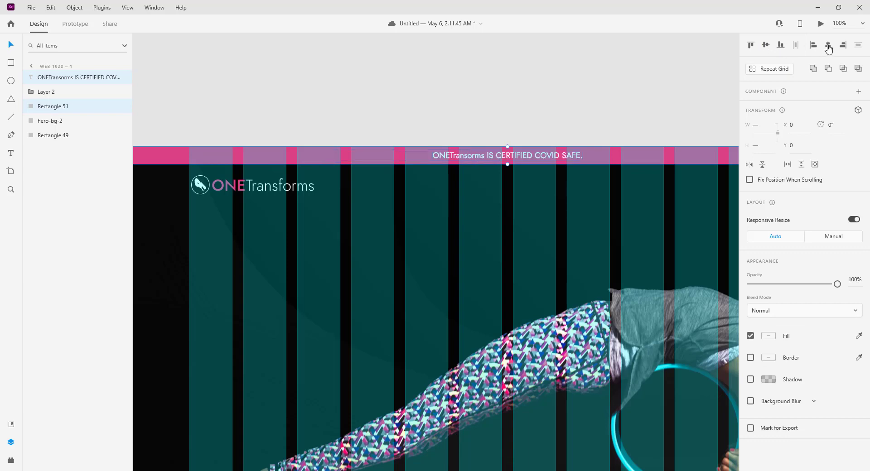
left_click(512, 107)
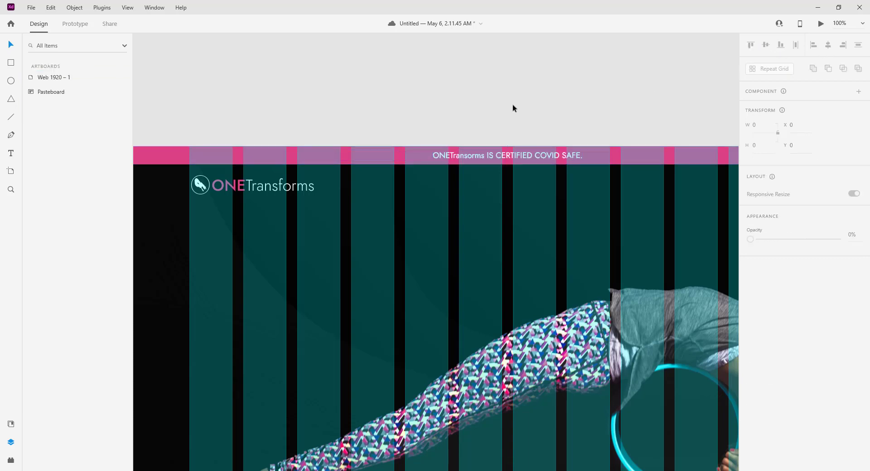
- Add a white "SCHEDULE" text label below the pink bar over the hero image
left_click(50, 121)
left_click(11, 154)
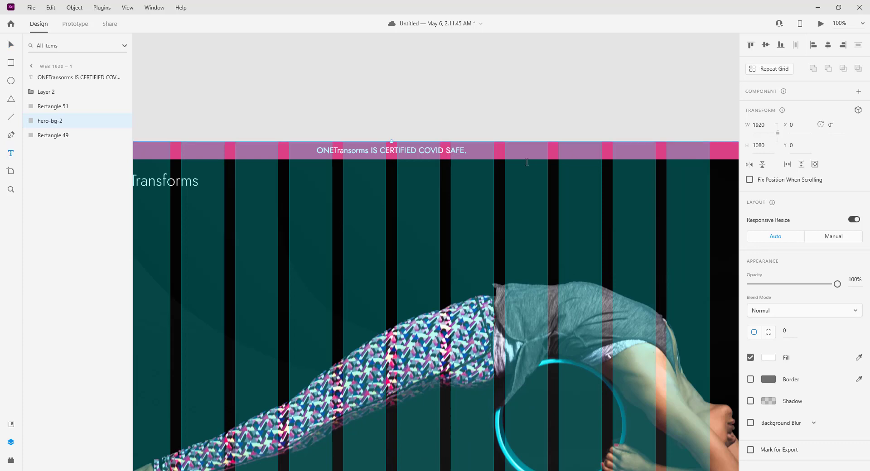
left_click(344, 174)
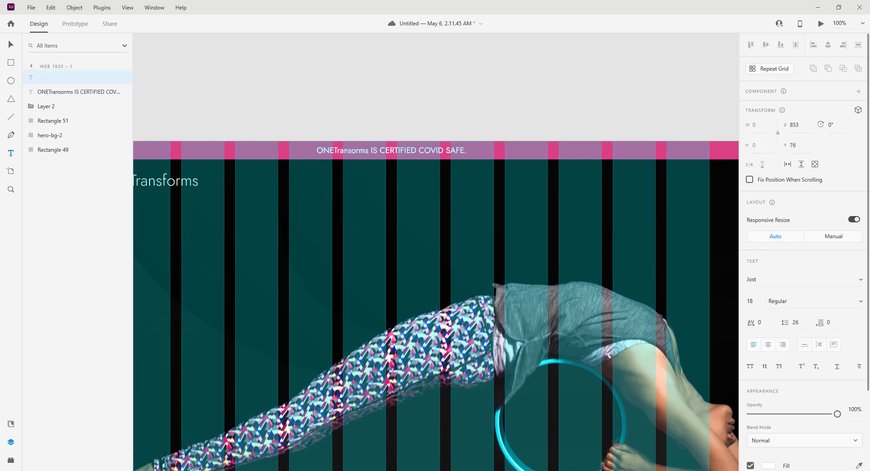
left_click(344, 168)
type("SCHEDULE")
key("Escape")
left_click(13, 44)
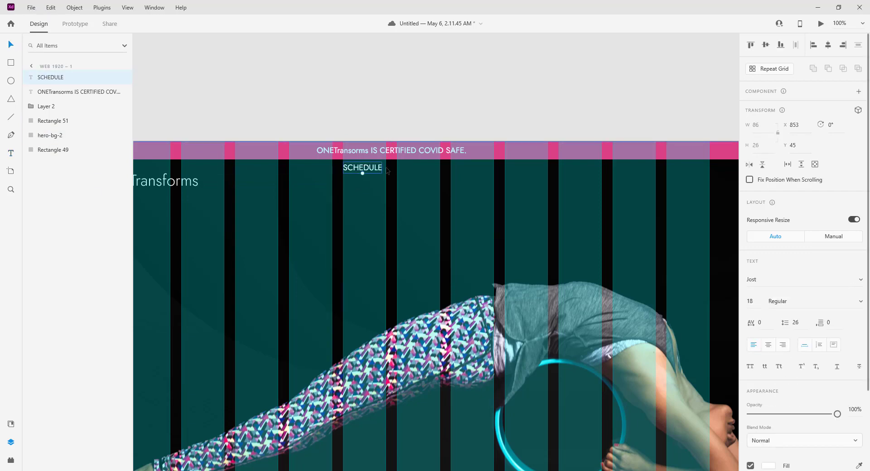
- Move the SCHEDULE label to about X 743 in line with the logo and set its font size to 15
left_click_drag(368, 169, 319, 180)
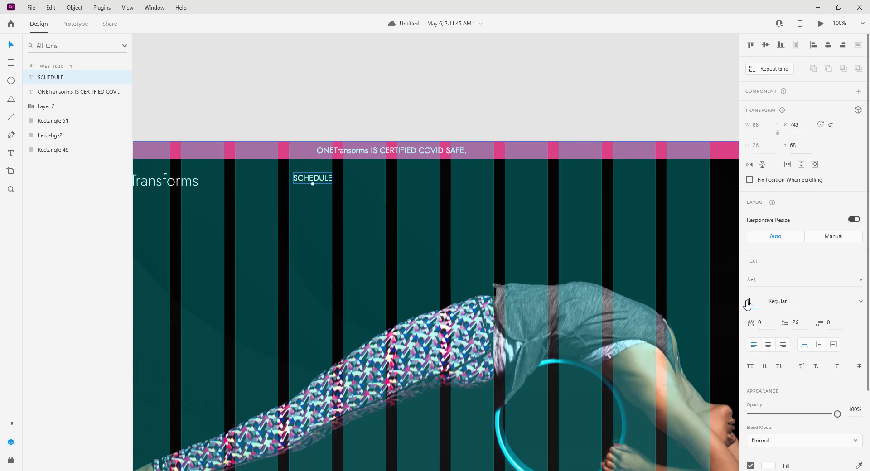
type("15")
key("Return")
- Repeat the SCHEDULE label horizontally into a row of five with a repeat grid, and ungroup the grid
left_click(770, 70)
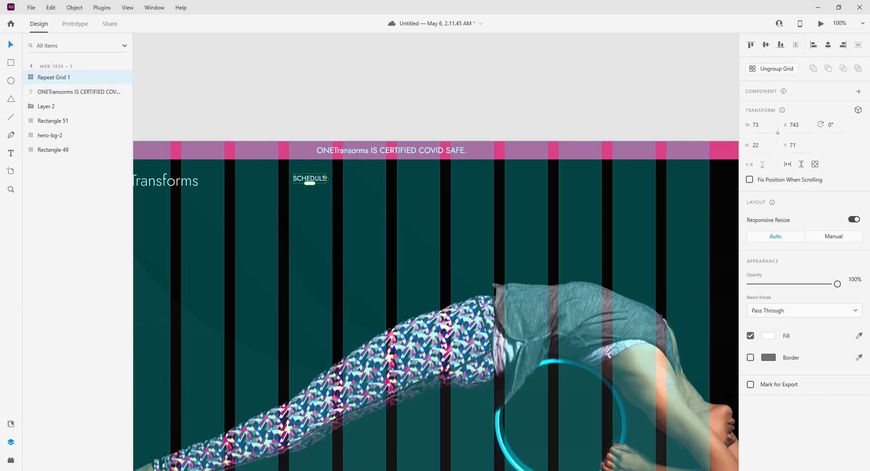
left_click_drag(344, 178, 506, 183)
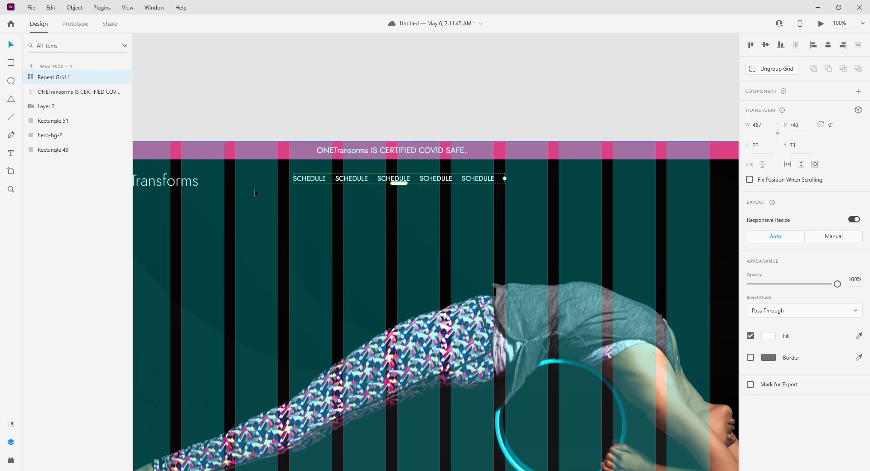
left_click(770, 69)
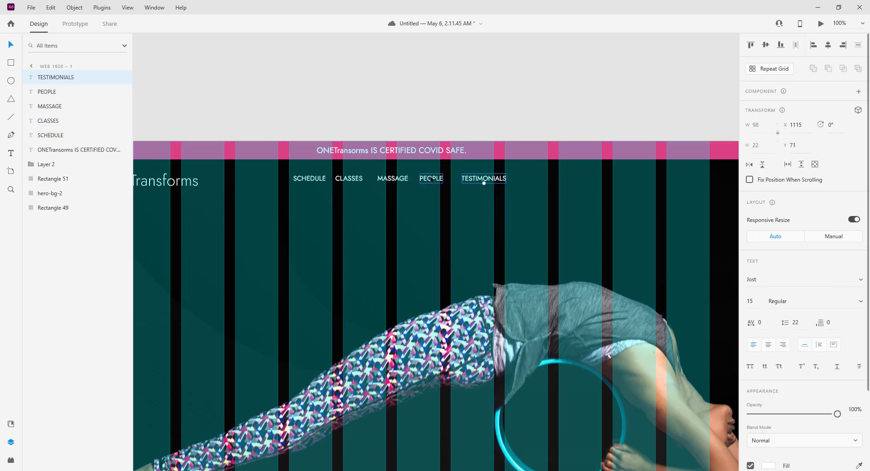
- Select the five navigation labels together, from TESTIMONIALS back to SCHEDULE
left_click(432, 178, "shift")
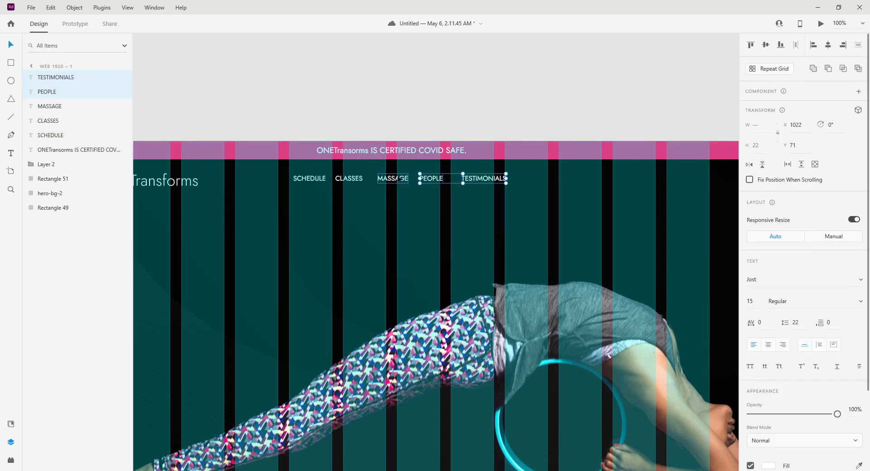
left_click(392, 178, "shift")
left_click(349, 179, "shift")
left_click(301, 180, "shift")
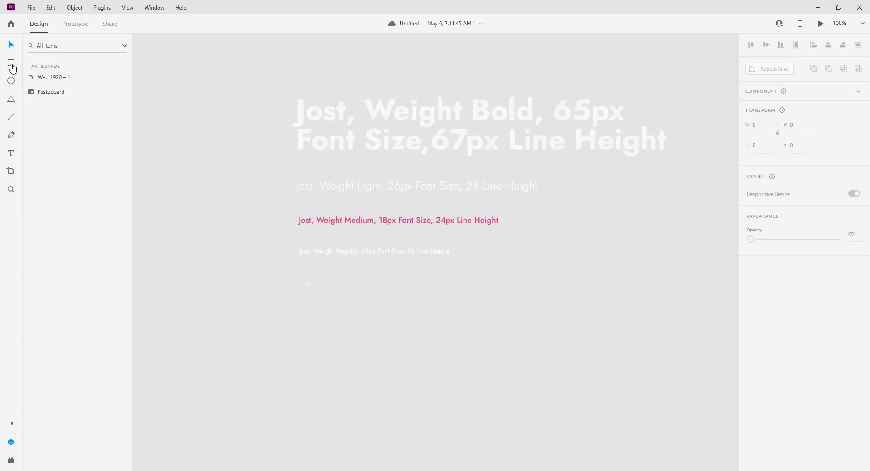
- Draw a rectangle below the arrow icon on the pasteboard and set its size to 200 by 40
left_click(11, 63)
left_click_drag(296, 304, 385, 323)
left_click(762, 126)
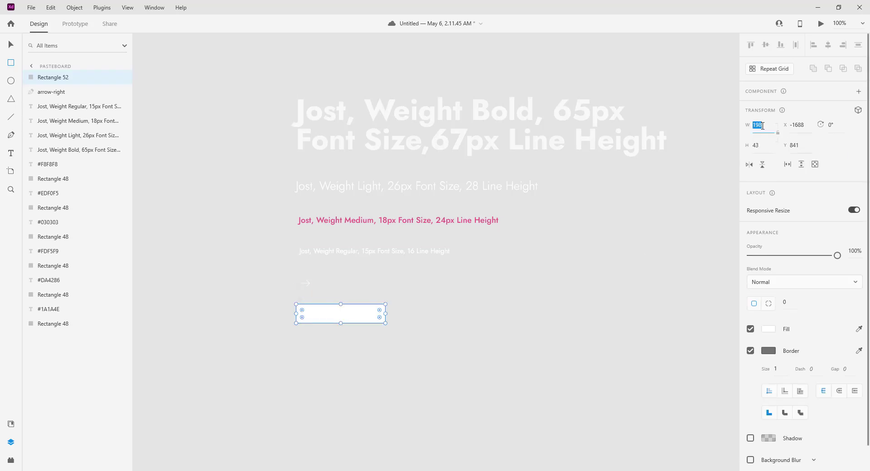
type("200")
key("Tab")
type("40")
key("Return")
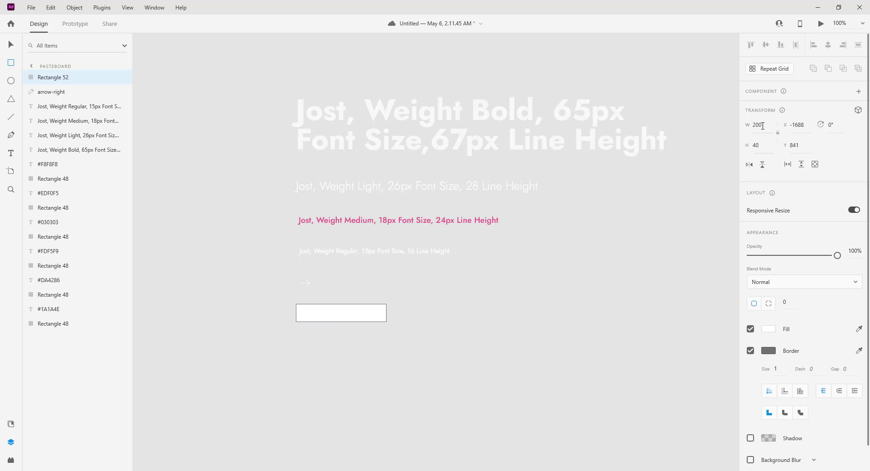
- Remove the new rectangle's border and fill it with the saved pink colour #DA4286
left_click(750, 351)
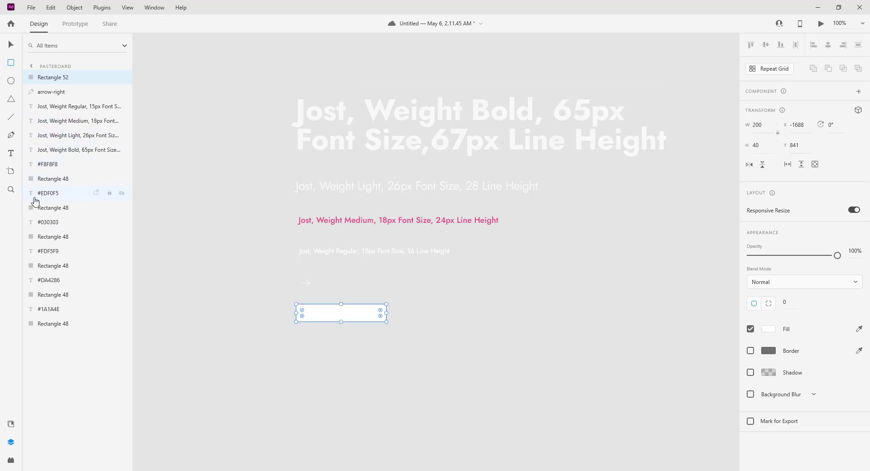
left_click(11, 424)
left_click(59, 179)
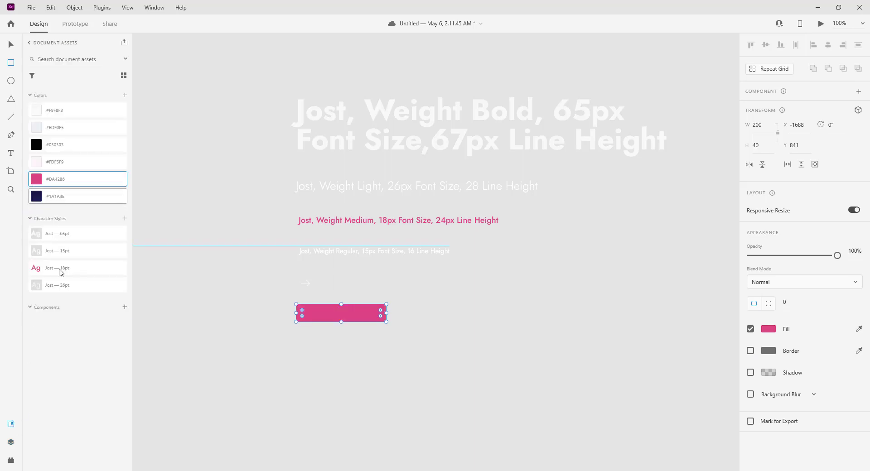
left_click(11, 425)
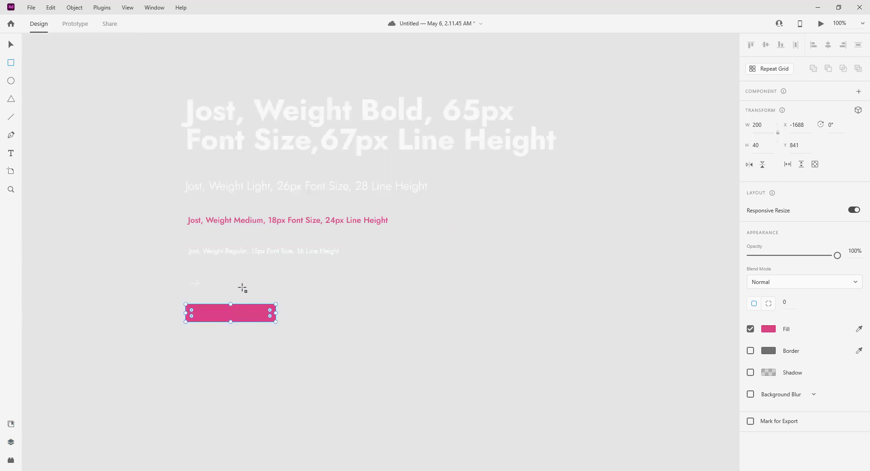
- Duplicate the pink rectangle in place on the pasteboard
scroll(243, 288, "down", 1)
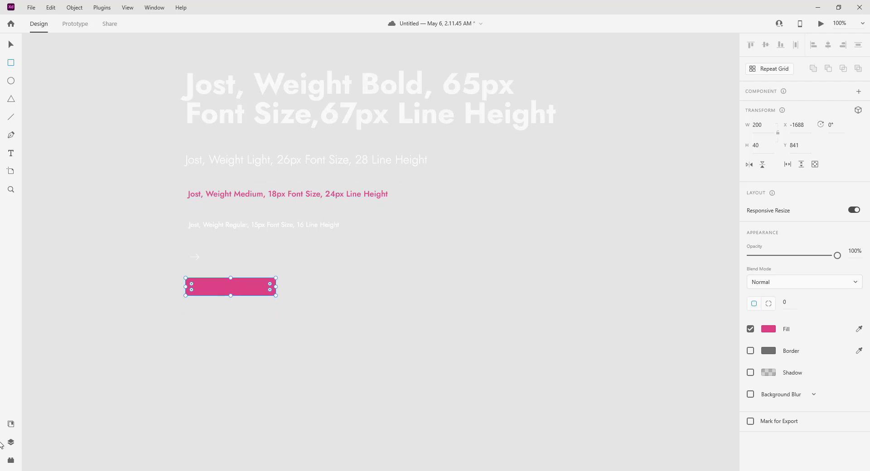
left_click(11, 442)
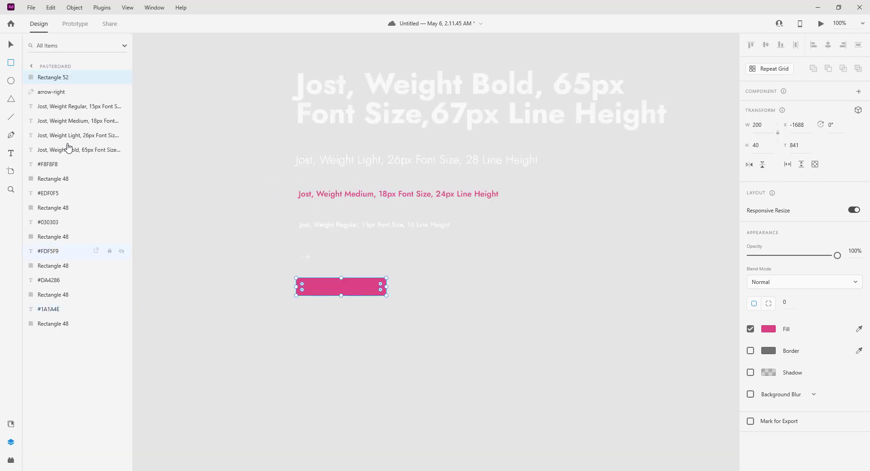
right_click(65, 80)
left_click(89, 130)
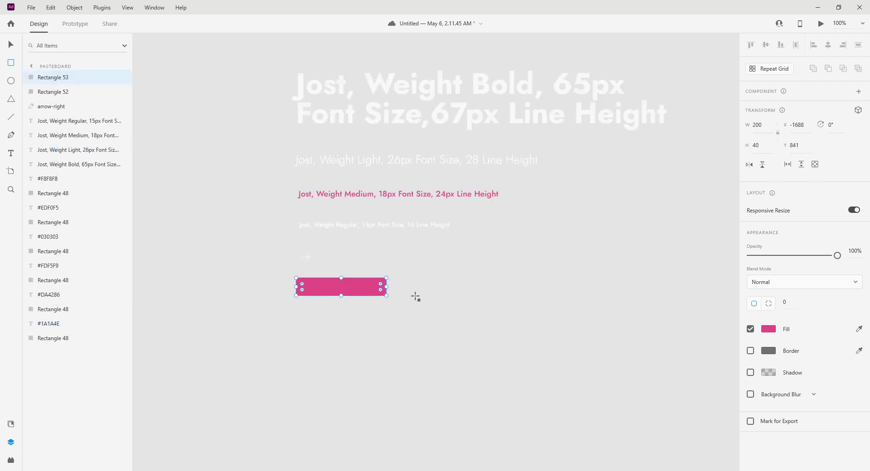
- Change the fill of the rectangle behind the pink copy to white
left_click(10, 46)
left_click(55, 94)
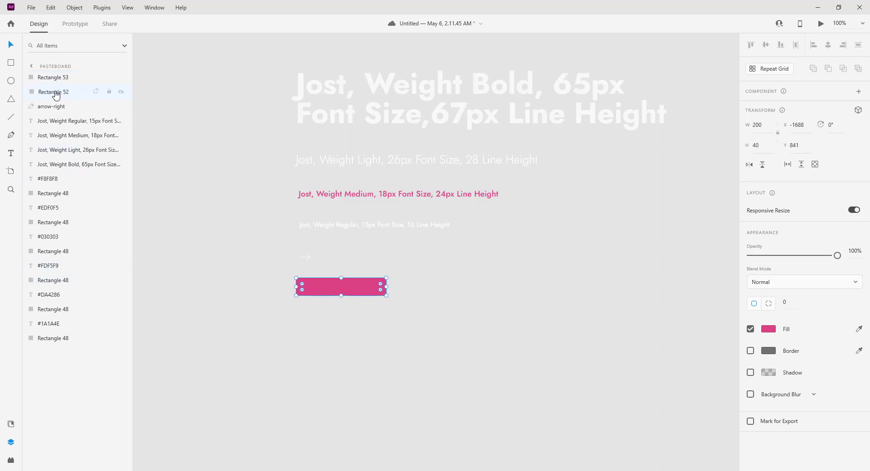
left_click(768, 328)
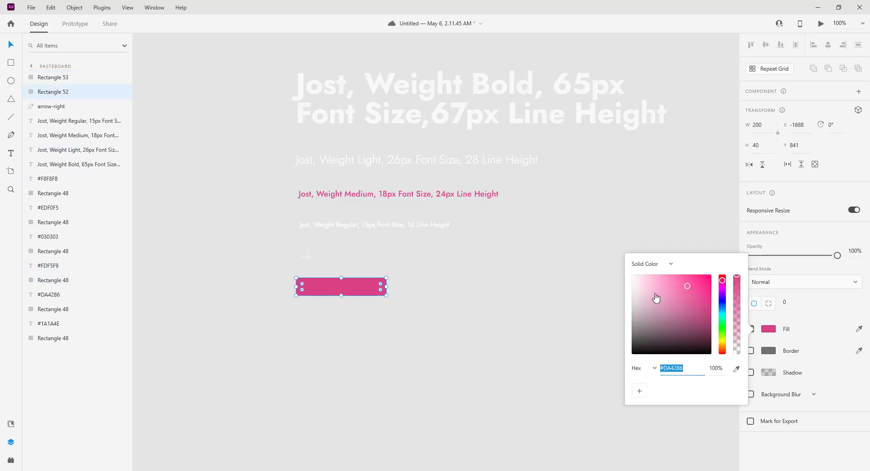
left_click(387, 299)
- Set the height of the front pink rectangle to 38, leaving a thin white strip below it
left_click(375, 284)
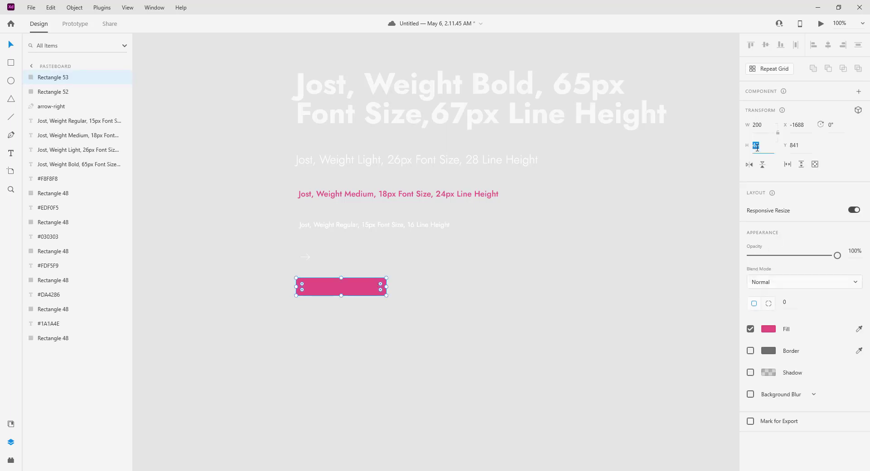
key("Return")
key("ctrl+equal")
key("ctrl+equal")
key("ctrl+equal")
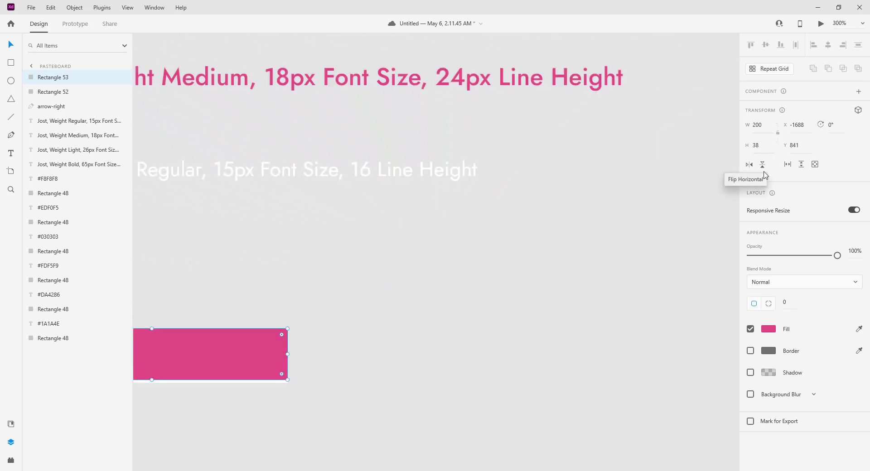
left_click_drag(331, 347, 610, 252)
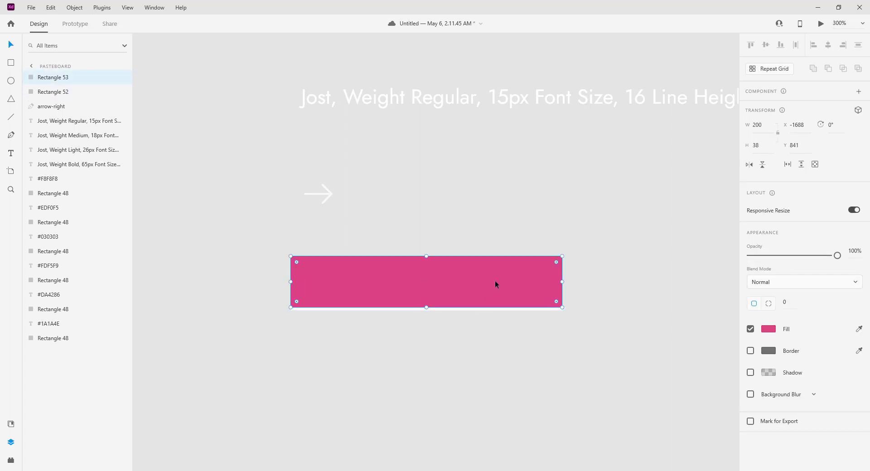
left_click(491, 229)
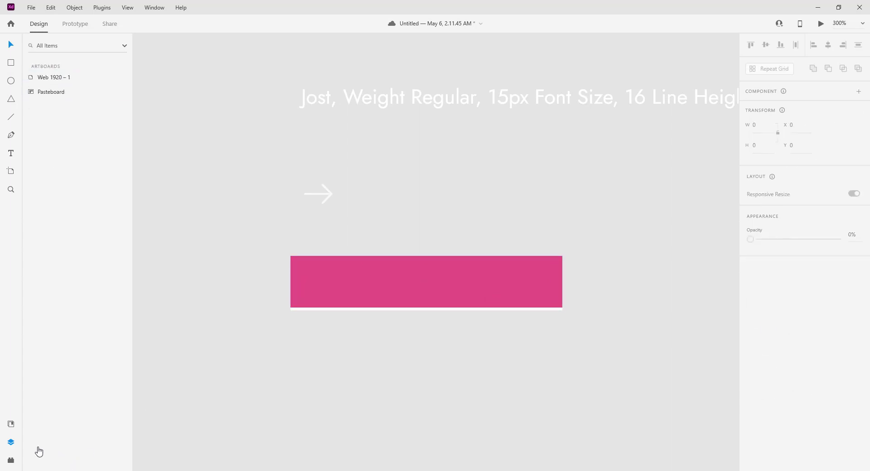
- Add a white "Book a Class" text label in Jost Regular 15 and place it on the pink rectangle
left_click(11, 442)
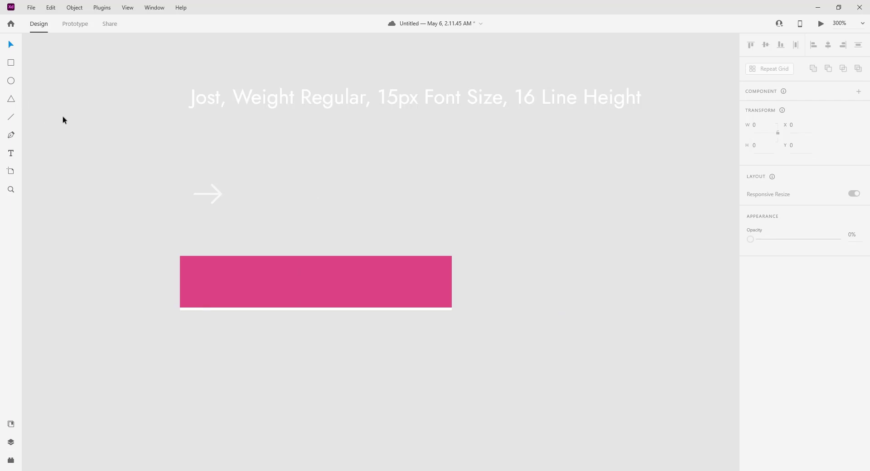
left_click(14, 158)
left_click(263, 226)
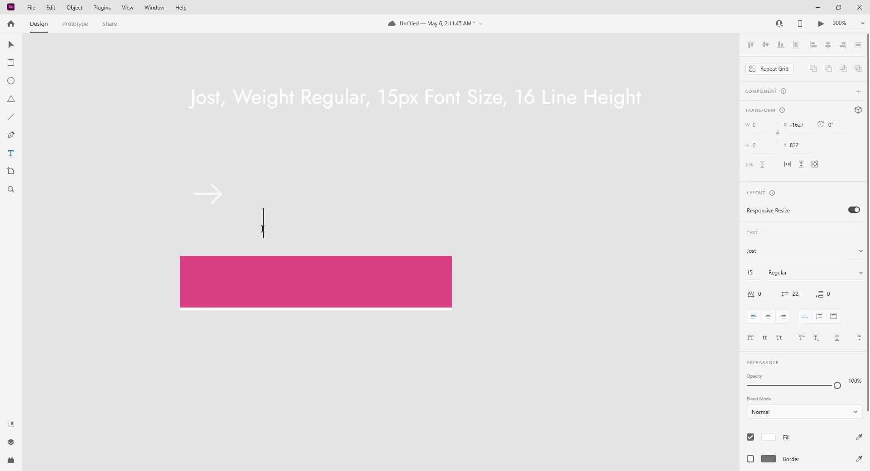
type("Book a")
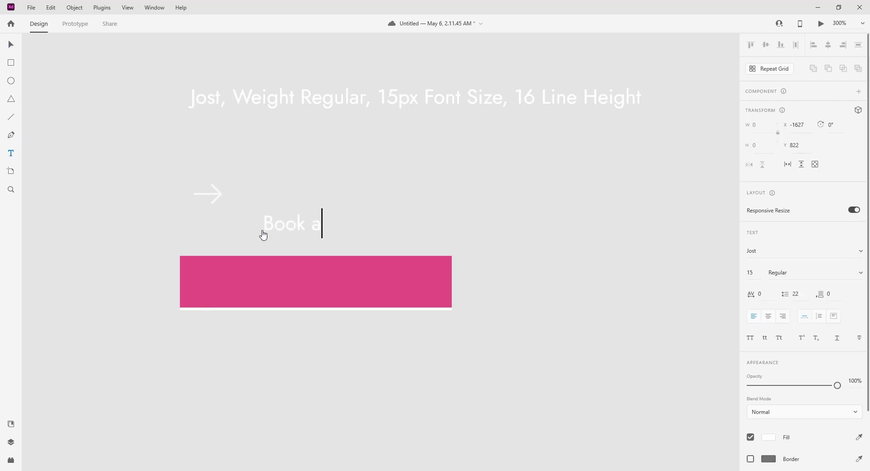
type(" Class")
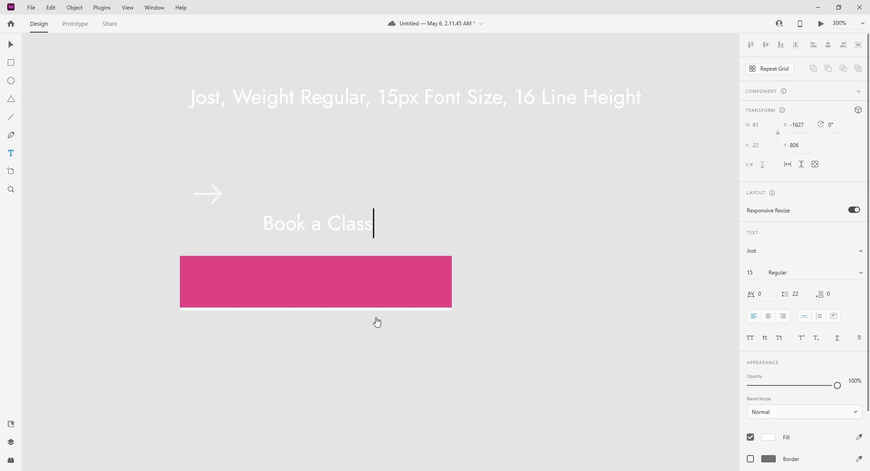
triple_click(341, 222)
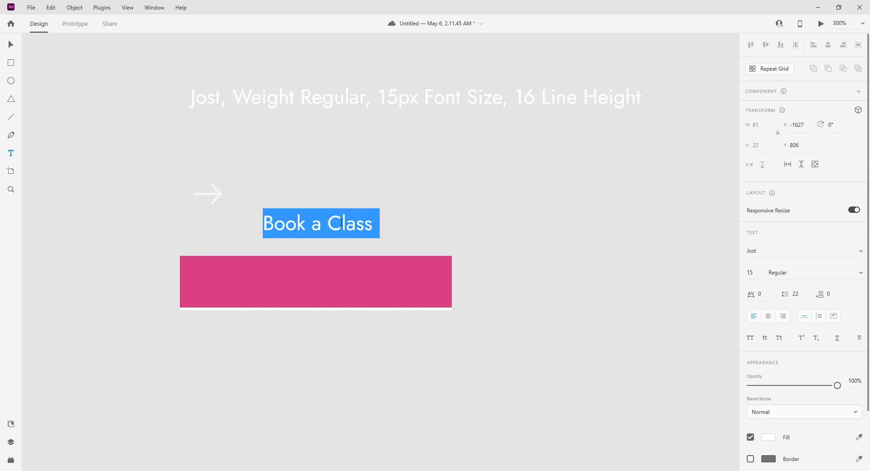
left_click(11, 44)
left_click_drag(310, 226, 276, 284)
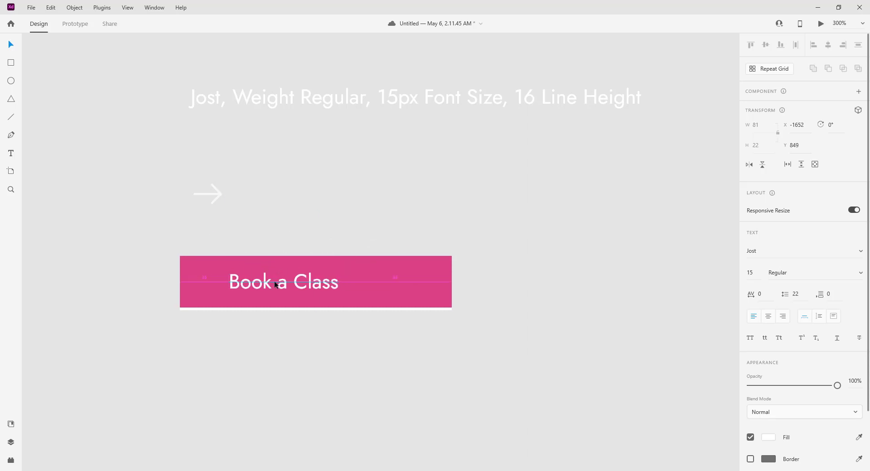
- Place a copy of the arrow icon after the Book a Class text and align both at their vertical middle
left_click(215, 193)
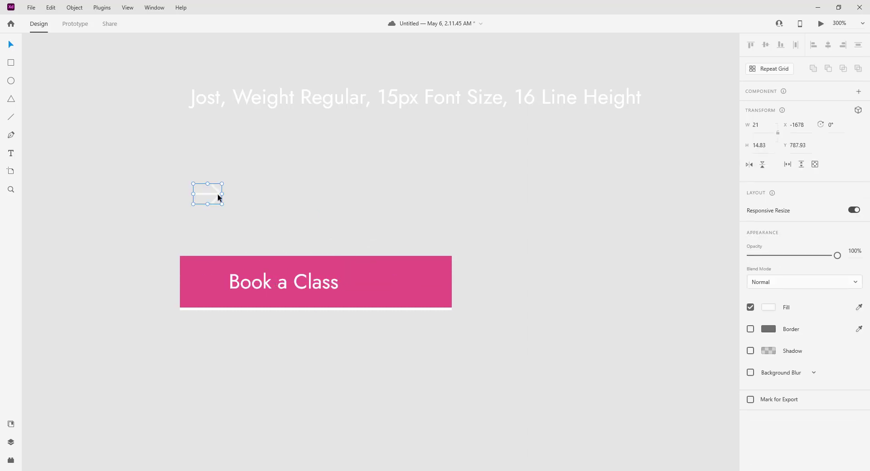
left_click(384, 274)
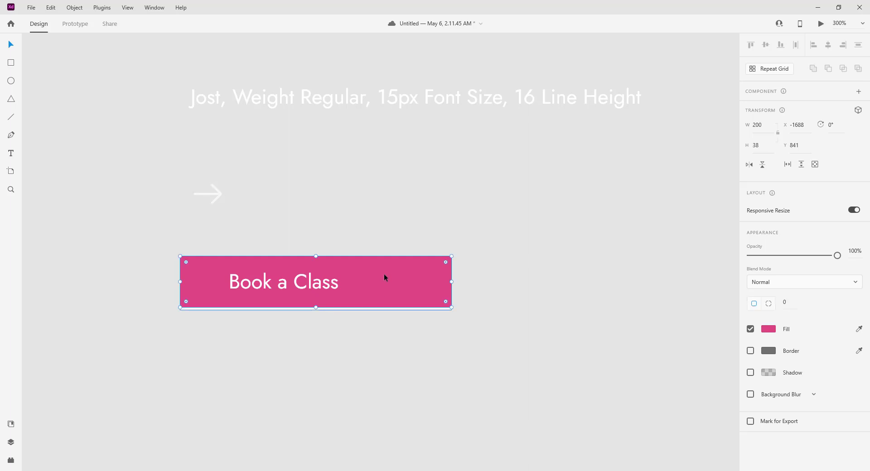
key("ctrl+z")
left_click_drag(221, 199, 374, 287)
left_click(332, 282, "shift")
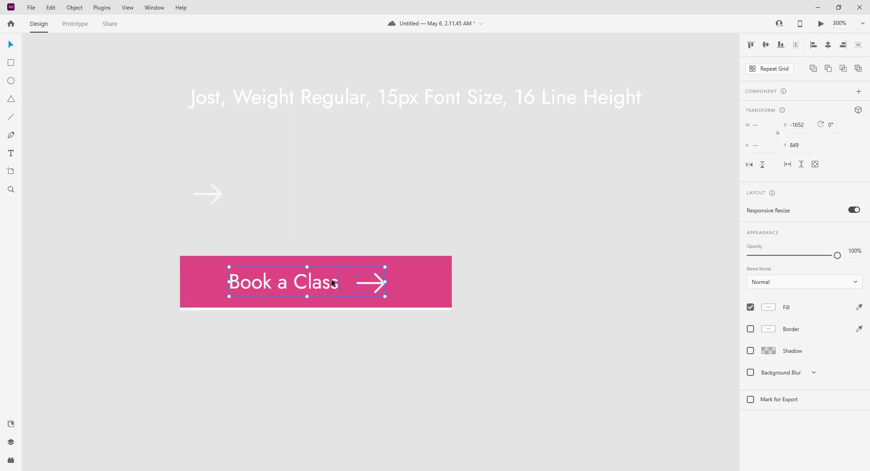
left_click(769, 47)
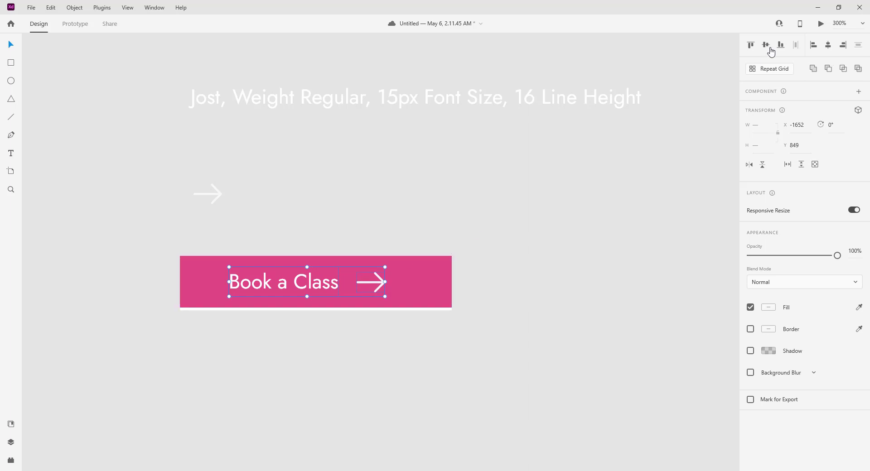
- Group the Book a Class text with its arrow, keeping them side by side
left_click(828, 46)
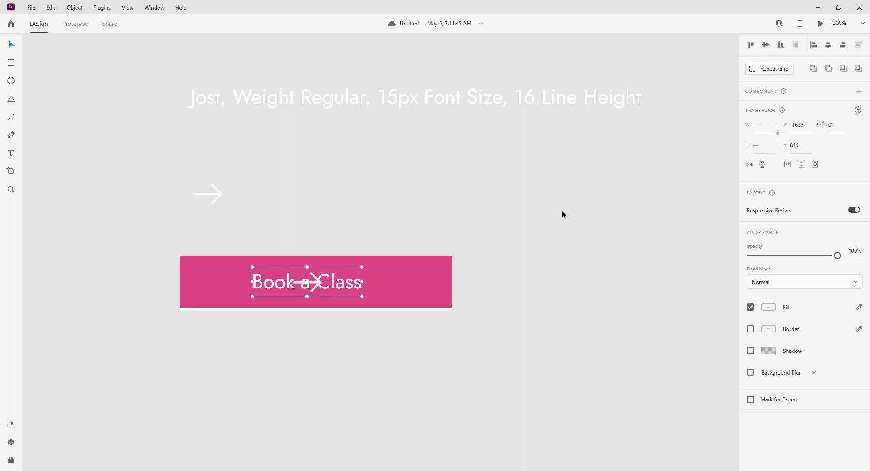
key("ctrl+z")
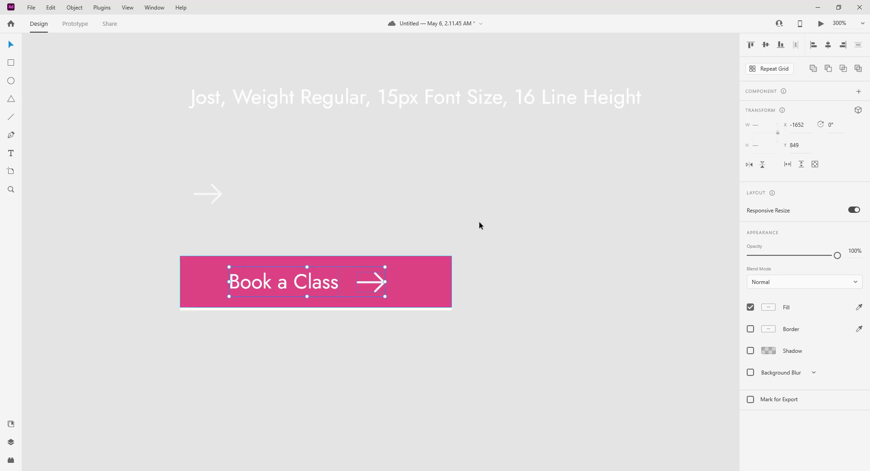
key("ctrl+g")
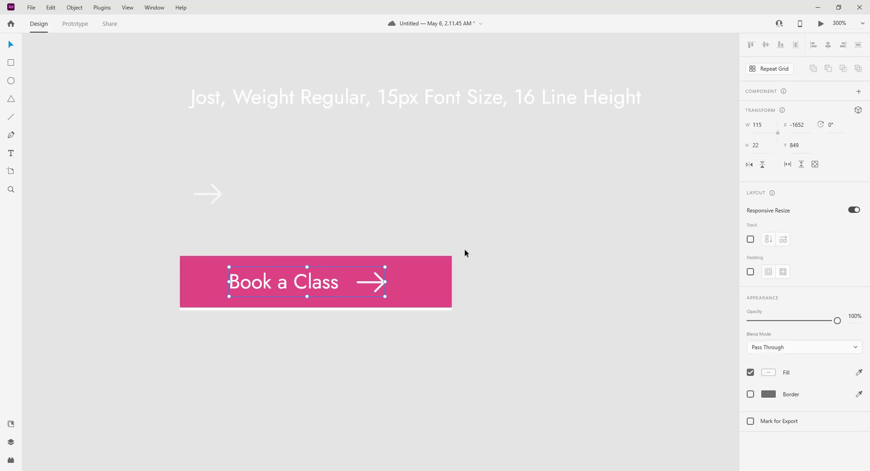
- Group the pink rectangle with the white rectangle behind it, excluding the text and arrow
left_click_drag(176, 246, 491, 343)
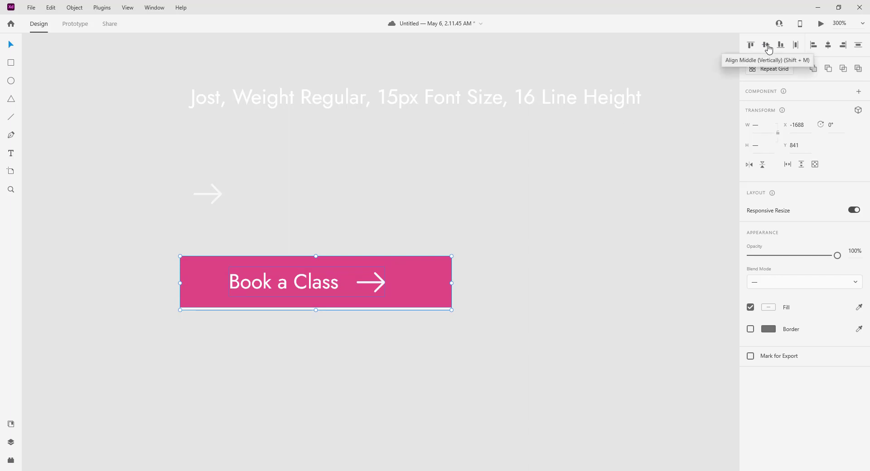
left_click_drag(421, 231, 444, 358)
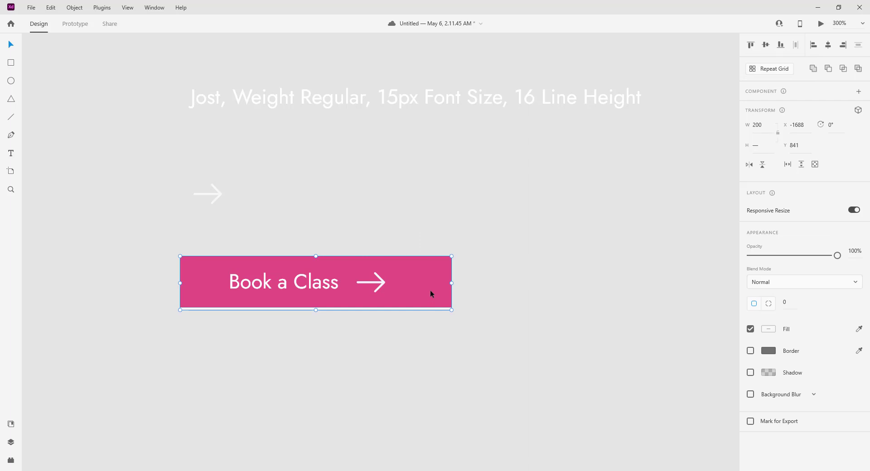
key("ctrl+g")
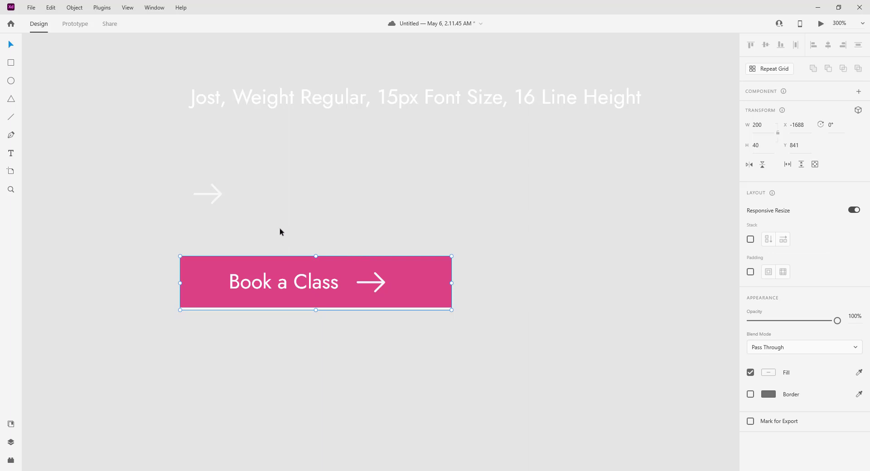
- Centre the text and arrow group vertically and horizontally on the rectangle group
left_click_drag(279, 229, 396, 335)
left_click(766, 44)
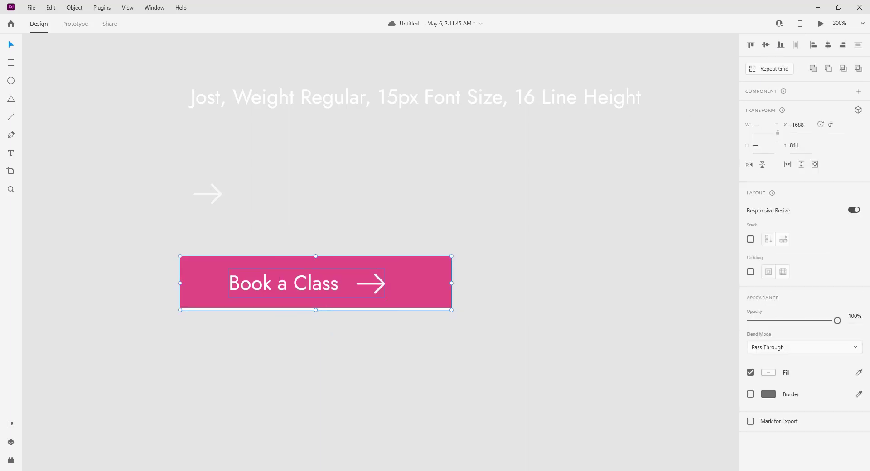
left_click(831, 47)
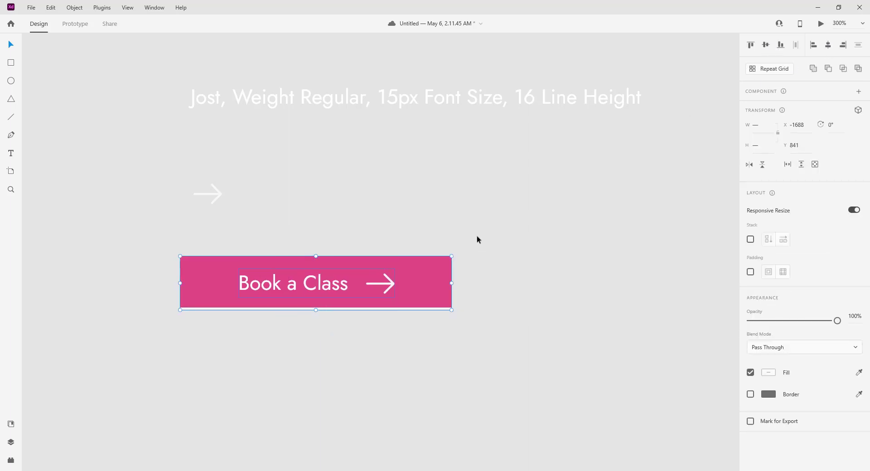
- Make the whole Book a Class button a component and rename it Button in the document assets
right_click(322, 297)
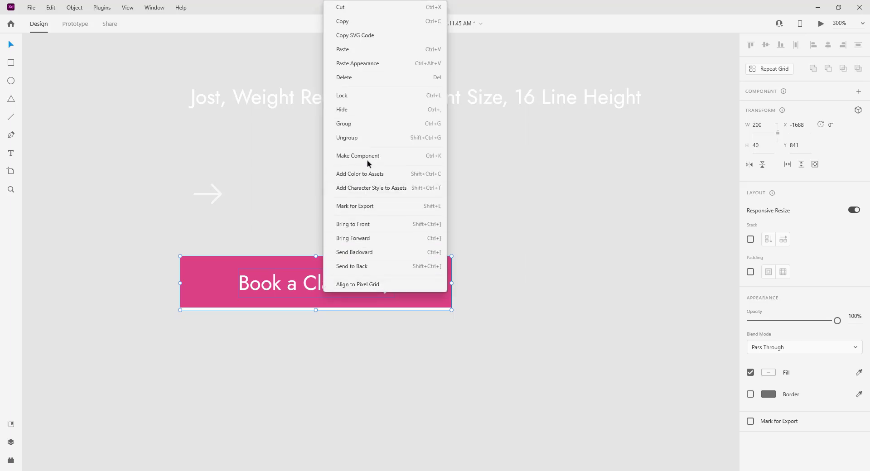
left_click(369, 157)
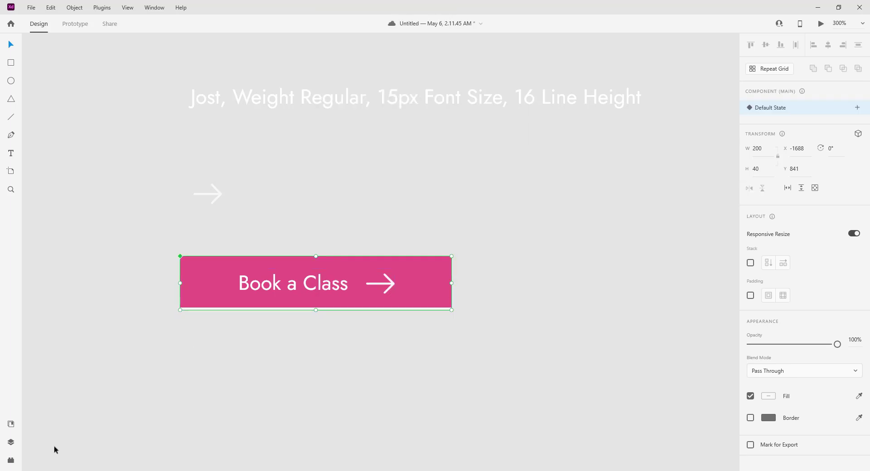
left_click(11, 424)
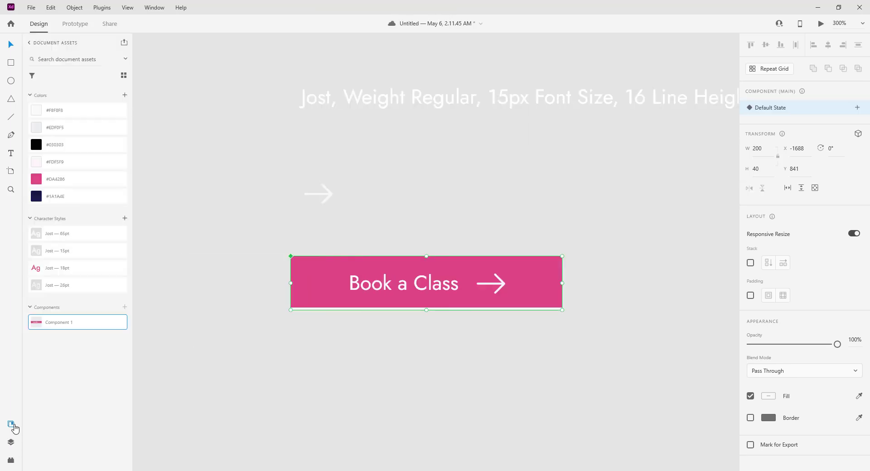
double_click(69, 323)
double_click(70, 322)
left_click_drag(77, 323, 46, 322)
key("BackSpace")
left_click(590, 285)
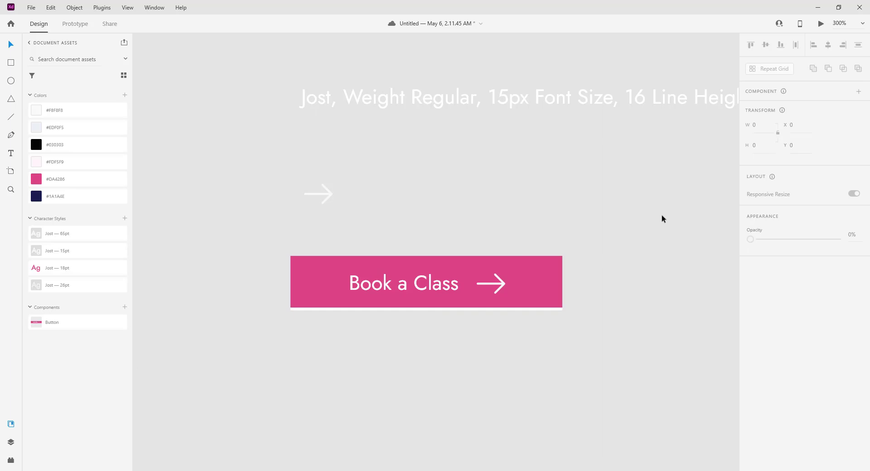
- Place an instance of the Button component in the artboard's navigation row after TESTIMONIALS, ending at the last grid column's outer edge
key("ctrl+1")
left_click_drag(314, 295, 145, 336)
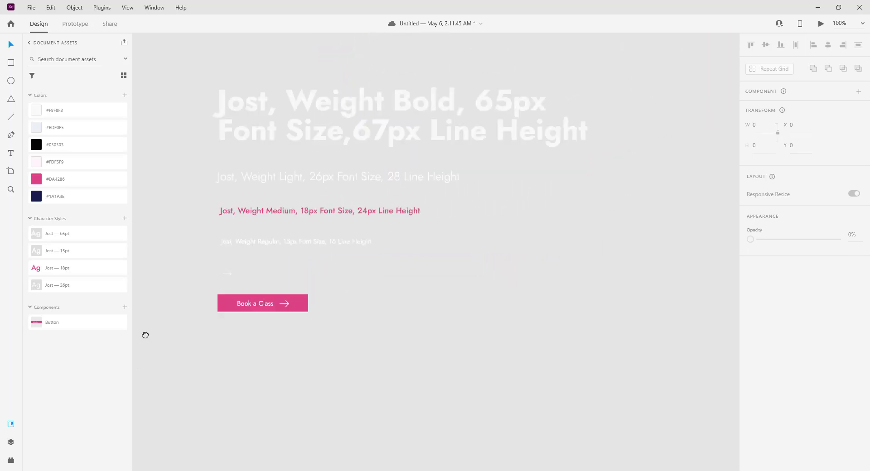
scroll(576, 254, "right", 10)
left_click_drag(577, 254, 272, 324)
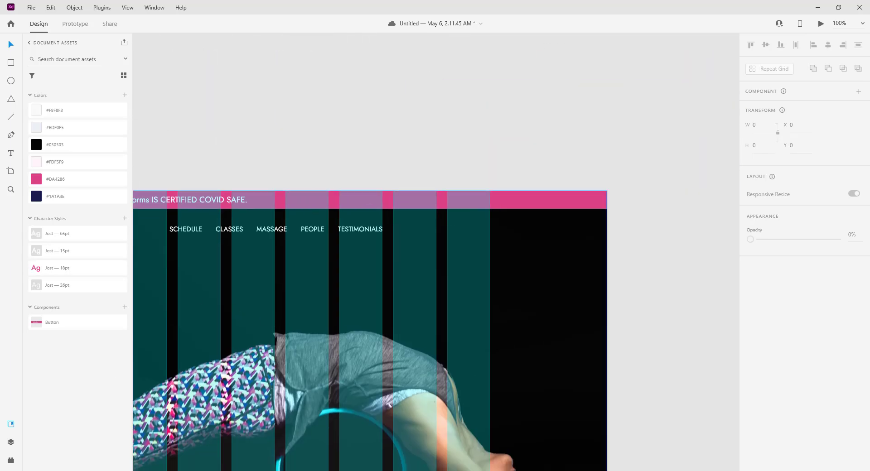
left_click_drag(58, 324, 465, 234)
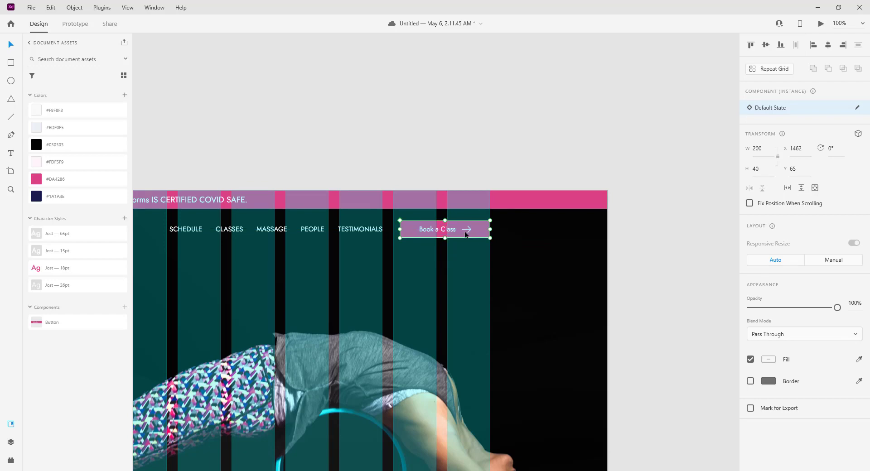
- Align the ONETransforms logo, the navigation links and the Book a Class button at their vertical middle
scroll(465, 234, "down", 2)
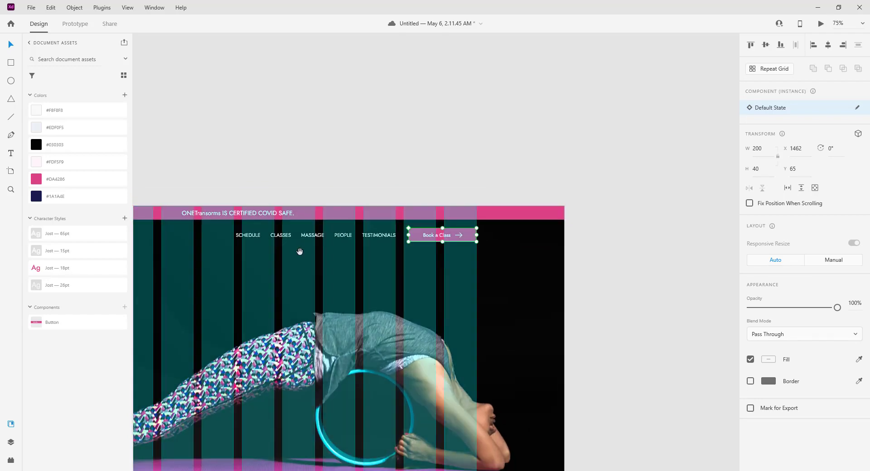
left_click_drag(301, 249, 541, 243)
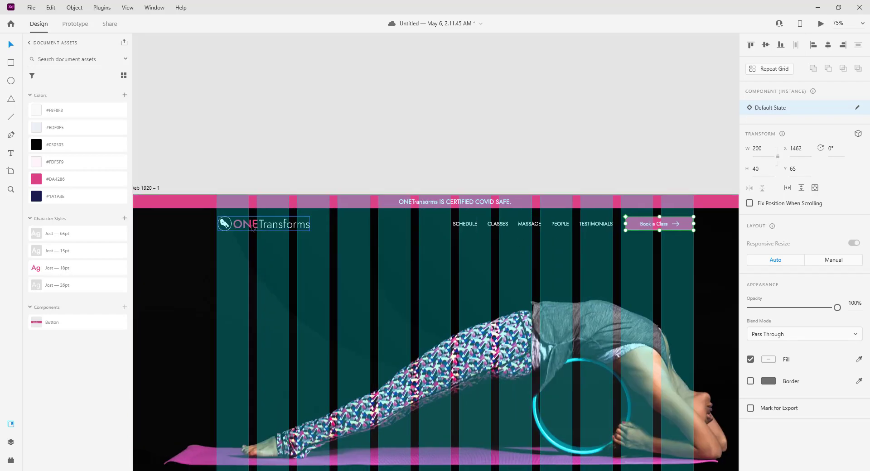
left_click(255, 226)
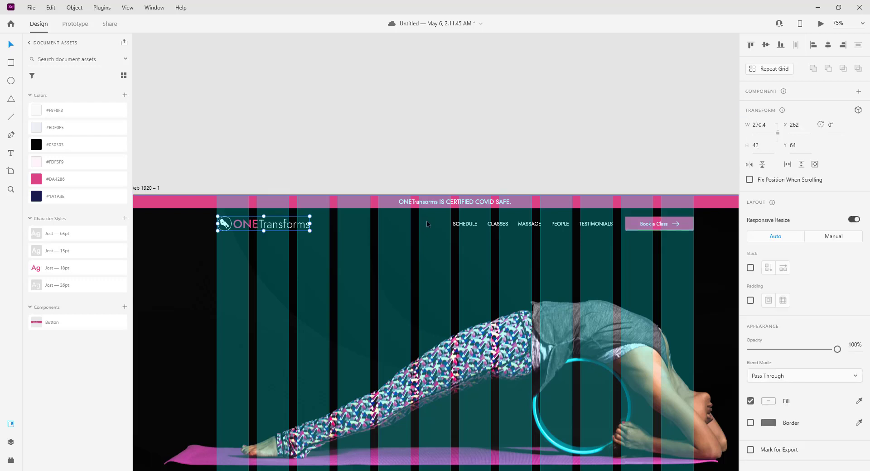
left_click(457, 228, "shift")
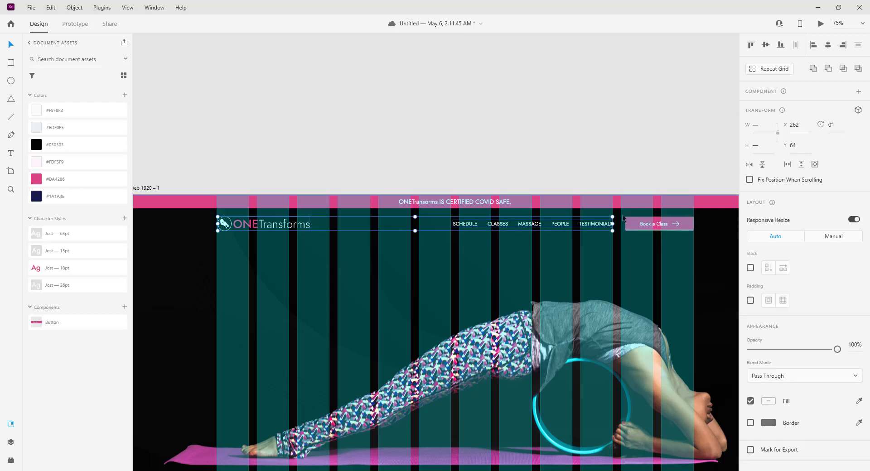
left_click(659, 227, "shift")
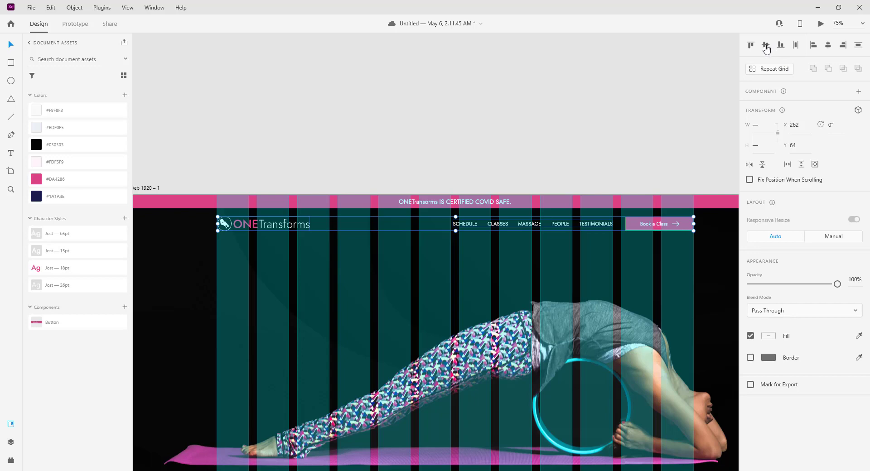
left_click(540, 164)
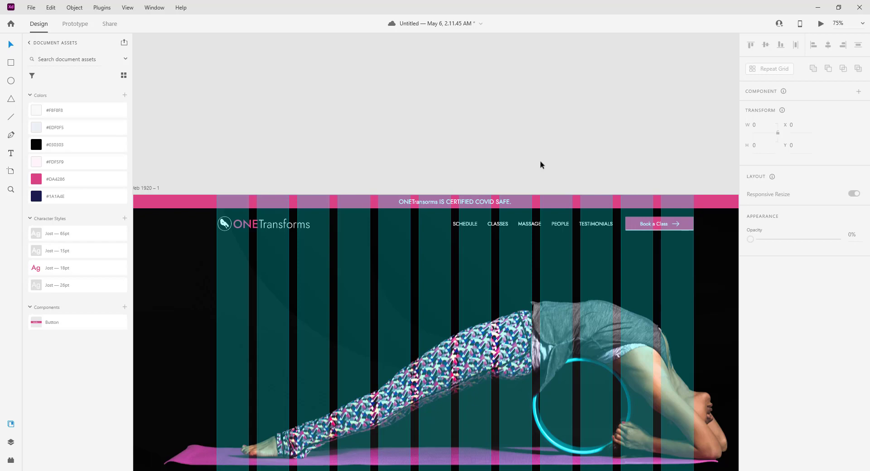
- Add the heading "YOGA. TRANSFORMS. EVERYONE." in the Jost 65pt character style over the hero image, starting at the first column, at about X 258, Y 655
scroll(523, 163, "down", 5)
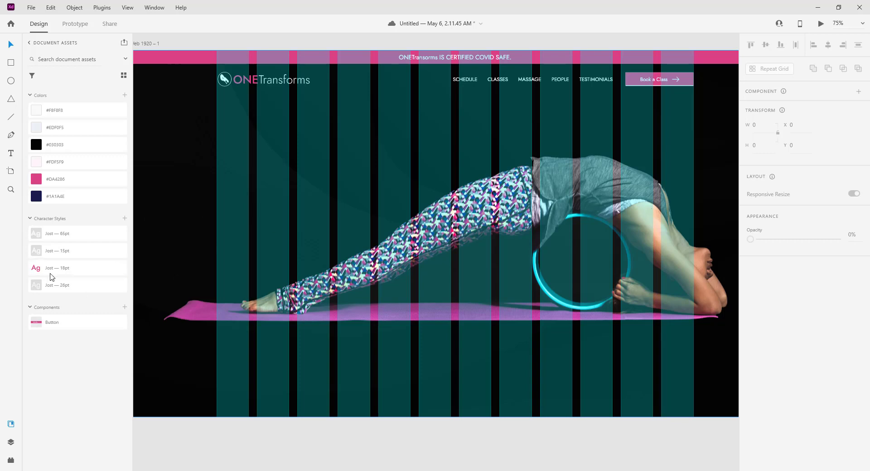
left_click(12, 156)
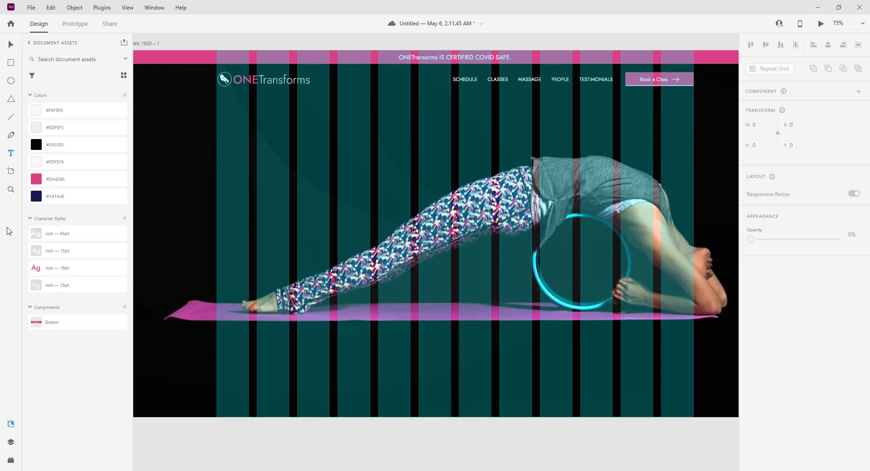
left_click(222, 280)
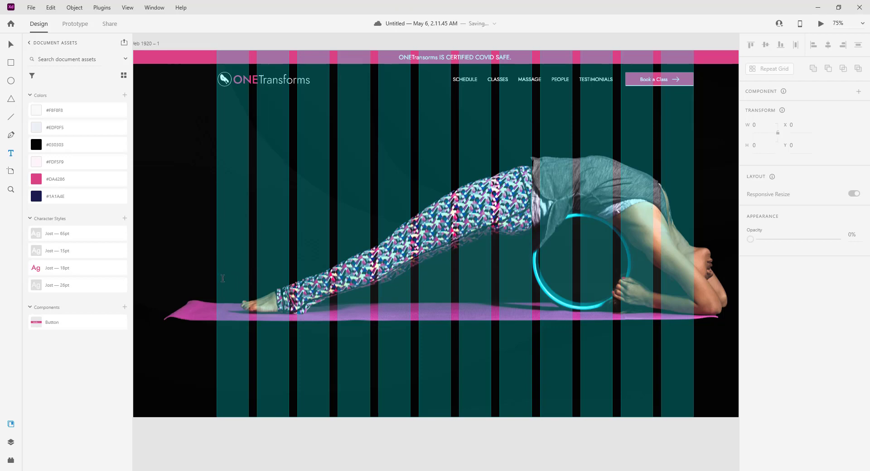
type("YOGA. TRANSFORMS. EVERYONE.")
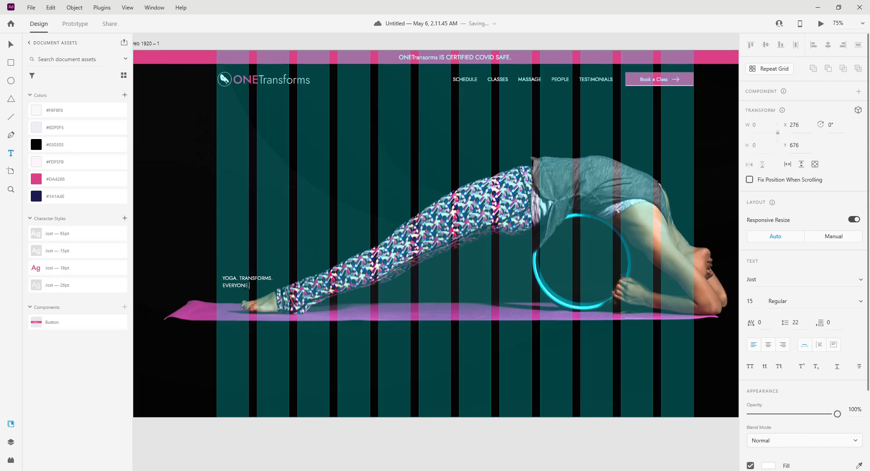
key("ctrl+a")
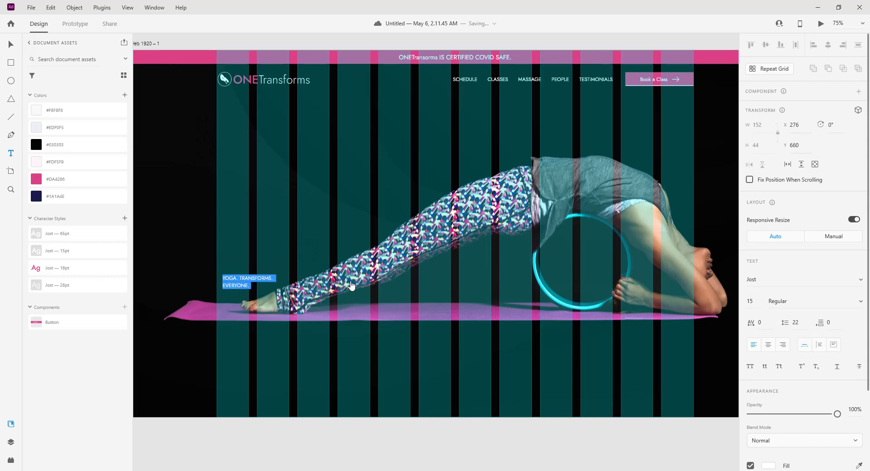
left_click(66, 235)
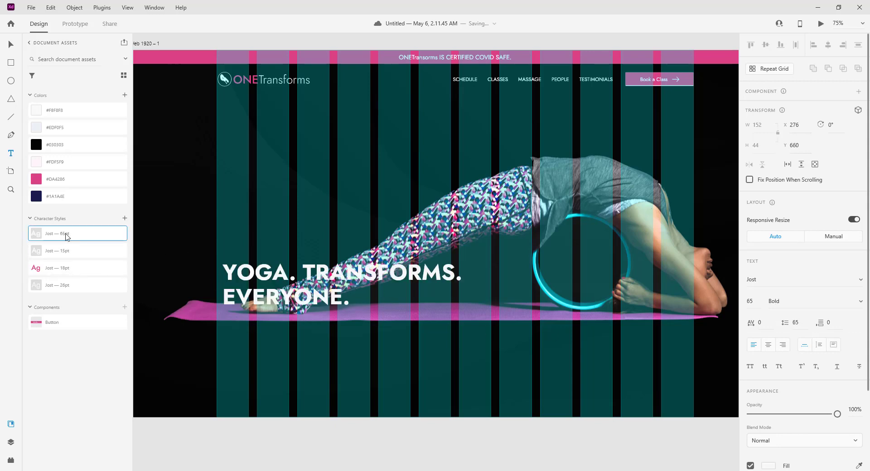
left_click(11, 44)
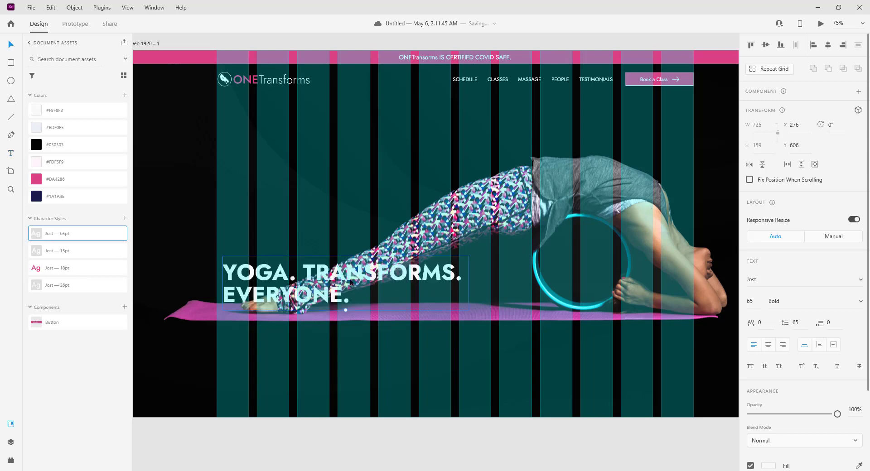
left_click_drag(271, 277, 263, 294)
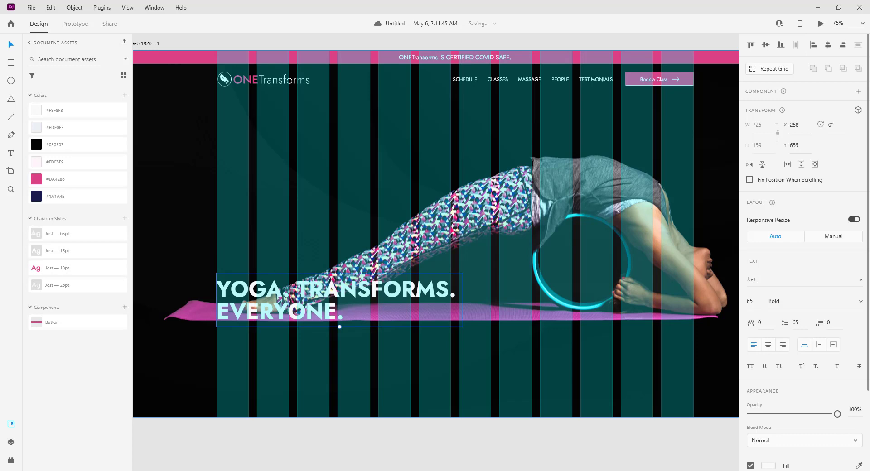
- Add the text "ONLINE CLASSES" above the hero heading, flush with its left edge, and apply the pink Jost 18pt character style
left_click(11, 153)
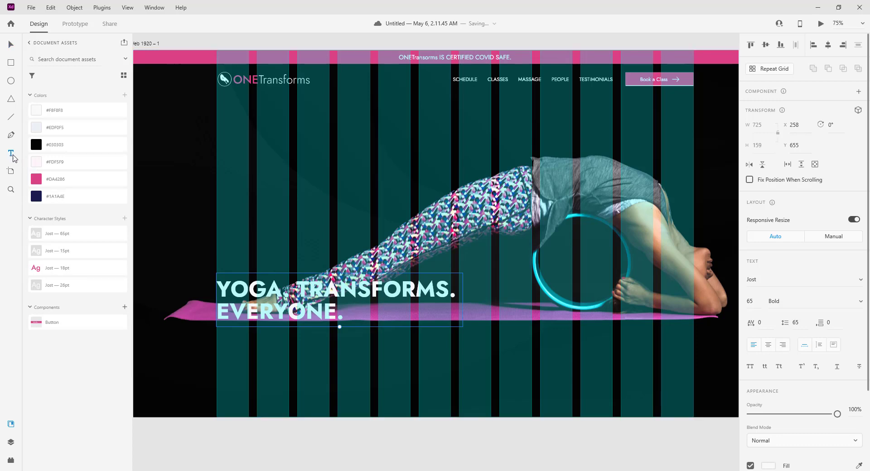
left_click(219, 259)
type("ONLINE CLASSES")
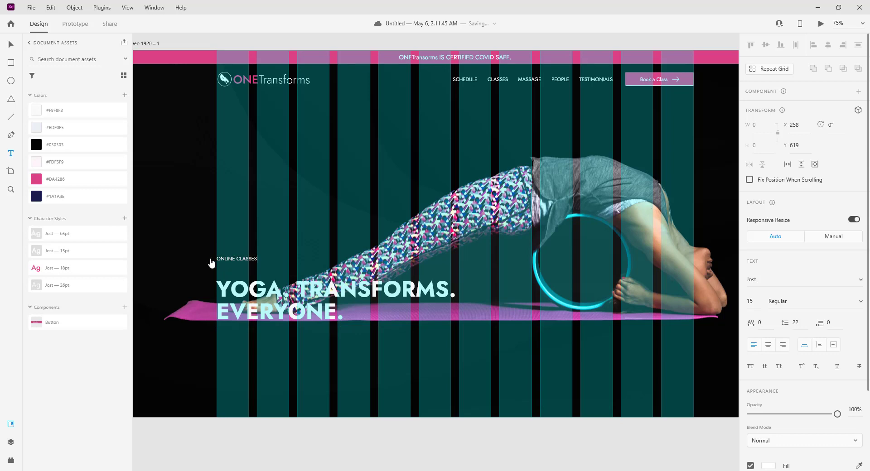
left_click(57, 271)
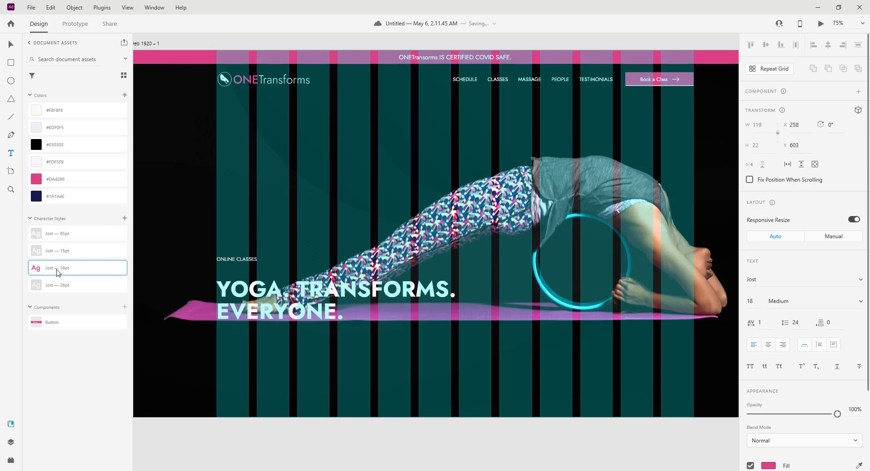
double_click(240, 258)
left_click_drag(239, 258, 217, 259)
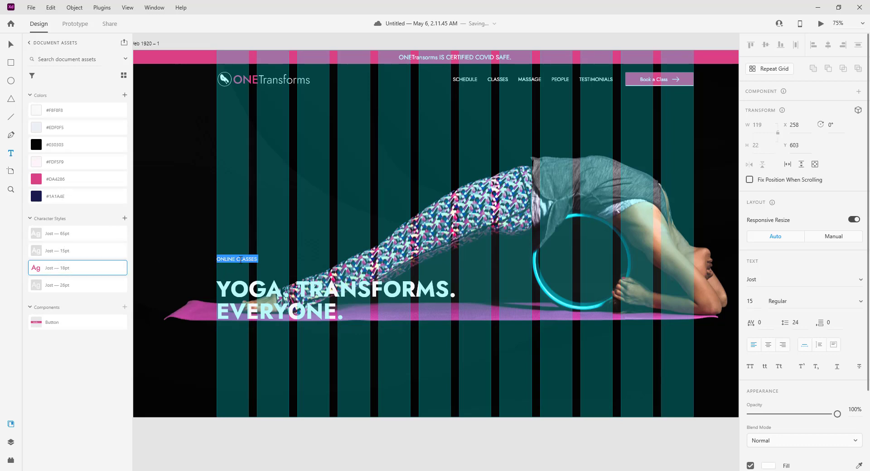
left_click(58, 269)
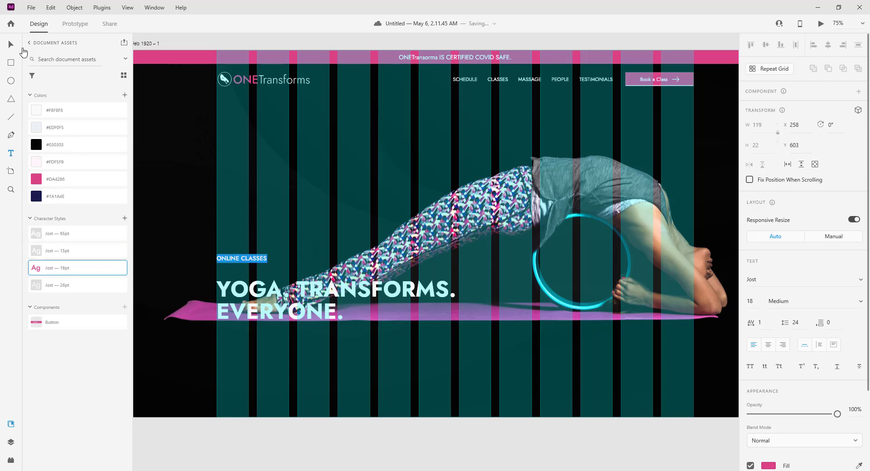
left_click(13, 44)
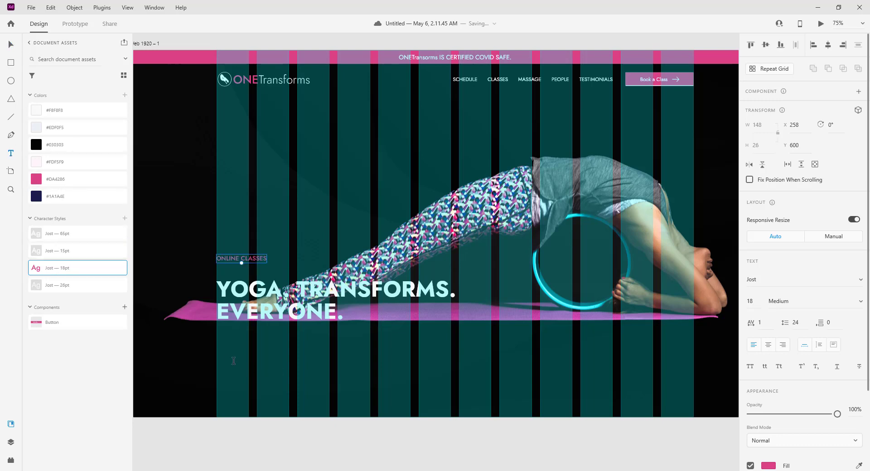
- Add "Connect to the power of being present with meditation" in the Jost 26pt character style just below the heading, at about X 258, Y 814
left_click(218, 340)
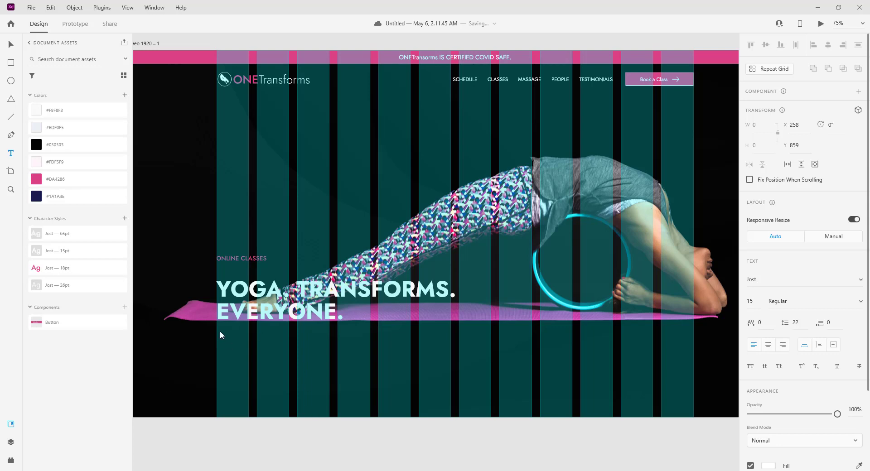
key("Escape")
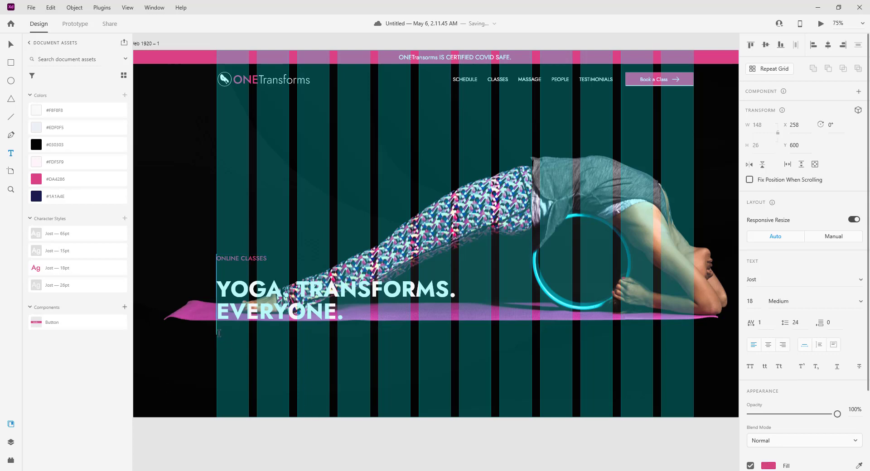
left_click(219, 333)
type("Connect to the power of being present with meditation")
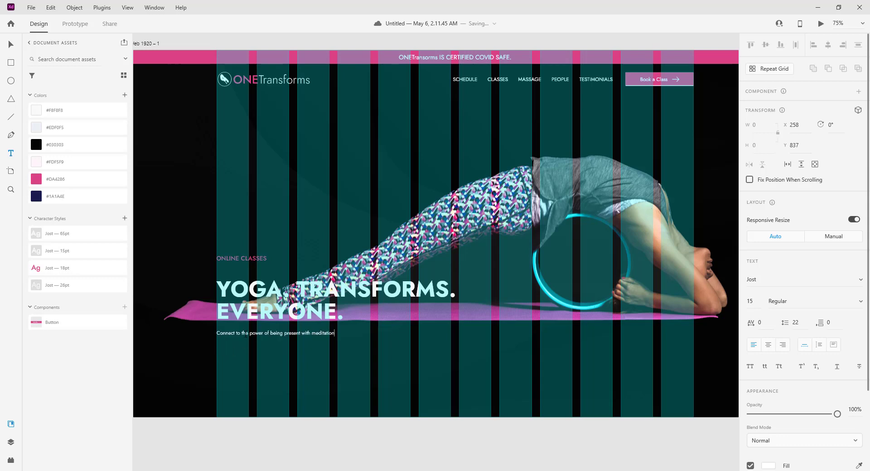
key("ctrl+a")
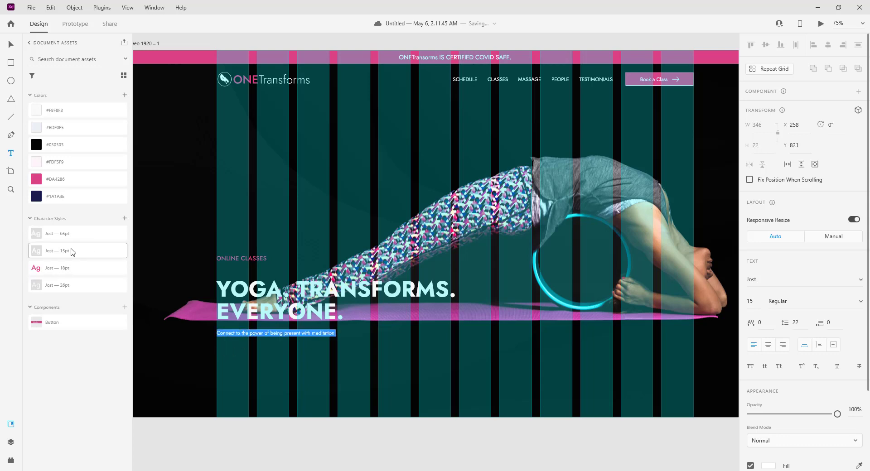
left_click(68, 287)
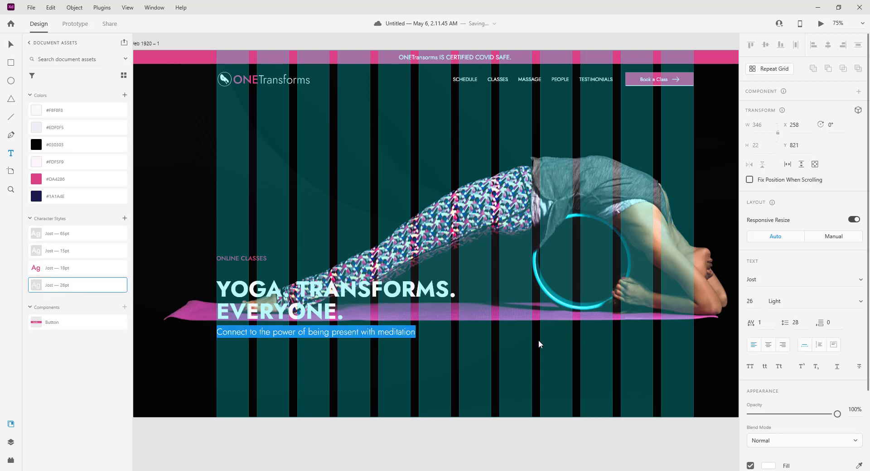
left_click(12, 45)
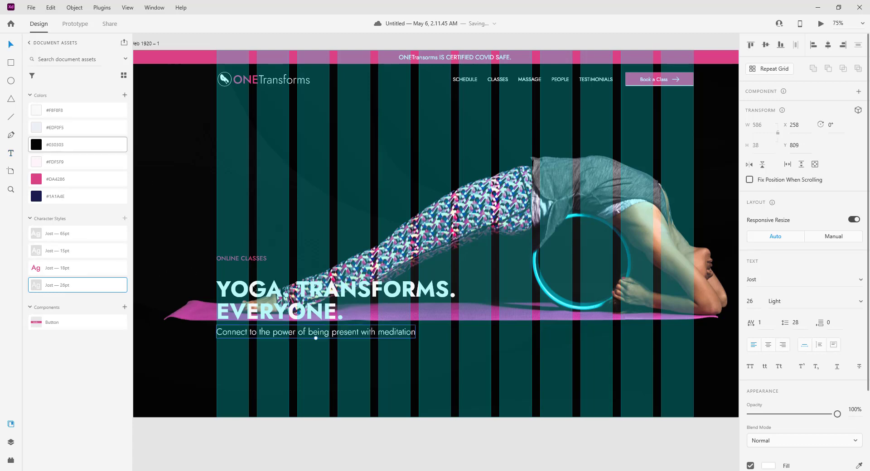
left_click_drag(342, 336, 343, 338)
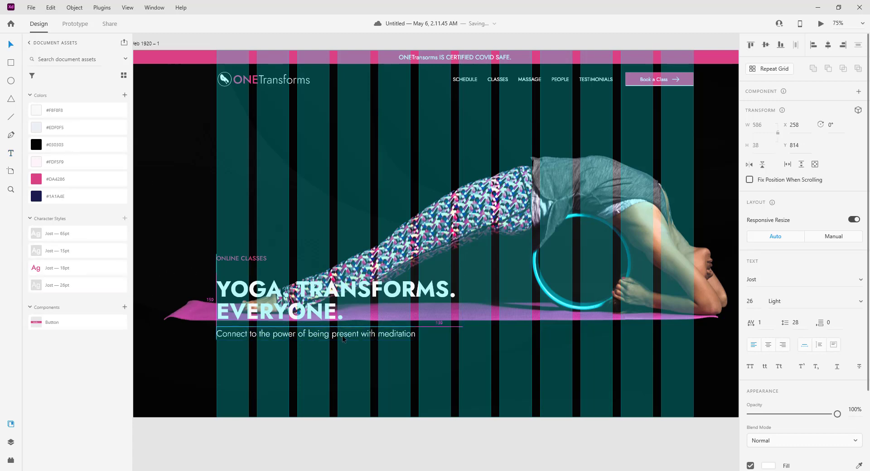
scroll(268, 305, "down", 3)
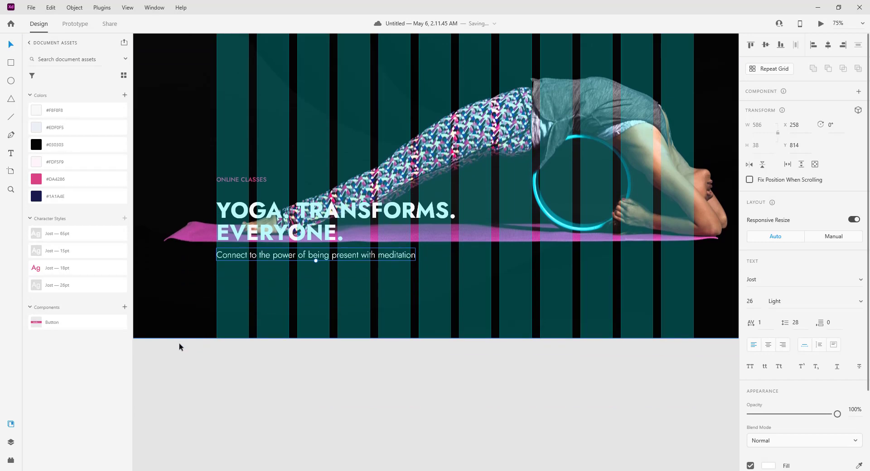
- Pull a copy of the "Book a Class" text and its arrow out of the button and place it below, at X -1645, Y 954
scroll(178, 347, "down", 10)
left_click_drag(307, 341, 479, 345)
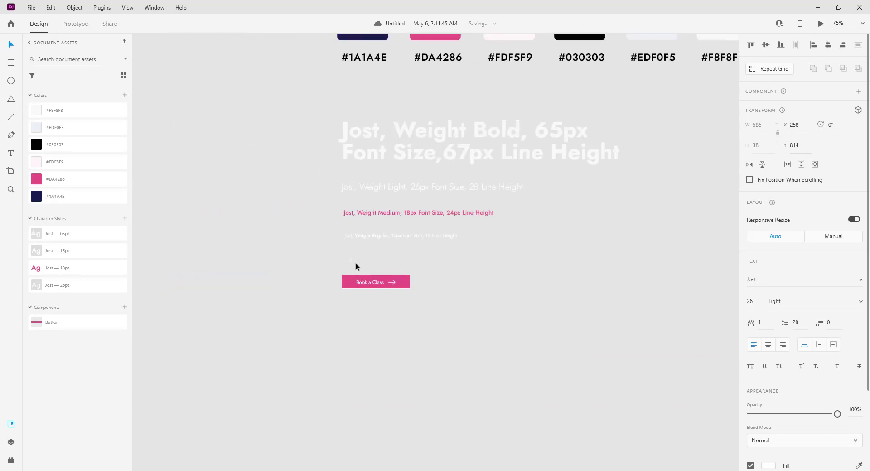
left_click(350, 262)
key("ctrl+equal")
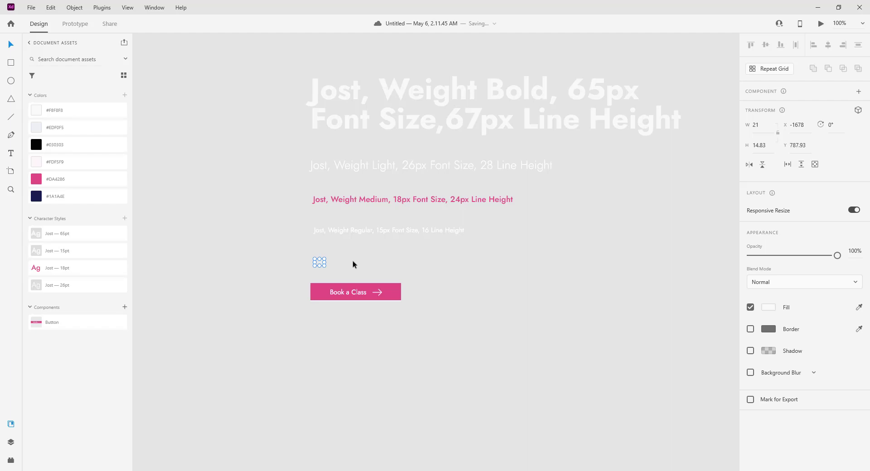
double_click(344, 293)
double_click(344, 293)
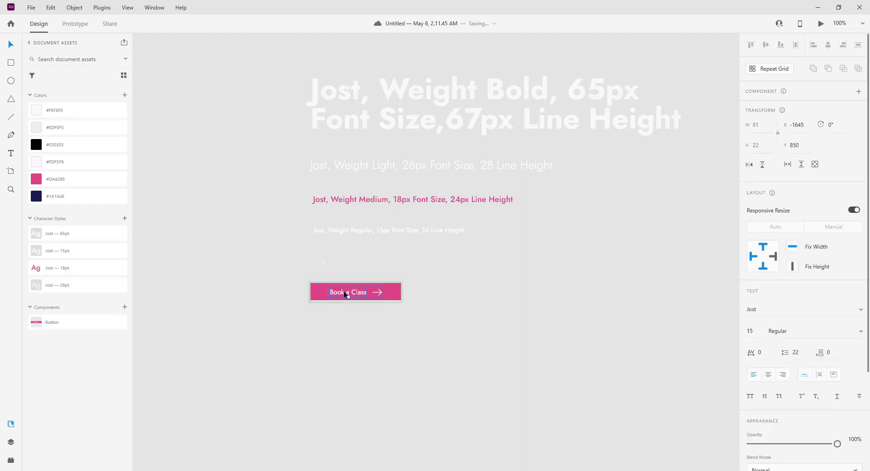
left_click(379, 292, "shift")
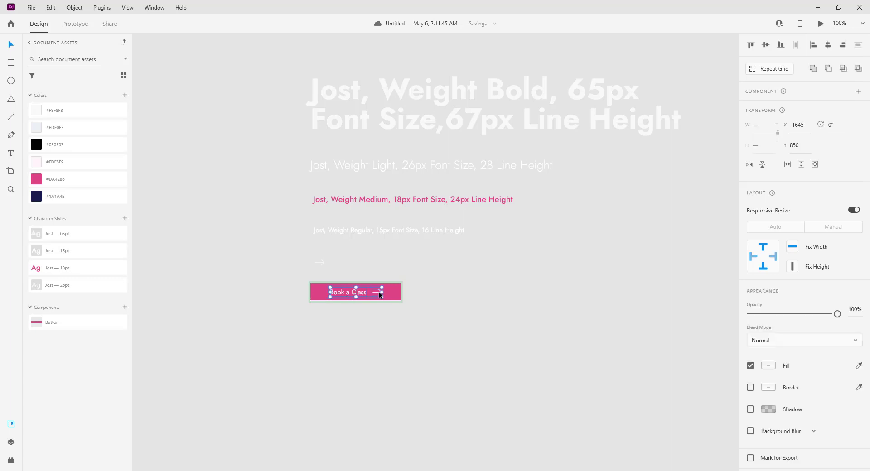
left_click(471, 335)
key("ctrl+z")
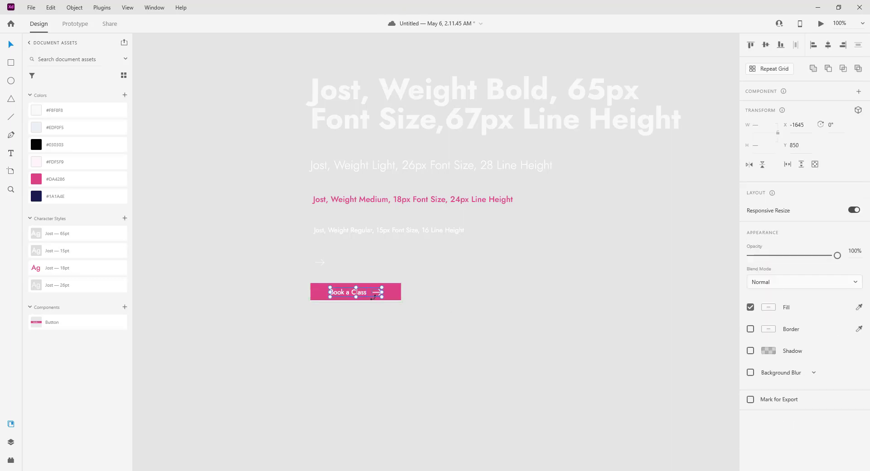
left_click_drag(364, 295, 362, 340)
- Group the copied text and arrow, turn the group into a component and name it "Link"
right_click(361, 340)
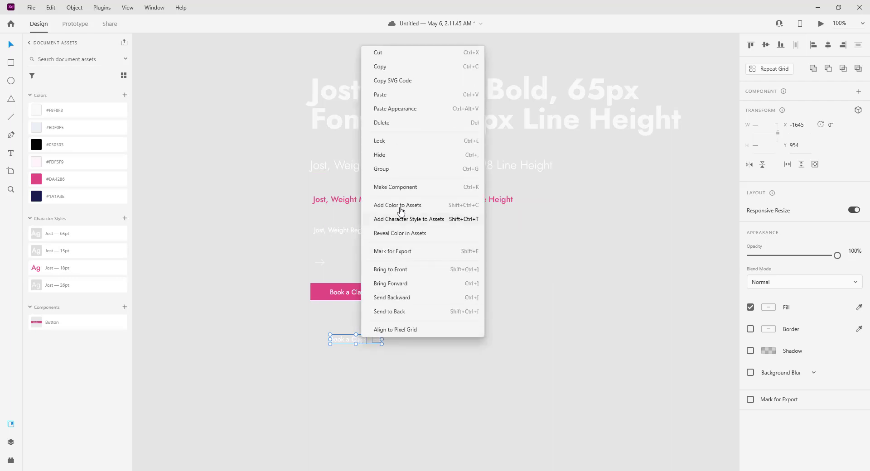
left_click(396, 170)
right_click(352, 340)
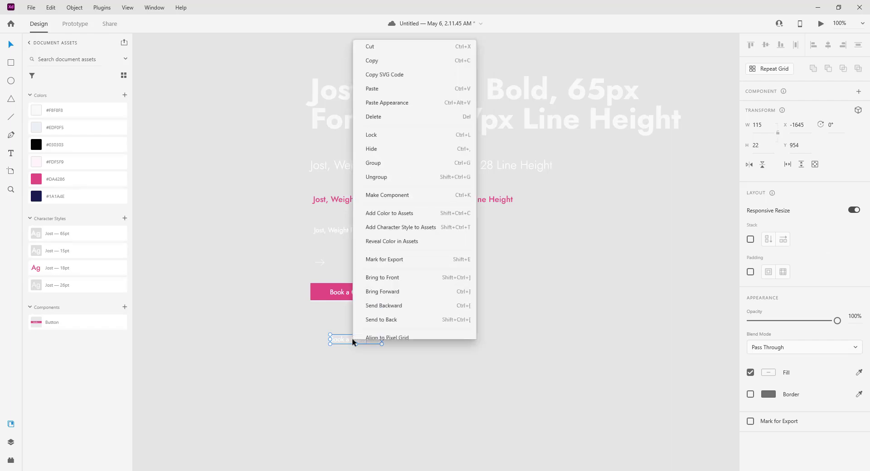
left_click(394, 192)
double_click(61, 325)
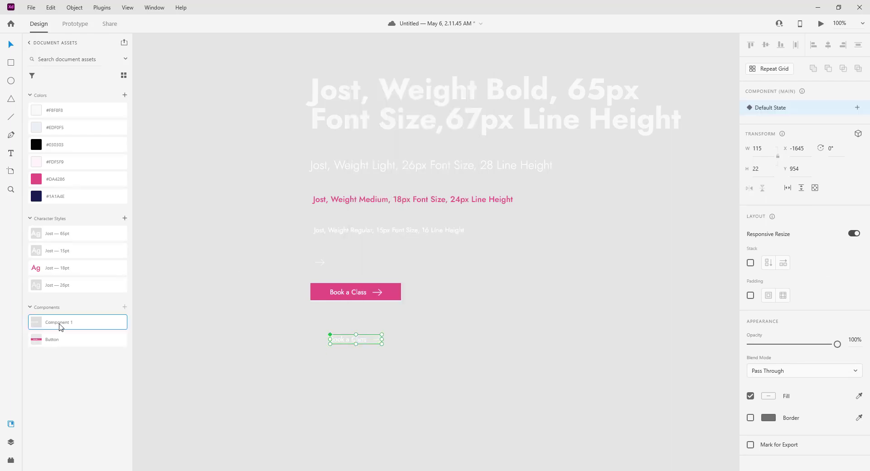
left_click_drag(82, 324, 20, 325)
key("BackSpace")
- Move the main Link component flush with the button's left edge just below it, at X -1688, Y 925
left_click(558, 340)
left_click(335, 339)
left_click_drag(334, 339, 324, 324)
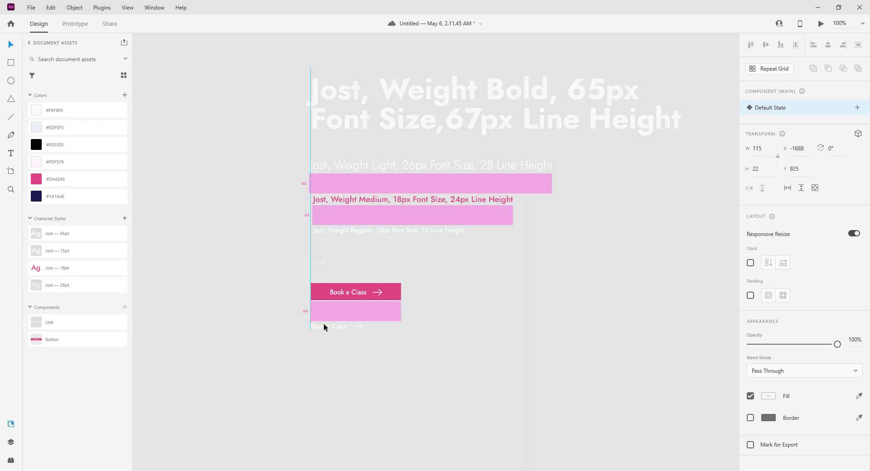
- Place a Link instance below the hero's meditation line at about X 258, Y 903, and change its text to "Explore Class"
left_click_drag(611, 313, 136, 292)
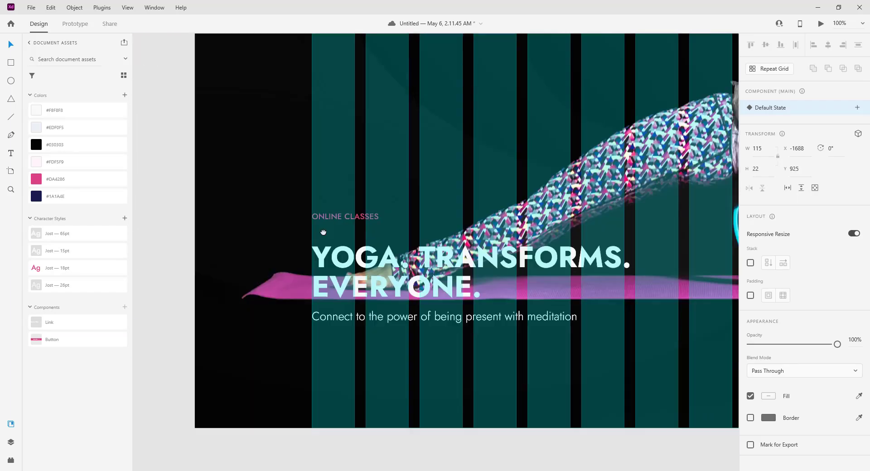
left_click_drag(49, 326, 332, 319)
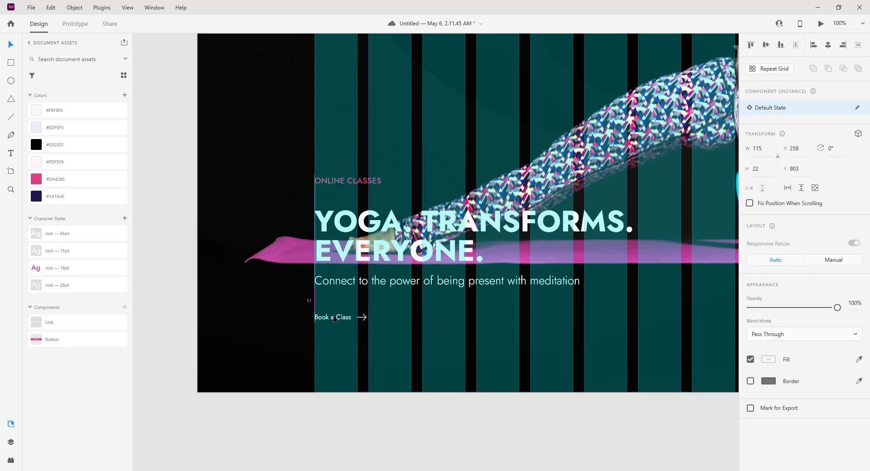
double_click(332, 320)
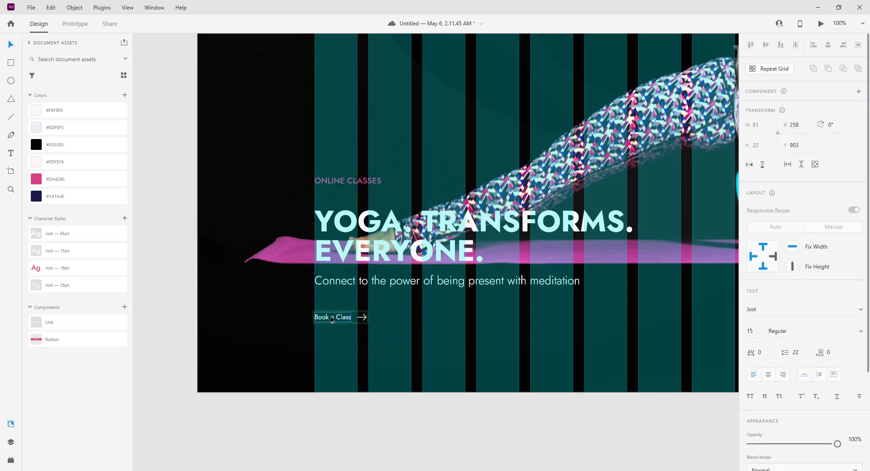
double_click(332, 319)
left_click(335, 320)
left_click_drag(334, 319, 314, 319)
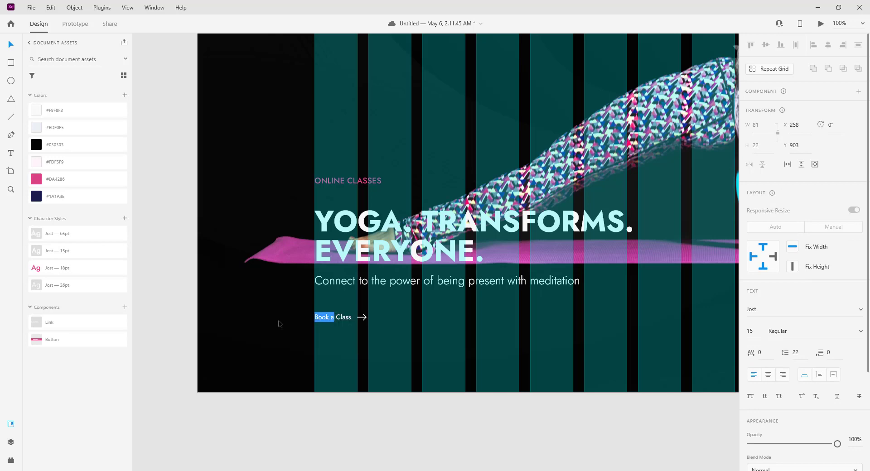
type("Explore")
left_click(12, 44)
scroll(413, 376, "up", 3)
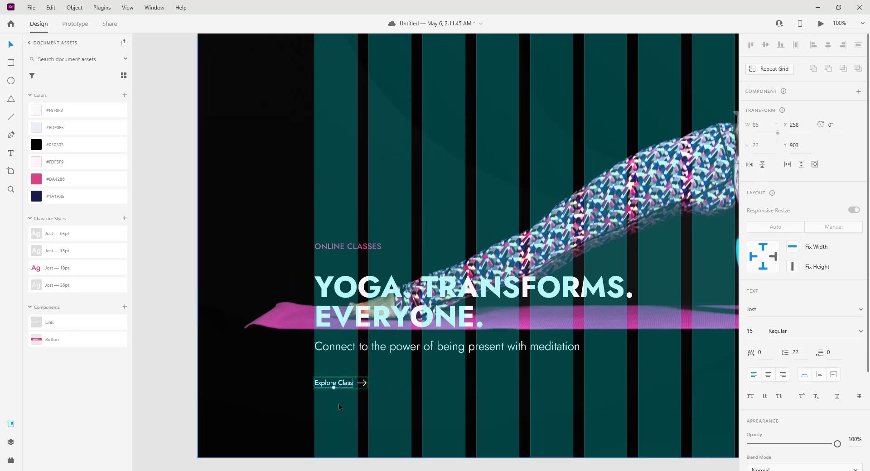
left_click(291, 385)
left_click(346, 383)
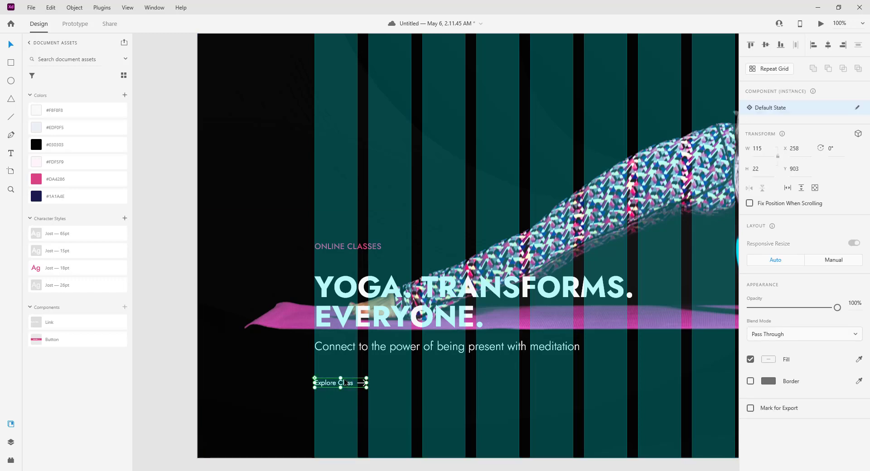
- Draw a circle left of "ONLINE CLASSES" at about X 139, Y 607, and set its size to 34 × 34
key("ctrl+equal")
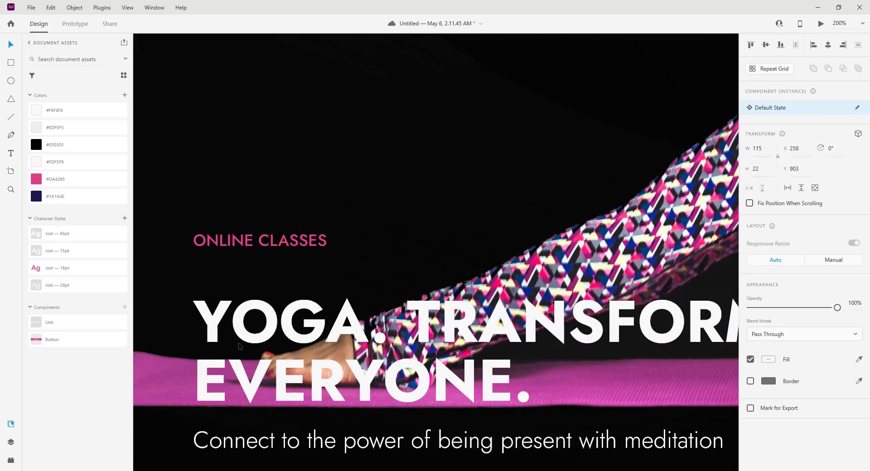
scroll(261, 340, "down", 3)
scroll(261, 340, "left", 5)
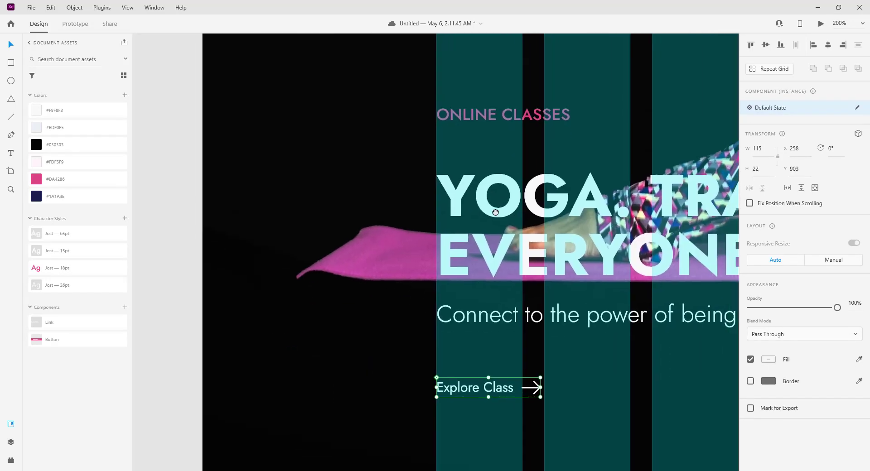
left_click(10, 82)
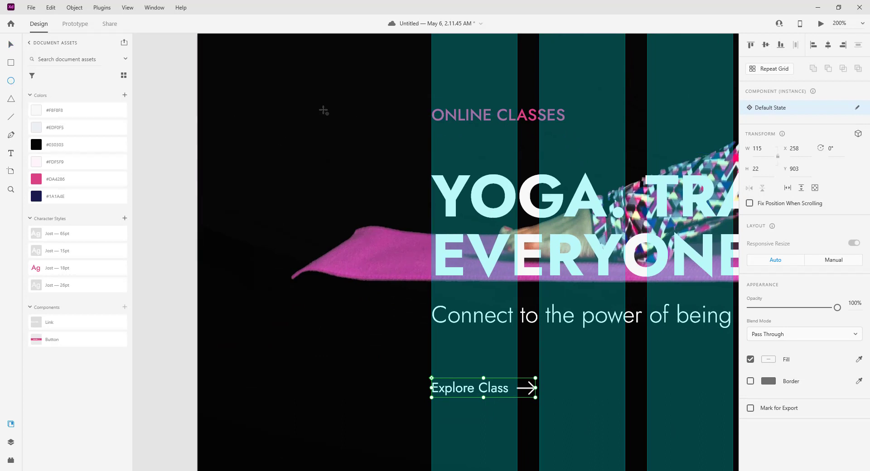
left_click_drag(324, 110, 353, 140)
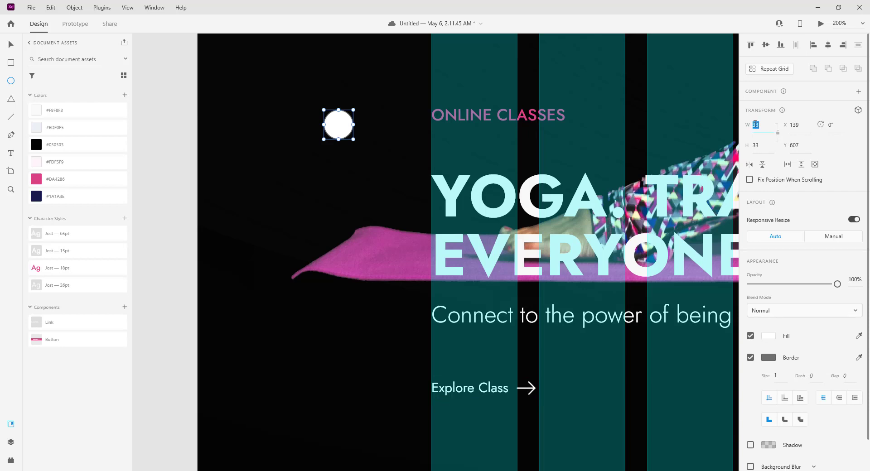
key("Tab")
type("34")
key("Return")
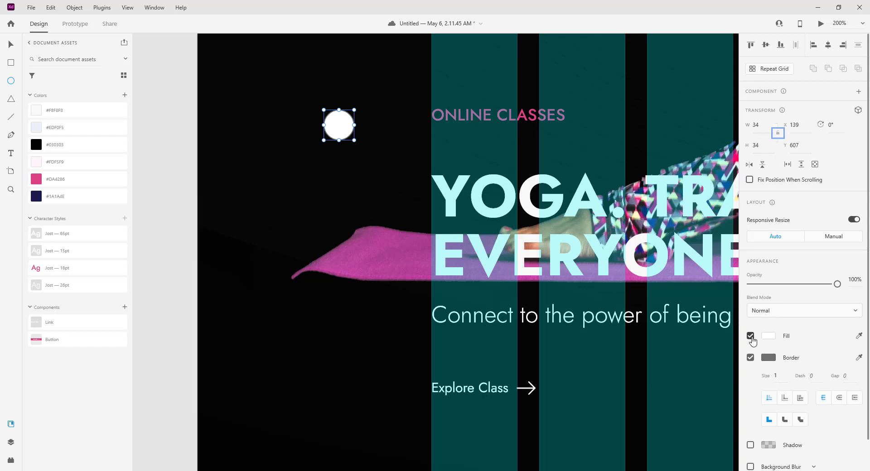
- Remove the circle's fill and give it a white #FFFFFF border of size 2
left_click(750, 336)
left_click(768, 357)
left_click_drag(662, 325, 622, 303)
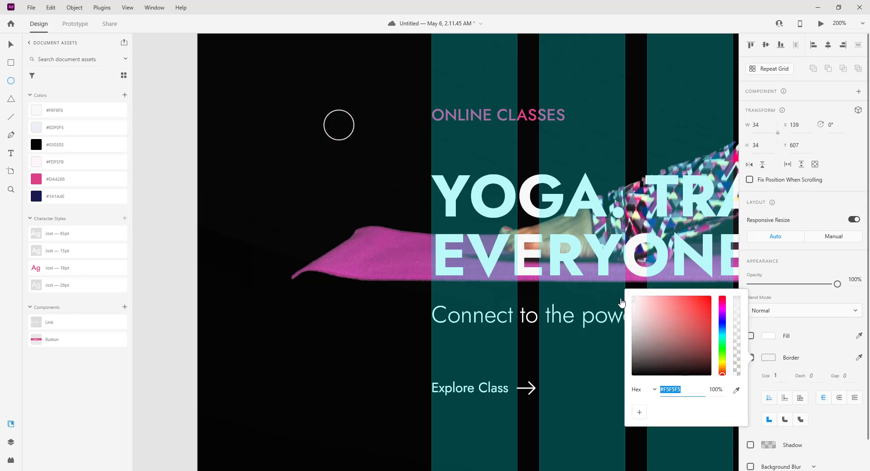
left_click(652, 414)
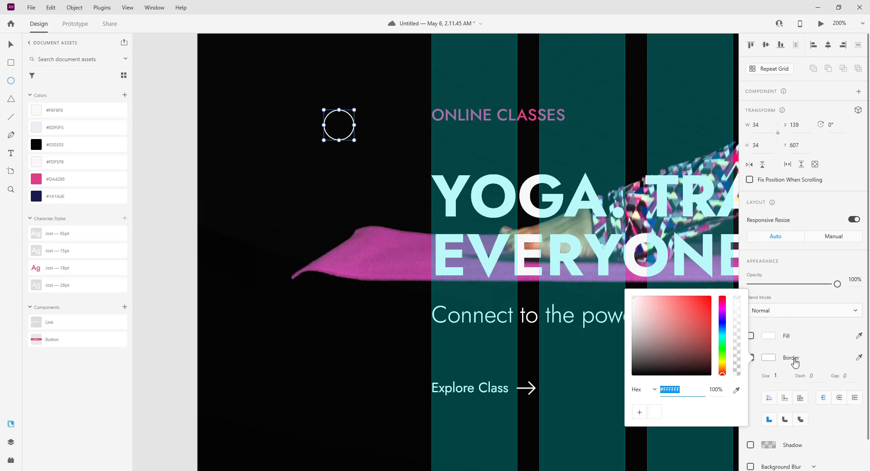
left_click(775, 376)
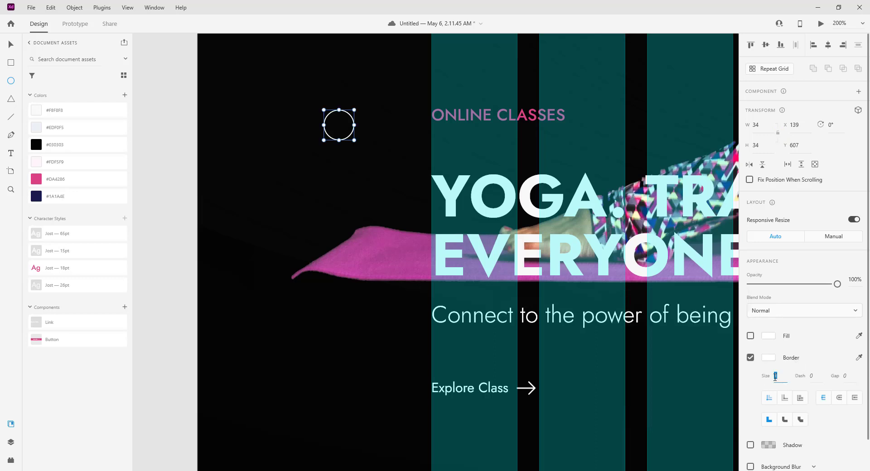
type("2")
- Draw a narrow white bar just below the circle, set its size to 2 × 10 and remove its border
left_click(12, 63)
left_click_drag(337, 165, 341, 178)
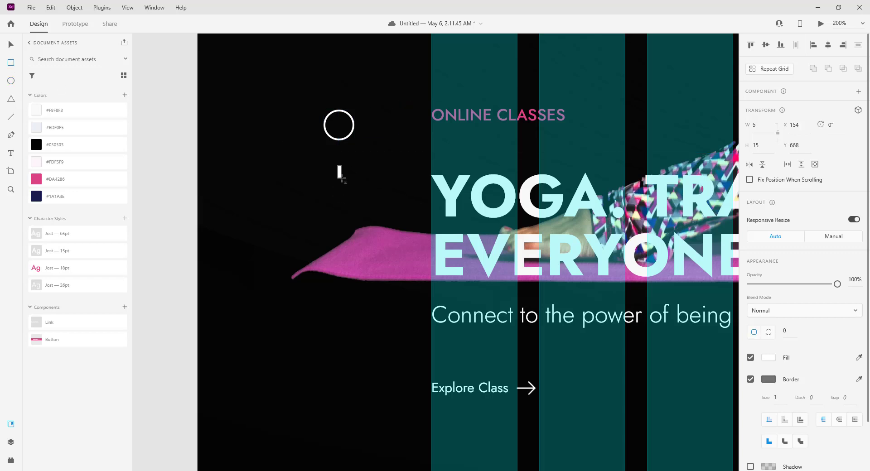
left_click(754, 127)
type("1")
key("Tab")
type("10")
key("Return")
left_click(750, 380)
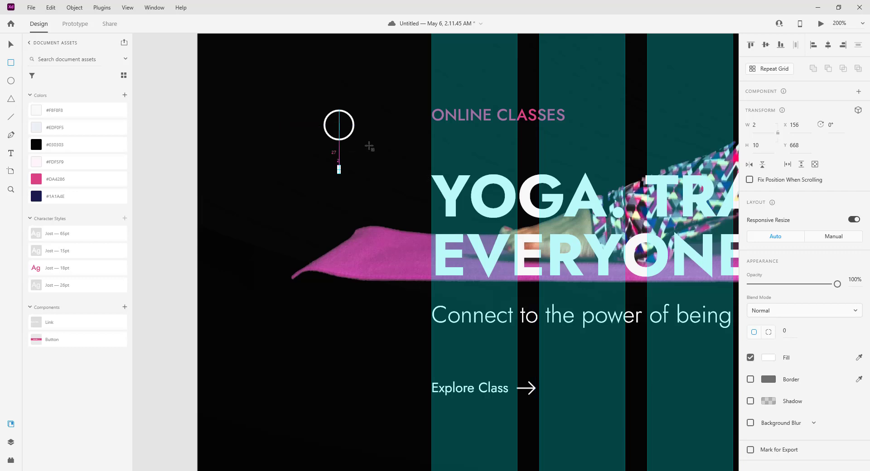
- Duplicate the small bar, space the two bars 5 px apart from X 154 to X 159, and group them as a pause symbol
key("ctrl+d")
key("ctrl+minus")
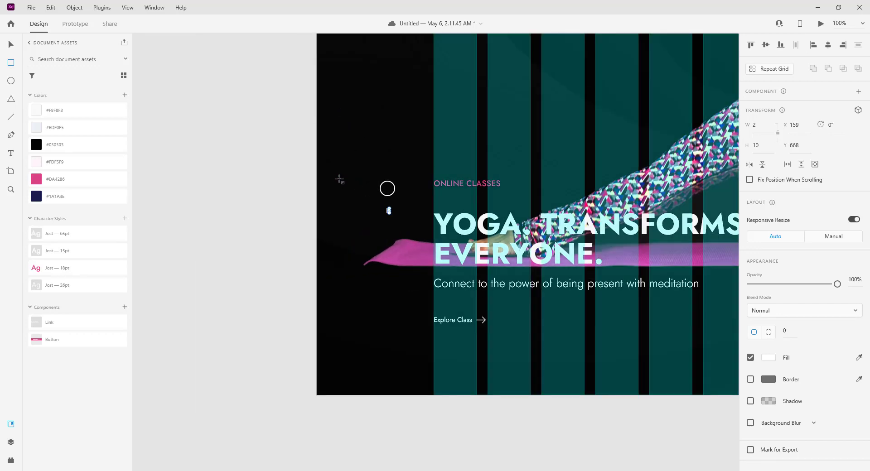
key("ctrl+plus")
key("ctrl+plus")
left_click(11, 424)
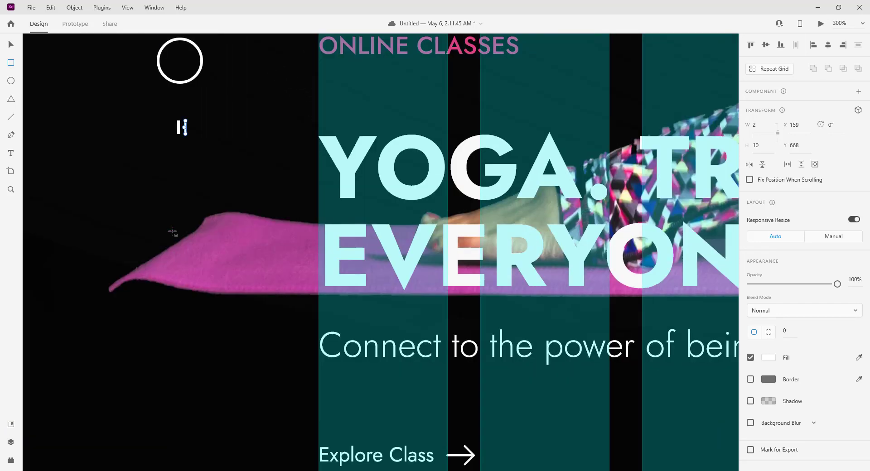
key("v")
scroll(179, 189, "up", 2)
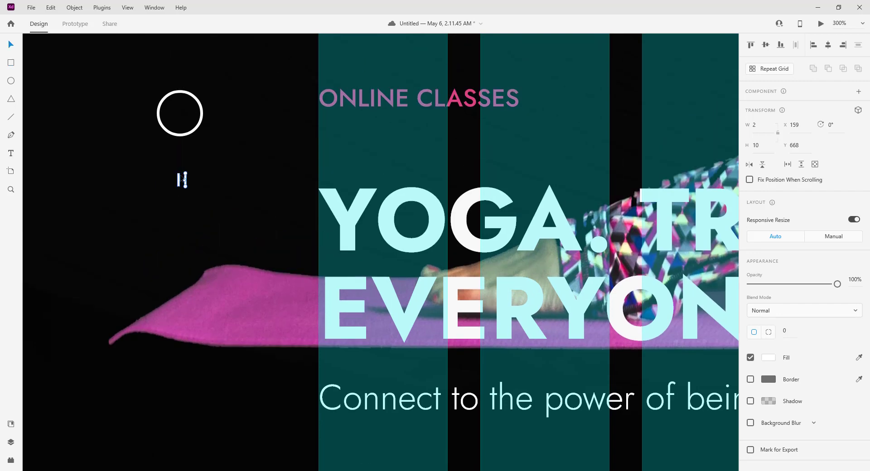
left_click_drag(185, 178, 180, 180)
left_click(187, 181, "shift")
right_click(185, 179)
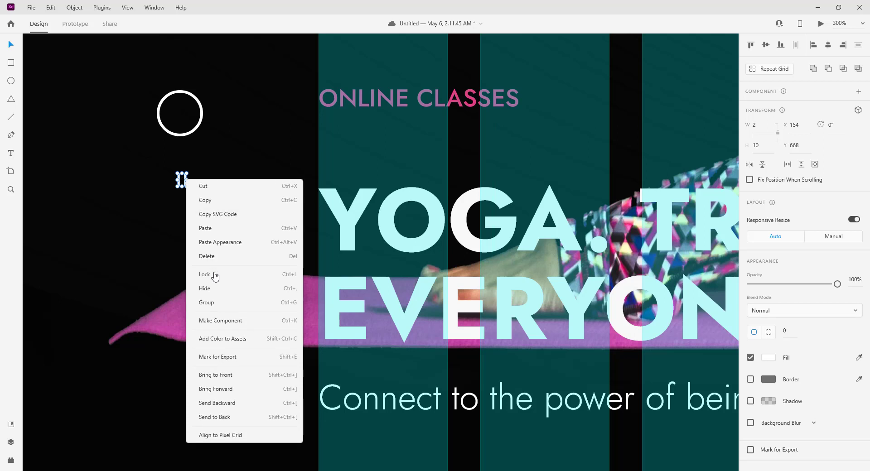
left_click(214, 305)
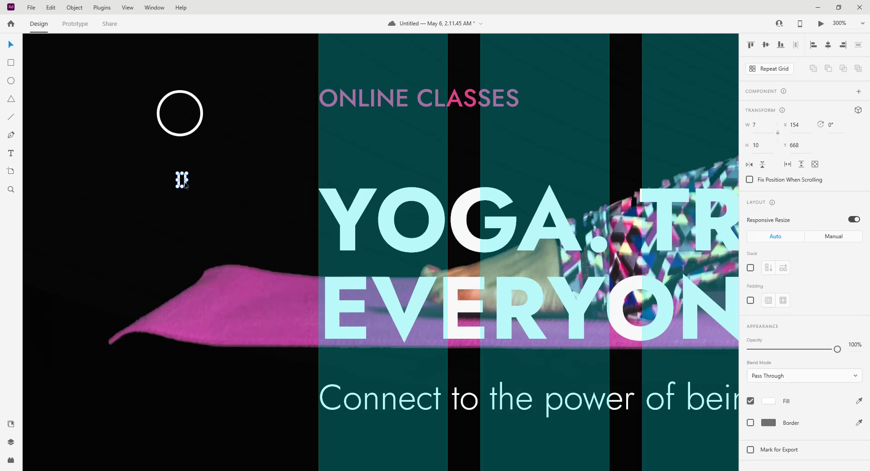
- Move the grouped pause bars into the centre of the white circle
left_click_drag(186, 185, 185, 118)
left_click(198, 102, "shift")
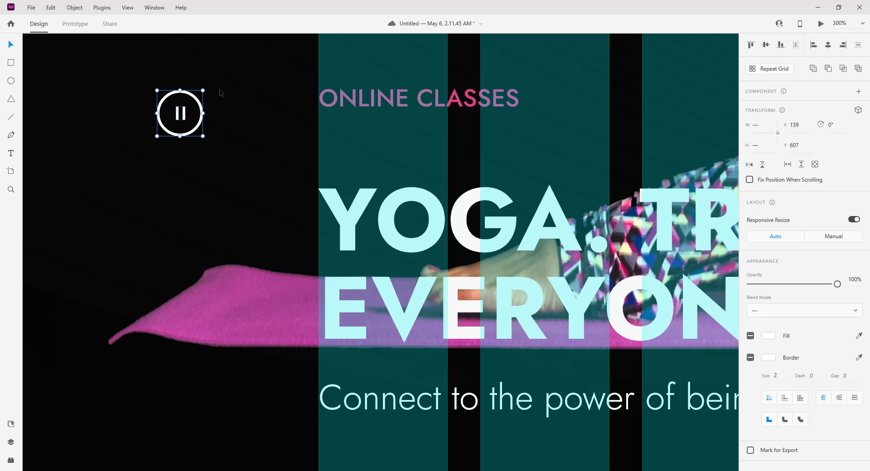
left_click(200, 103)
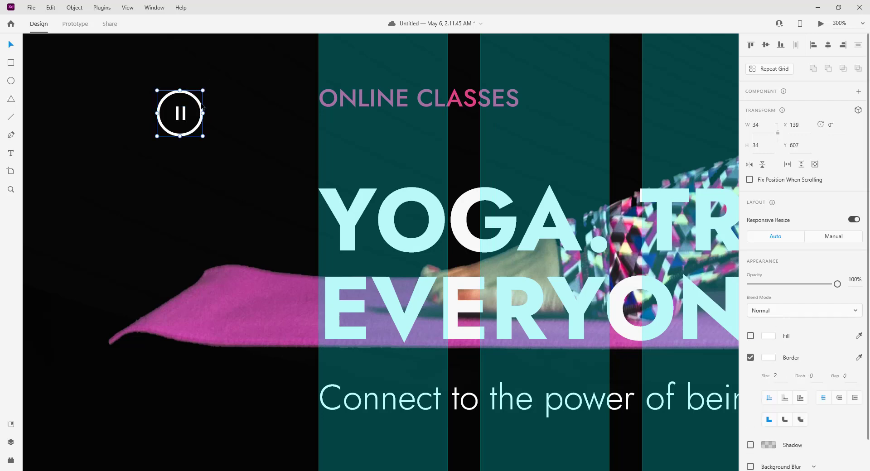
- Draw a quarter-circle arc over the white ring's upper-right quarter with the Pen tool, align it to the ring, and set its border size to 2
scroll(200, 107, "up", 5)
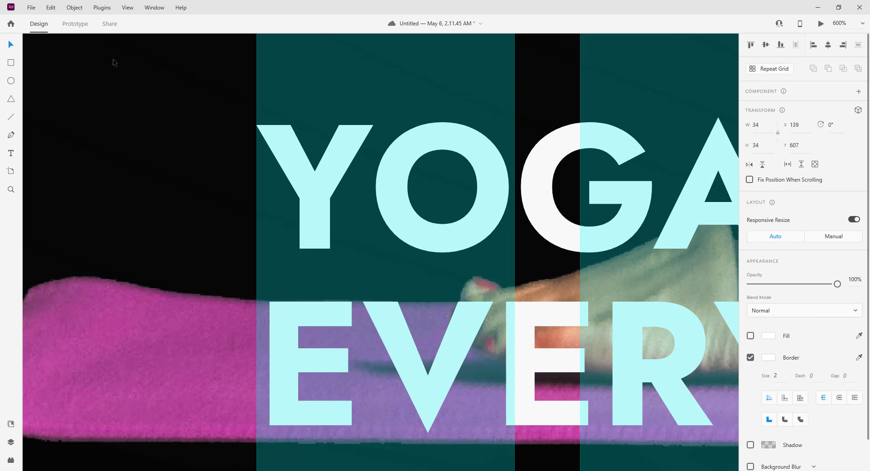
left_click_drag(113, 62, 373, 341)
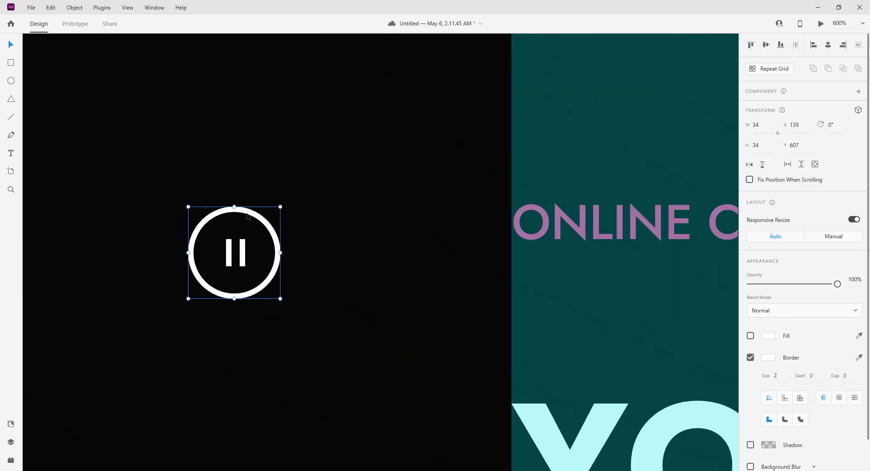
left_click(11, 138)
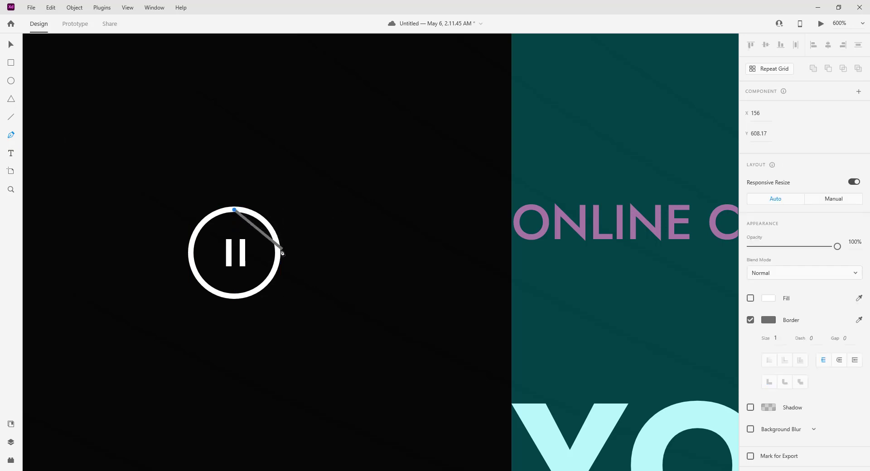
left_click_drag(278, 254, 287, 301)
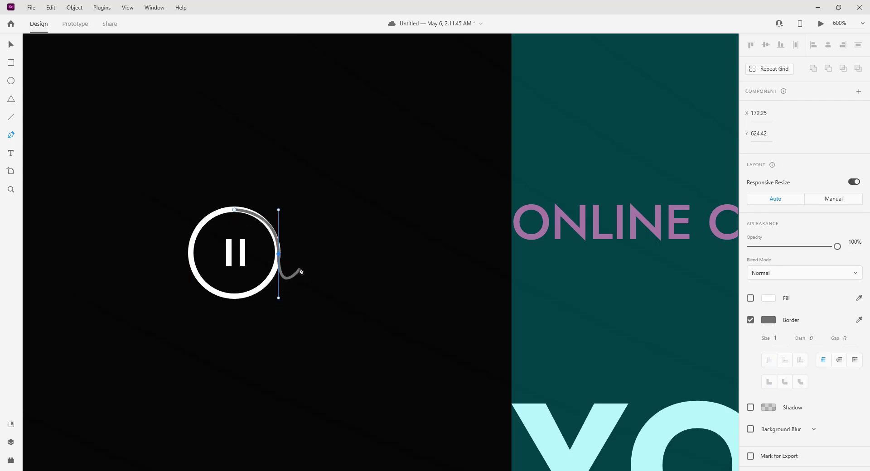
key("Escape")
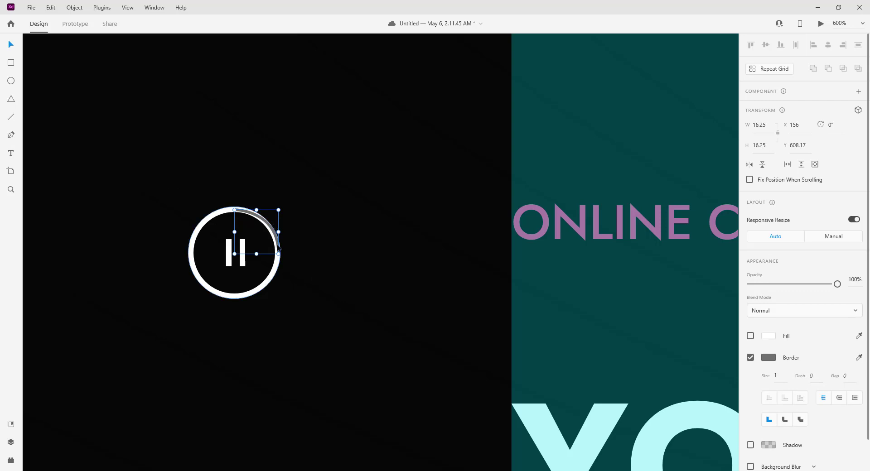
left_click_drag(269, 228, 268, 226)
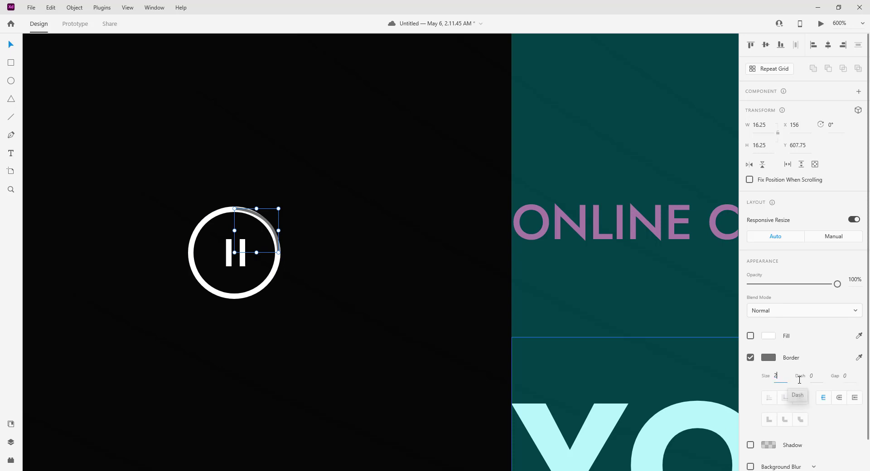
- Save the ONLINE CLASSES text's pink #DA4286 as a colour swatch and apply it to the arc's border
left_click(567, 218)
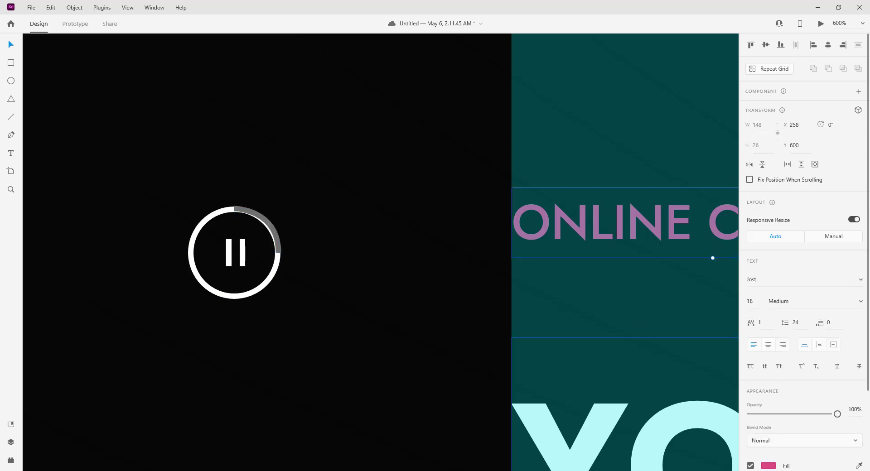
left_click(769, 466)
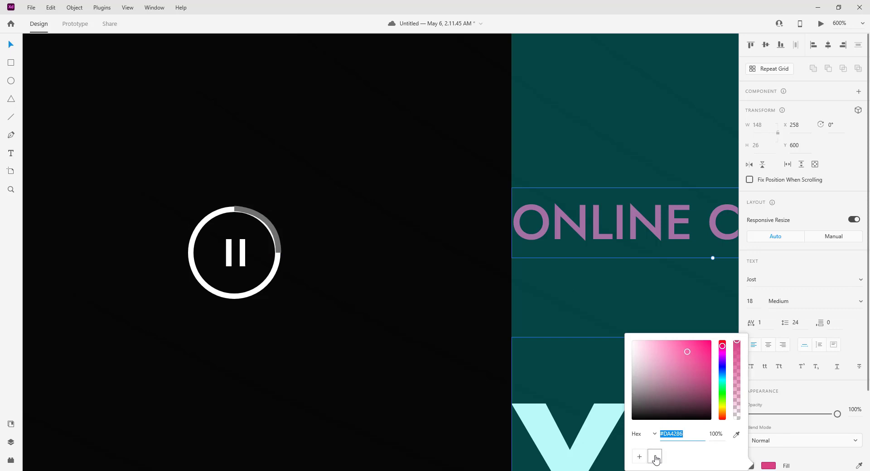
left_click(639, 460)
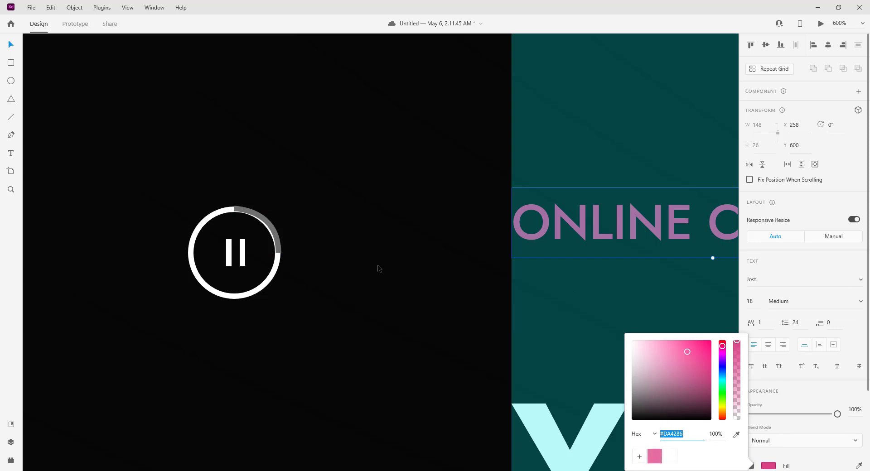
left_click(272, 229)
left_click(264, 226)
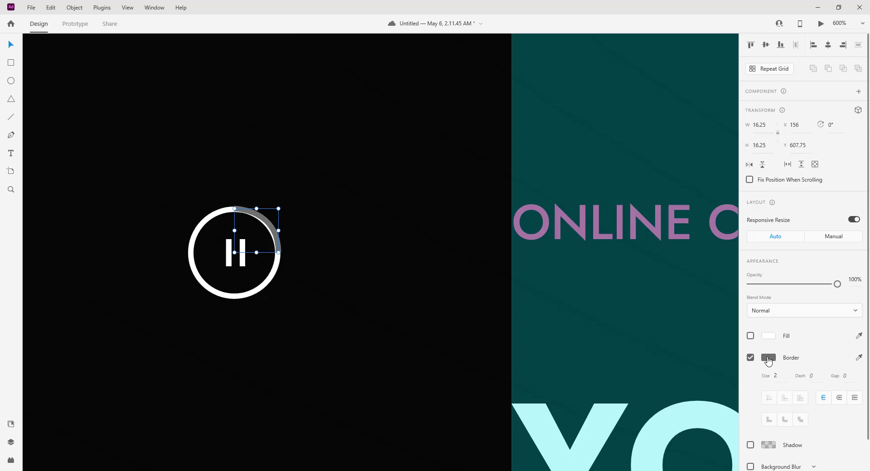
left_click(768, 360)
left_click(654, 412)
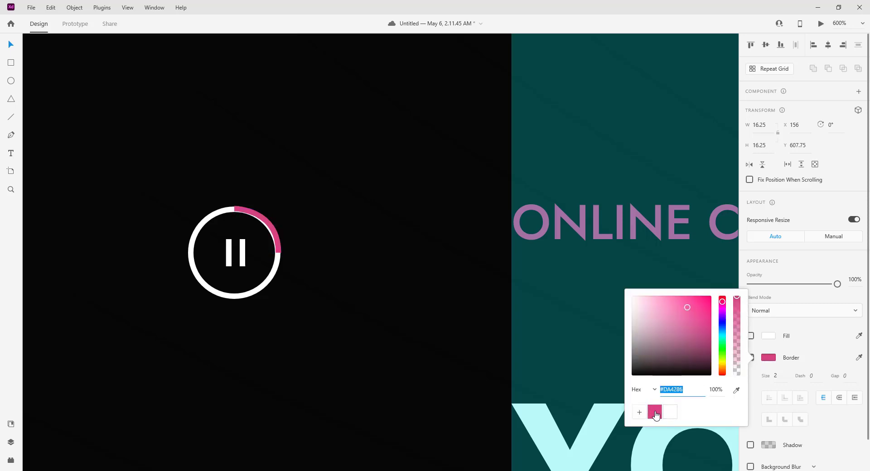
- Add an anchor point midway along the pink arc and adjust it and both end points to follow the white ring
left_click(271, 232)
scroll(270, 229, "up", 5)
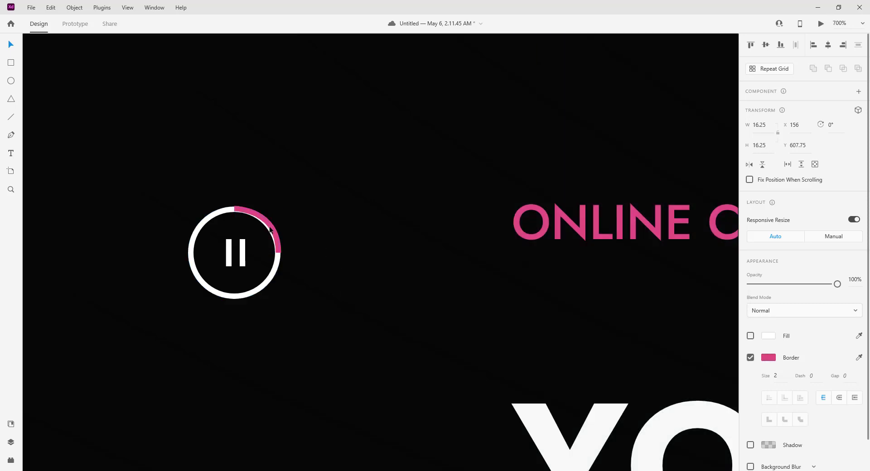
double_click(163, 201)
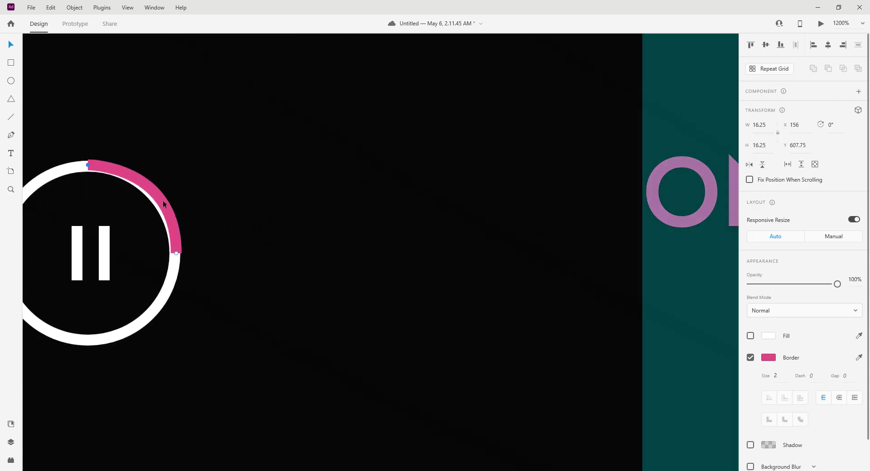
left_click(159, 200)
left_click_drag(159, 198, 158, 203)
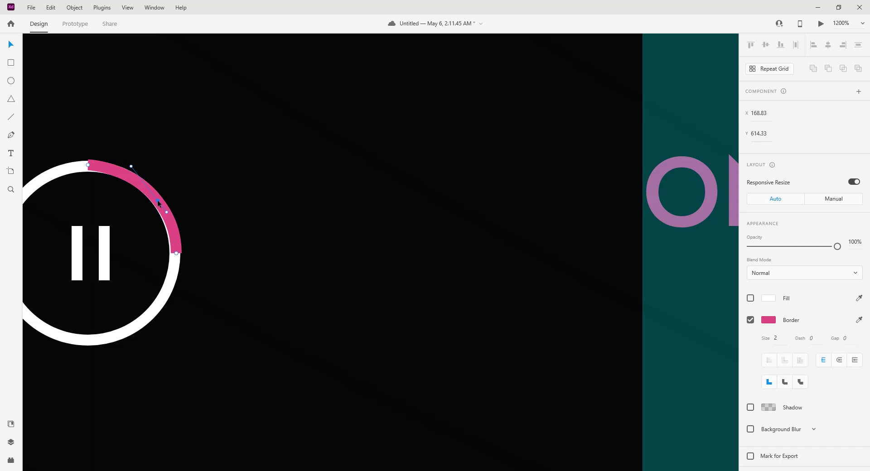
left_click(176, 255)
left_click_drag(175, 255, 175, 255)
left_click(88, 166)
left_click_drag(88, 166, 88, 167)
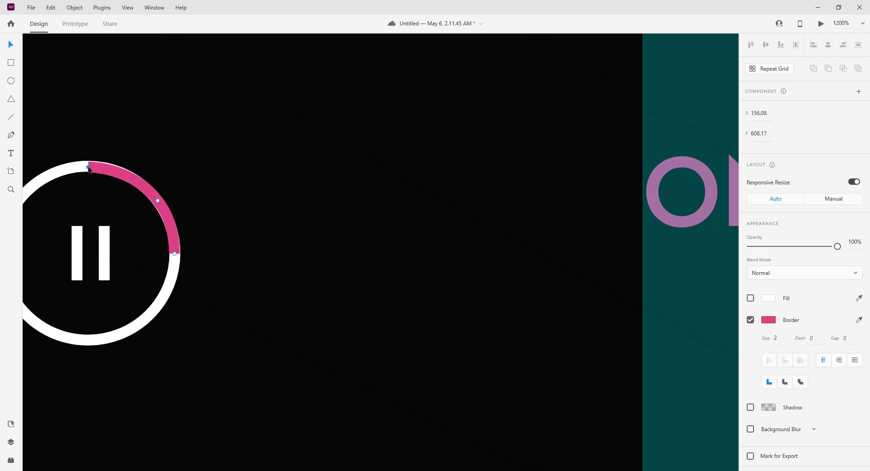
left_click(241, 184)
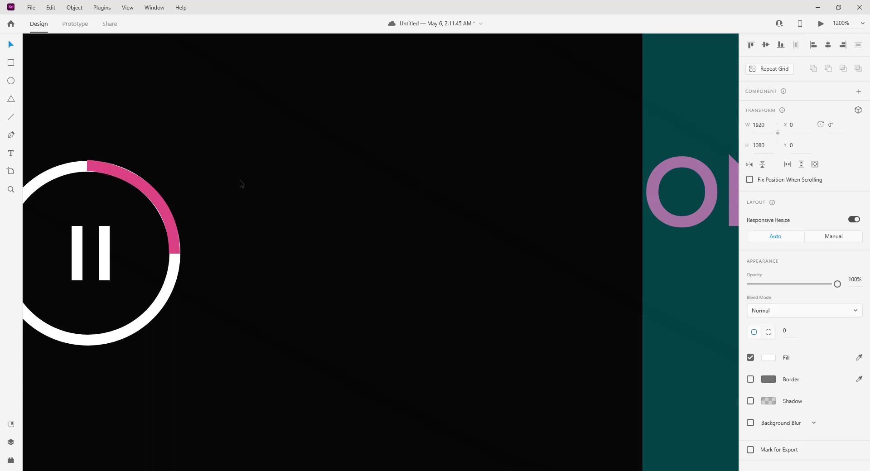
- Group the pink arc, white ring and pause bars into one icon
key("ctrl+minus")
left_click_drag(353, 233, 418, 211)
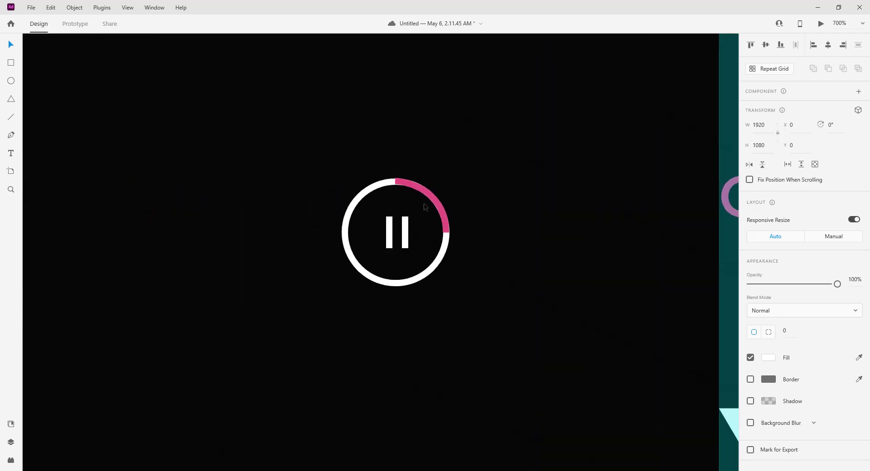
key("ctrl+minus")
key("ctrl+minus")
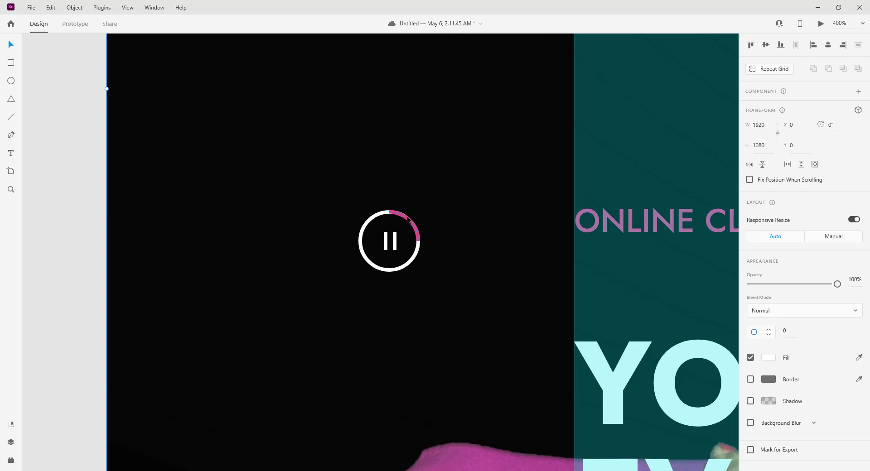
left_click(408, 220)
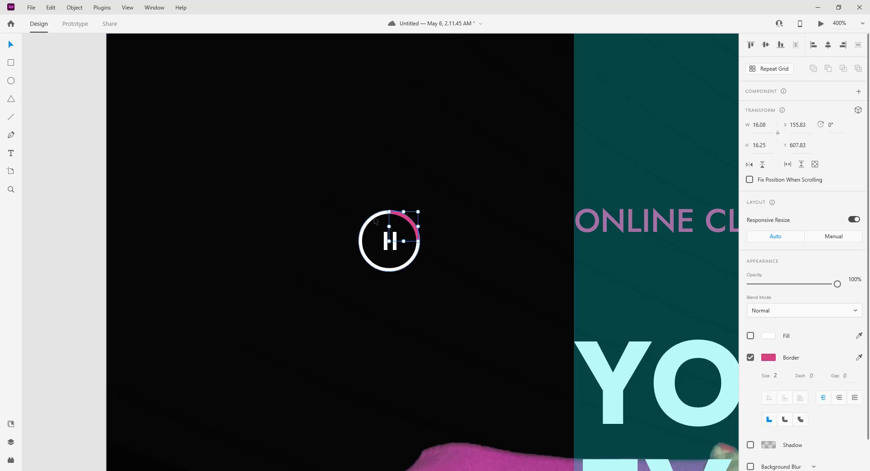
left_click(377, 217, "shift")
left_click(388, 245, "shift")
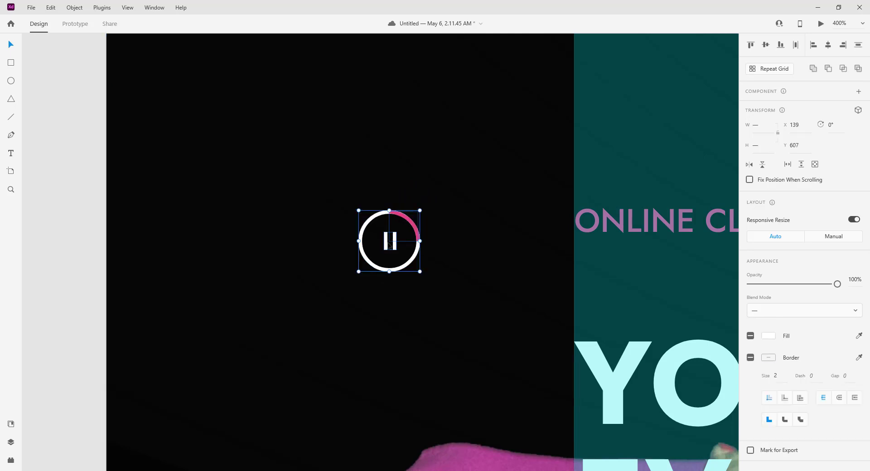
key("ctrl+g")
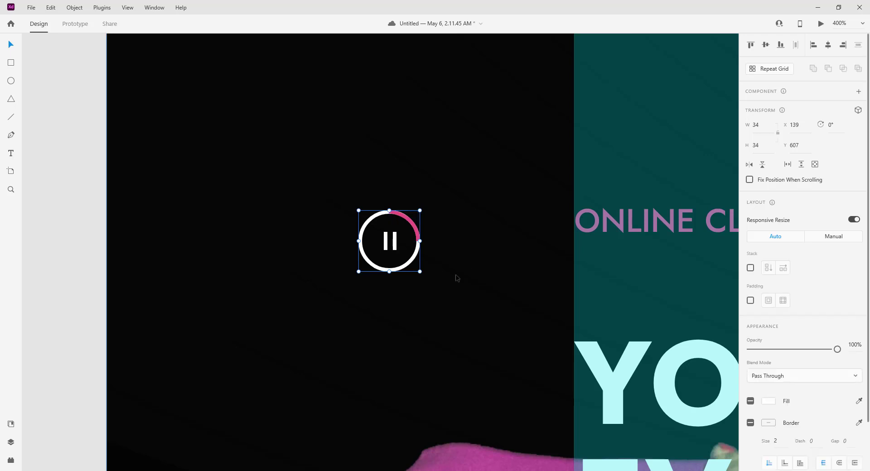
- Draw a thin white bar below the pause icon, set its size to 34 × 2 and remove its border
scroll(457, 278, "down", 3)
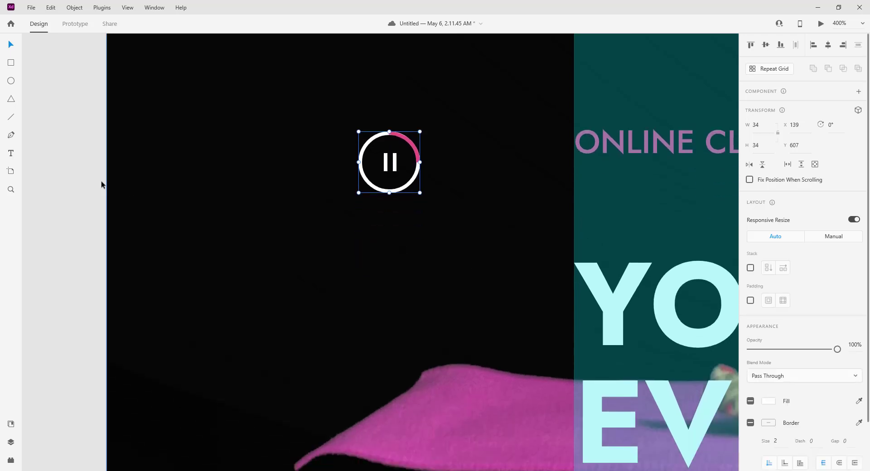
left_click(11, 63)
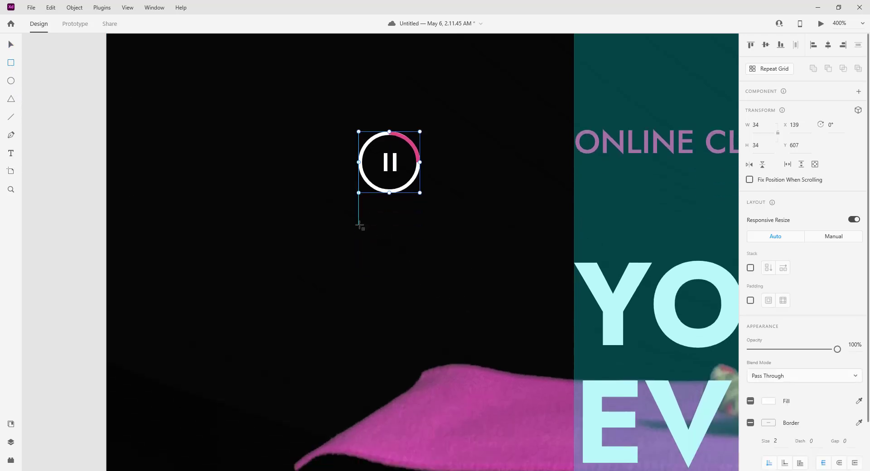
left_click_drag(359, 224, 456, 232)
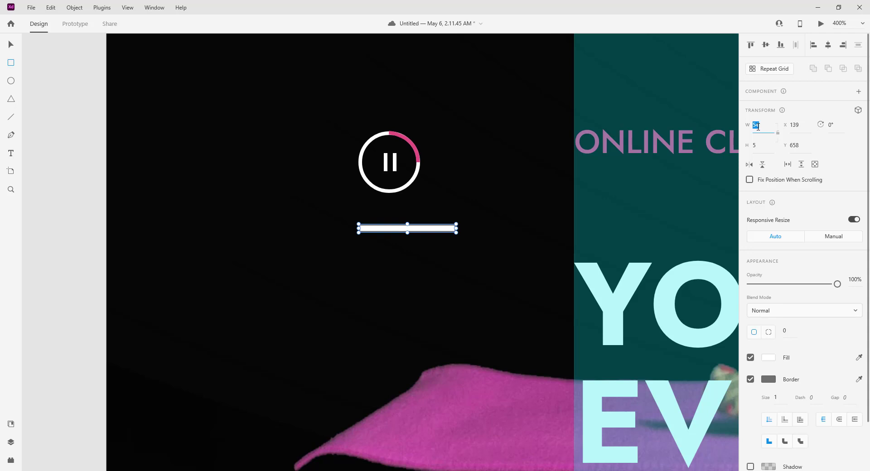
type("3")
key("Tab")
type("2")
key("Return")
left_click(750, 379)
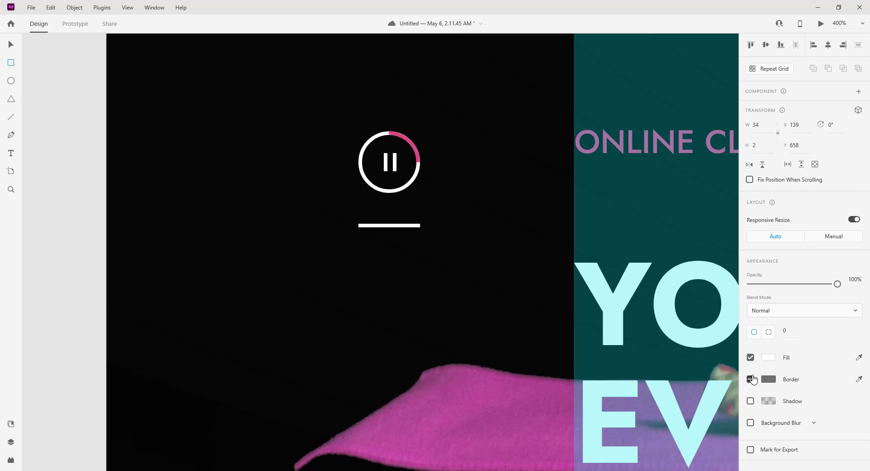
left_click(769, 358)
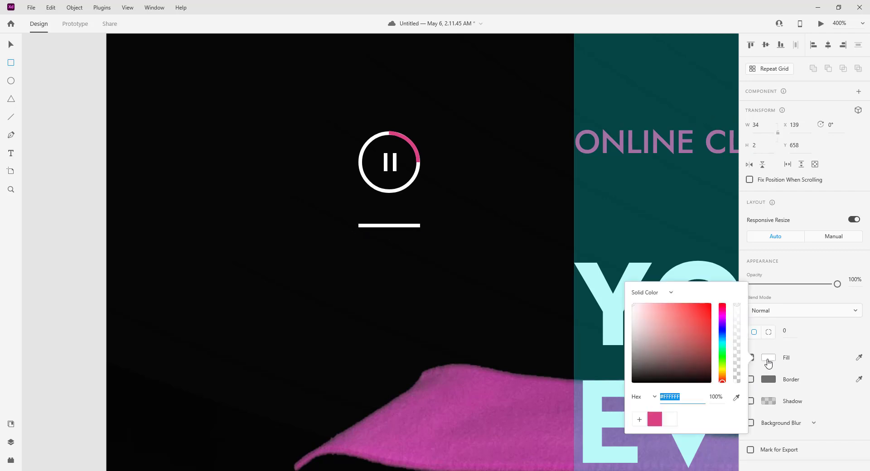
- Add the text 01 just above the white bar and set its font size to 11
left_click(11, 153)
left_click(362, 220)
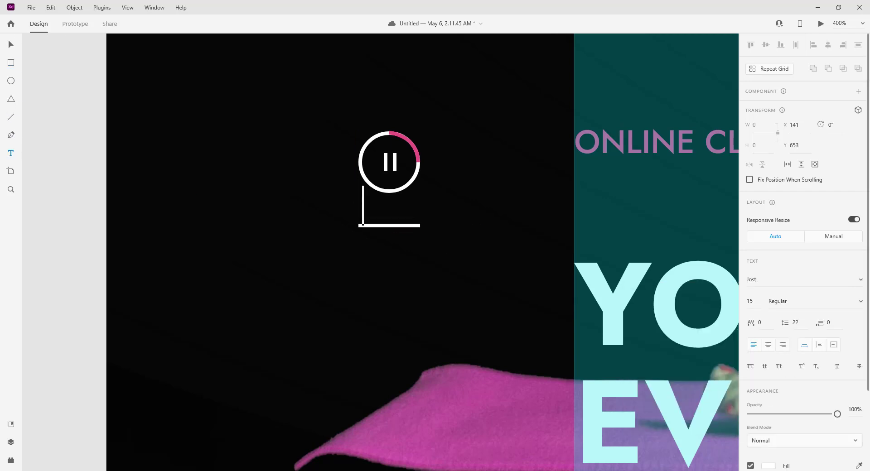
type("01")
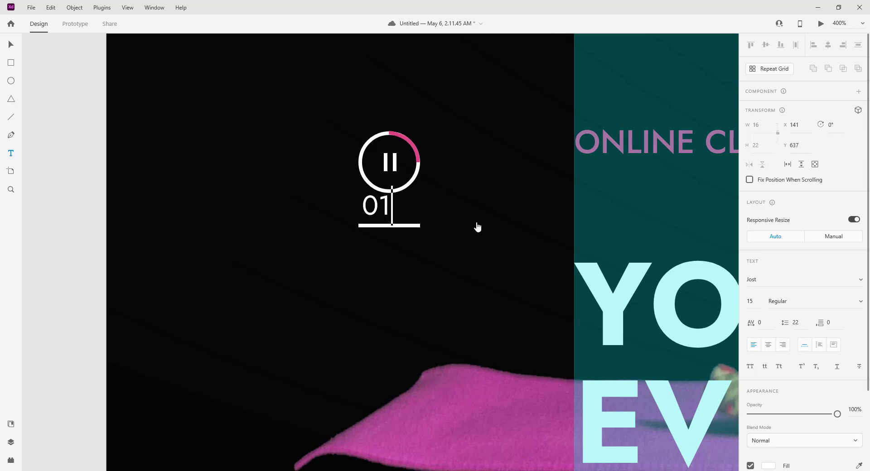
key("ctrl+a")
left_click(756, 301)
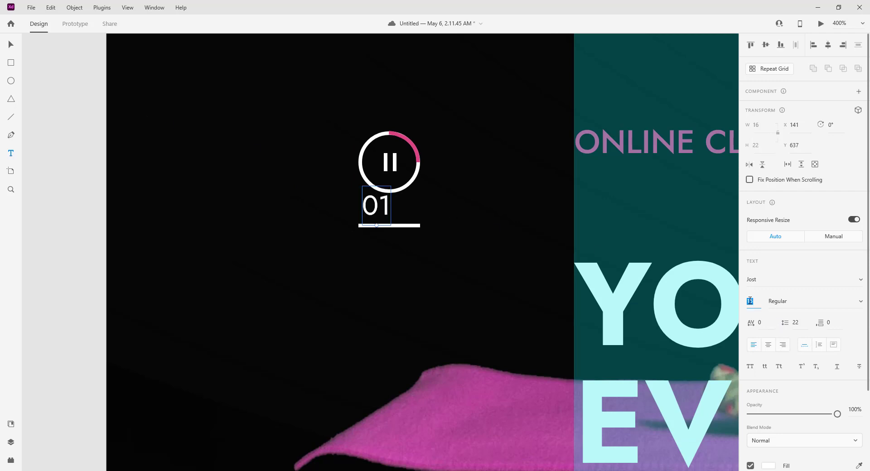
type("11")
key("Return")
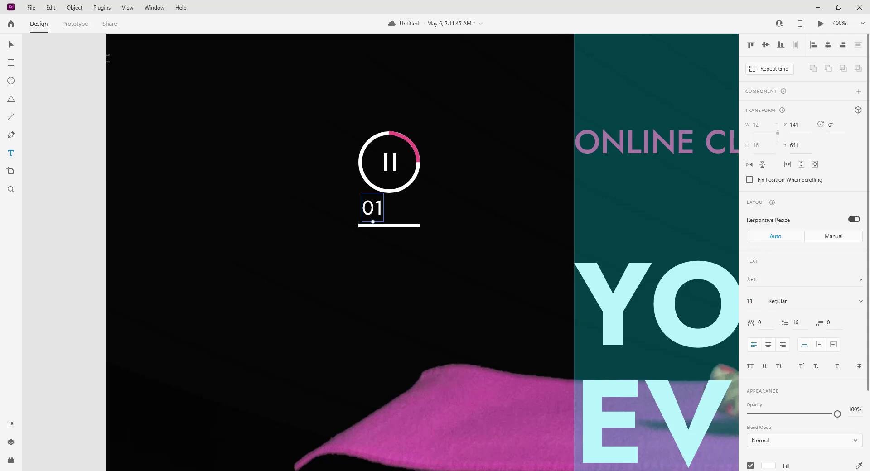
- Line the white bar up with the left edge of the 01 text, slightly lower, and group the two
left_click(12, 45)
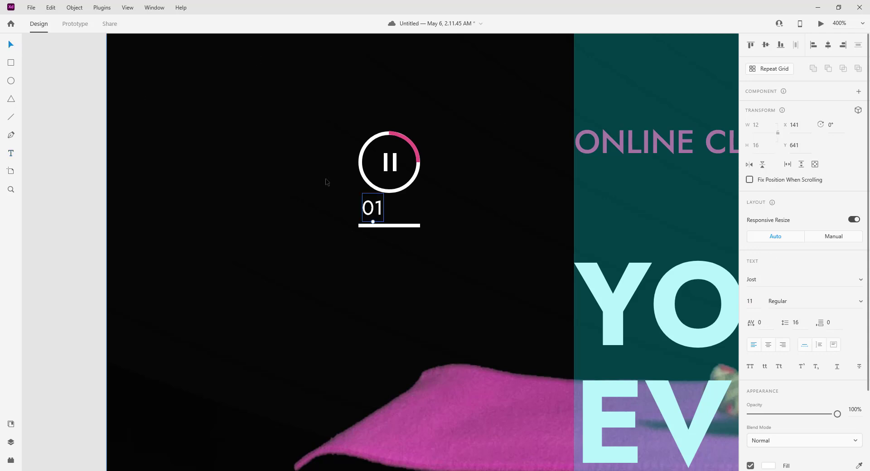
left_click_drag(390, 226, 393, 232)
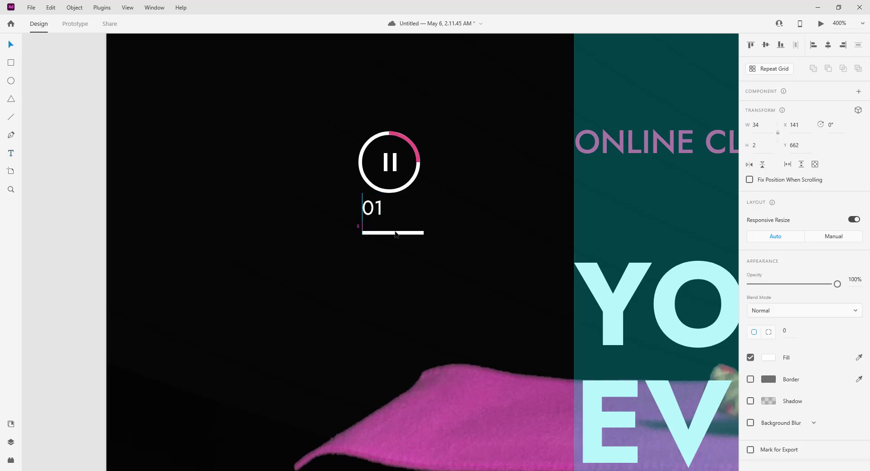
left_click(378, 214)
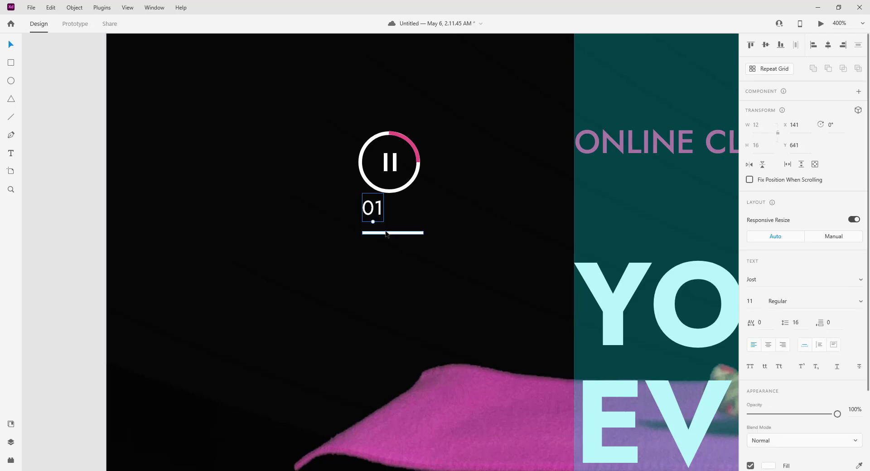
left_click(387, 234)
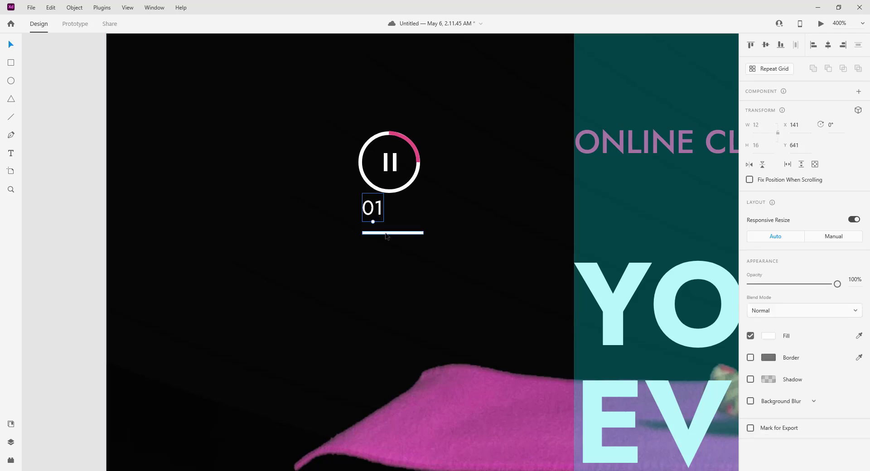
left_click(376, 212, "shift")
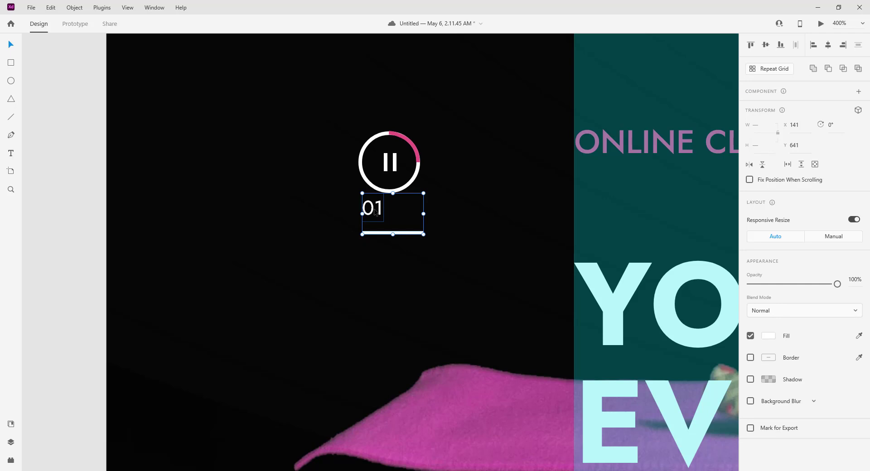
key("ctrl+g")
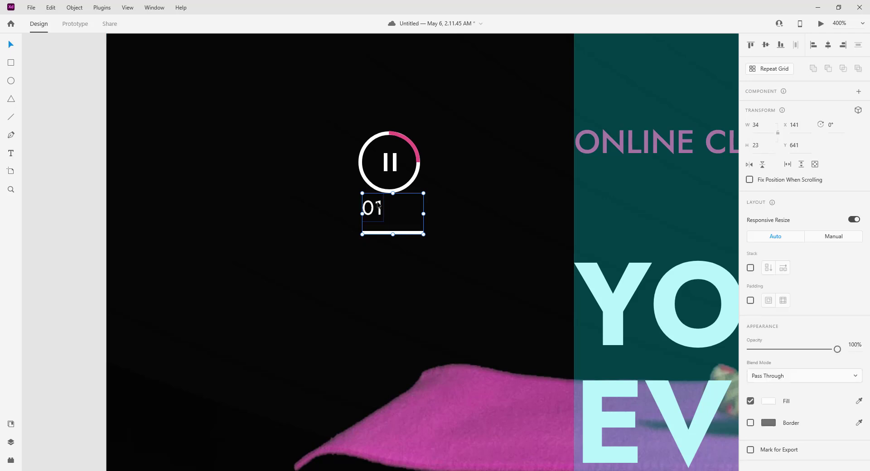
- Move the 01 group below the pause icon and repeat it downward as a Repeat Grid of four items with 28 px gaps
left_click_drag(379, 206, 386, 232)
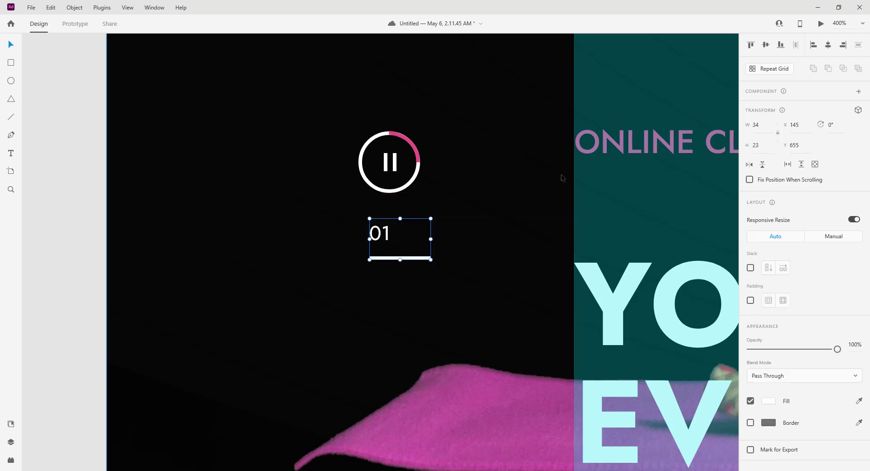
left_click(774, 70)
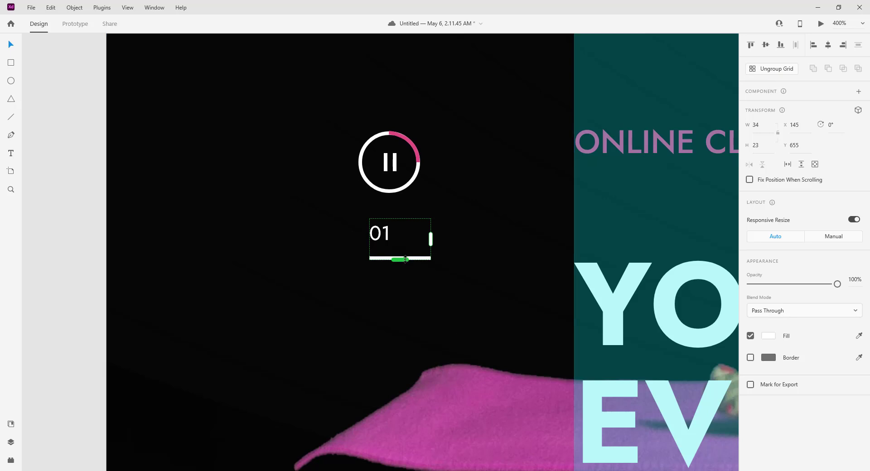
left_click_drag(405, 268, 377, 443)
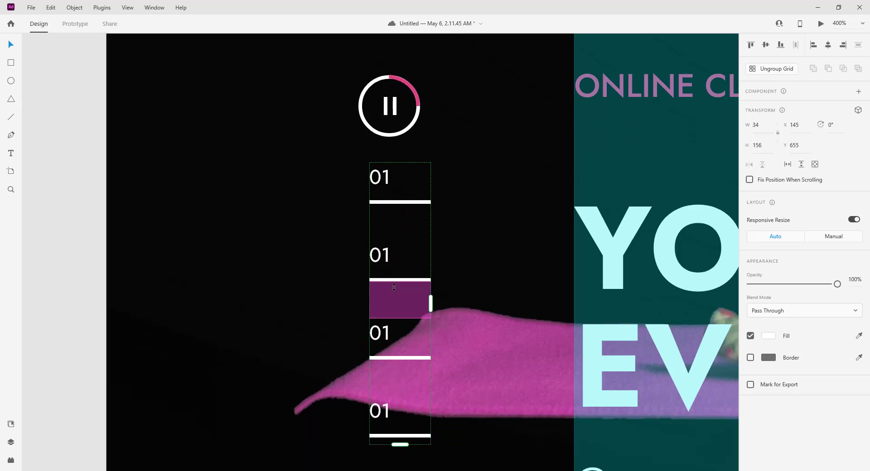
left_click_drag(394, 290, 390, 318)
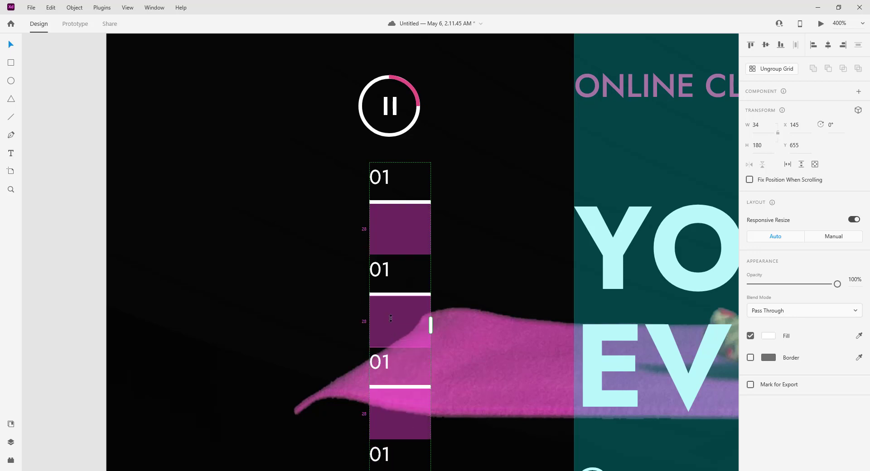
- Renumber the three repeated labels below 01 as 02, 03 and 04
double_click(382, 270)
double_click(383, 271)
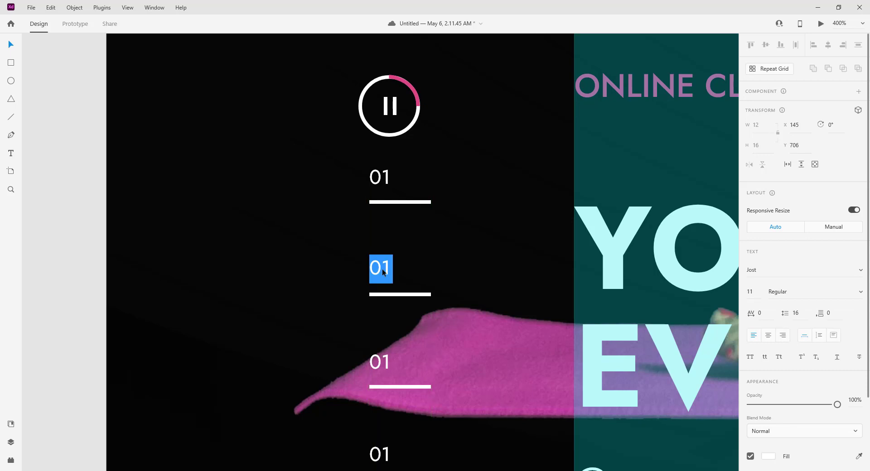
type("02")
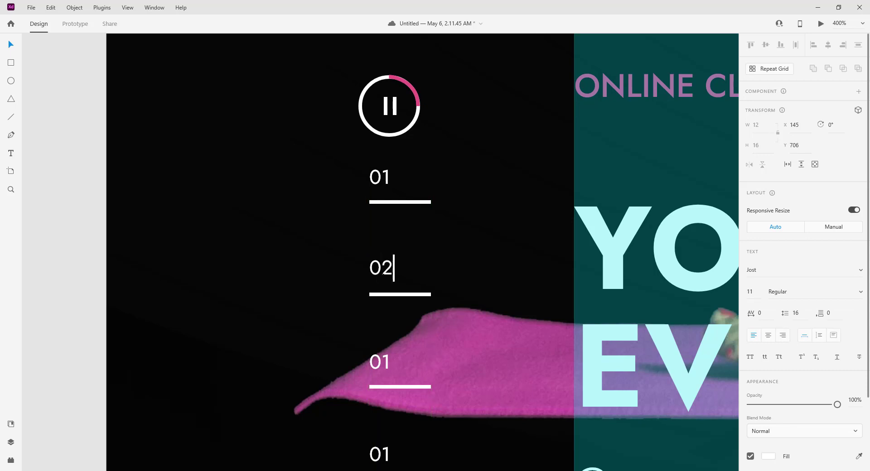
double_click(379, 365)
double_click(379, 364)
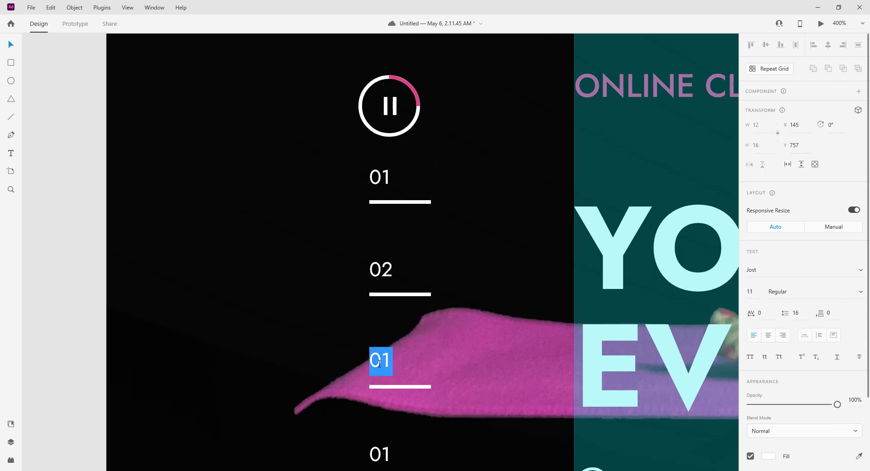
type("03")
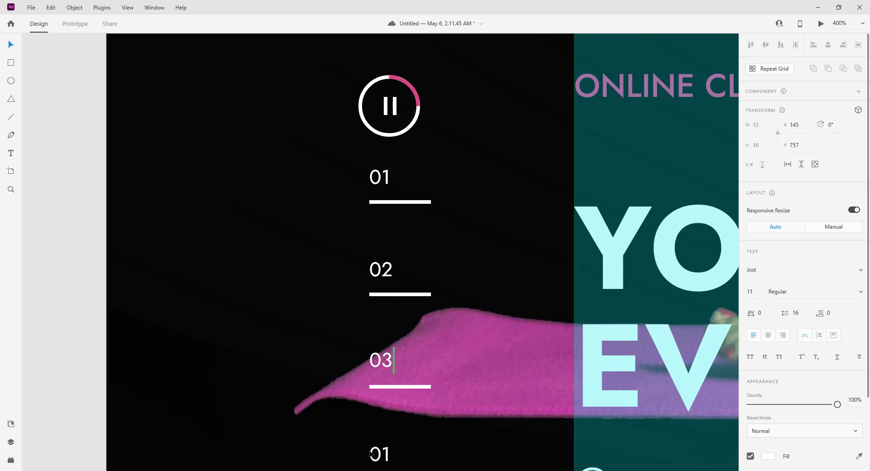
double_click(379, 455)
double_click(379, 455)
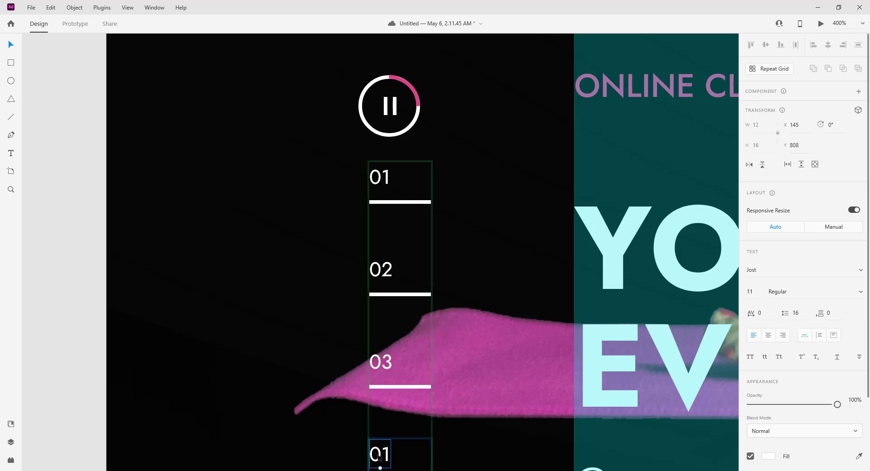
double_click(379, 455)
type("04")
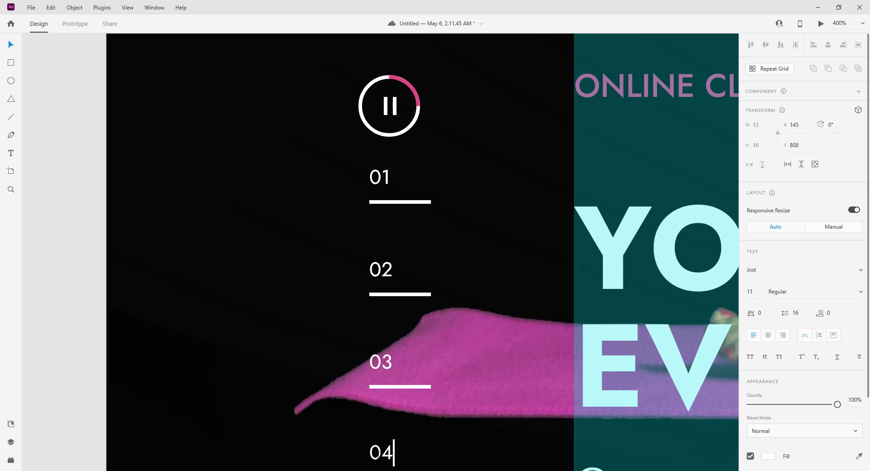
- Align the numbered grid to the left edge of the pause icon and group them
left_click(11, 44)
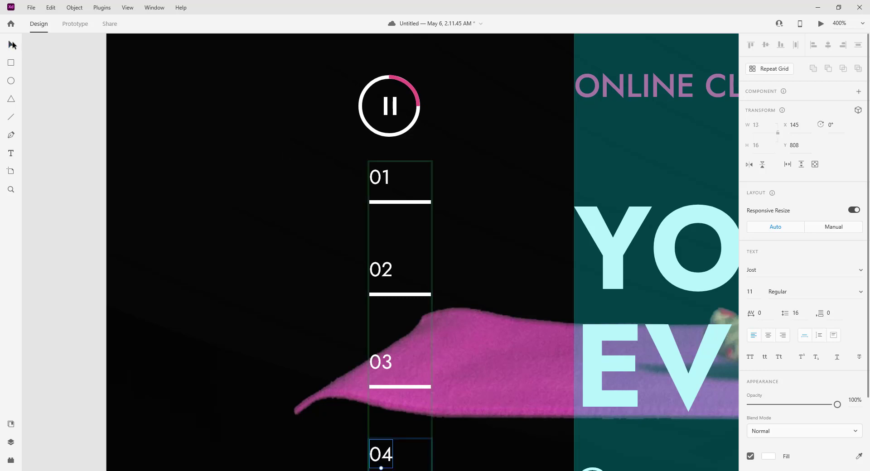
left_click(385, 136)
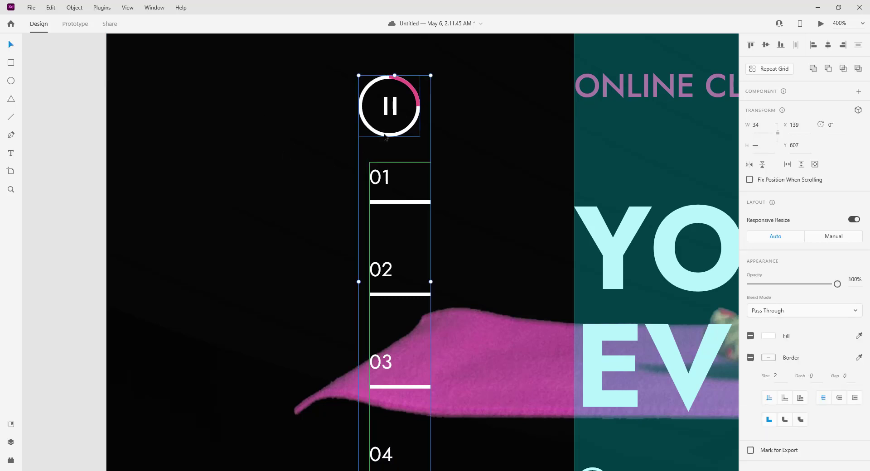
left_click(813, 45)
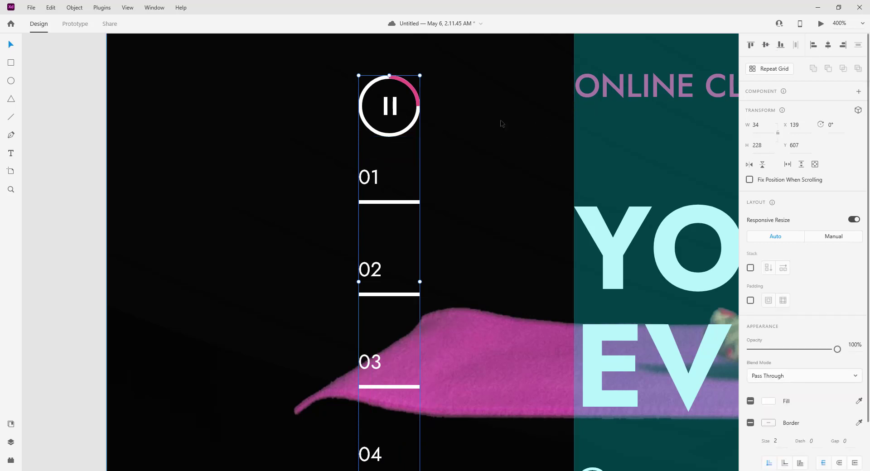
- Position the indicator group 70 px left of the first layout column, using a temporary 70 × 23 rectangle as spacer
left_click(11, 63)
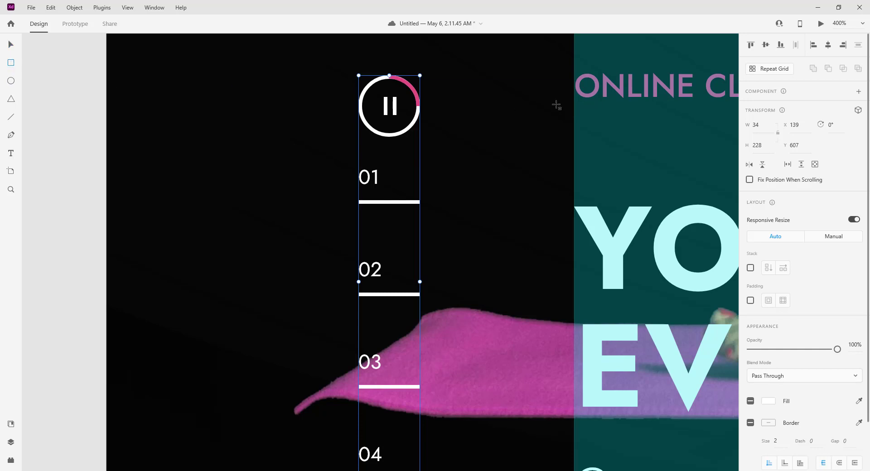
mouse_move(573, 101)
left_mouse_down()
mouse_move(415, 139)
mouse_move(447, 142)
left_mouse_up()
left_click(11, 44)
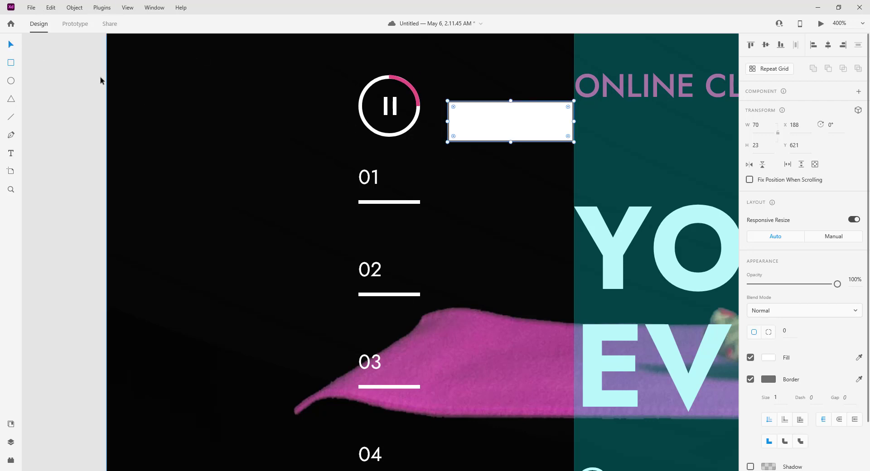
left_click_drag(415, 94, 440, 98)
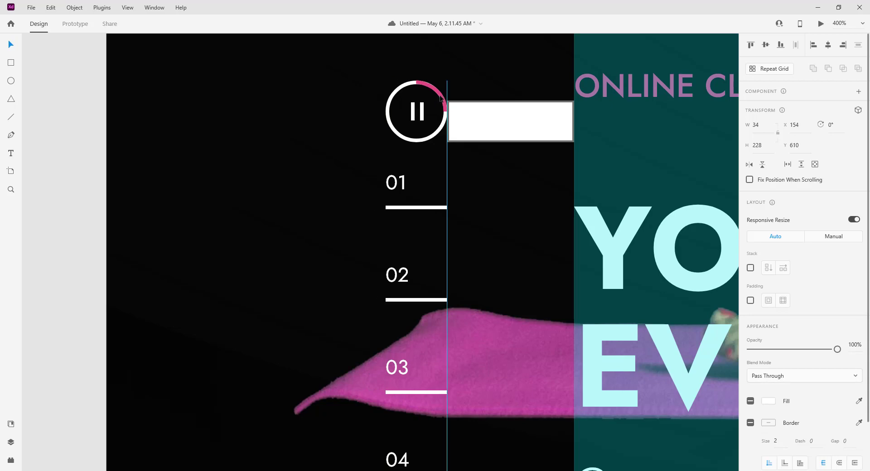
left_click(500, 120)
key("Delete")
- Examine the slide indicators' placement against the whole hero section with the layout grid hidden and shown
key("ctrl+minus")
key("ctrl+minus")
key("ctrl+minus")
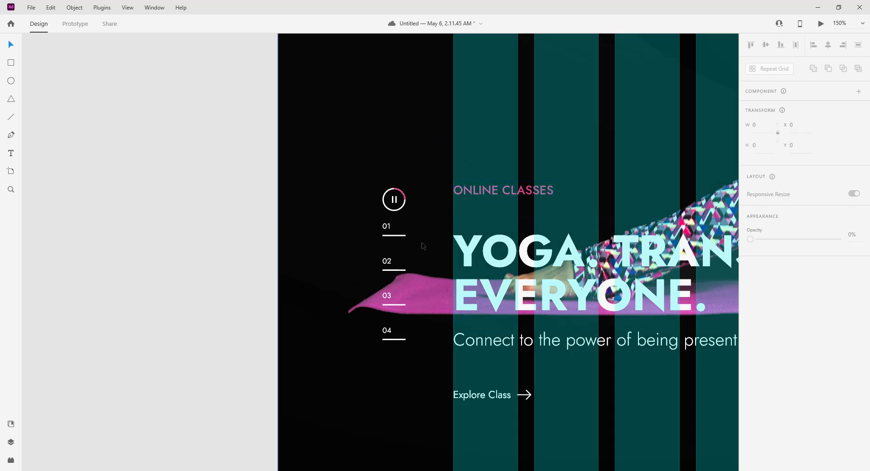
key("ctrl+minus")
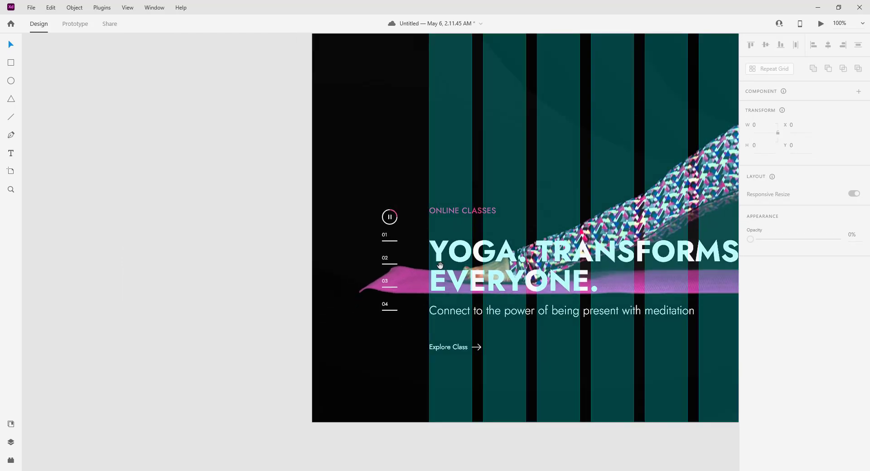
left_click_drag(442, 267, 266, 267)
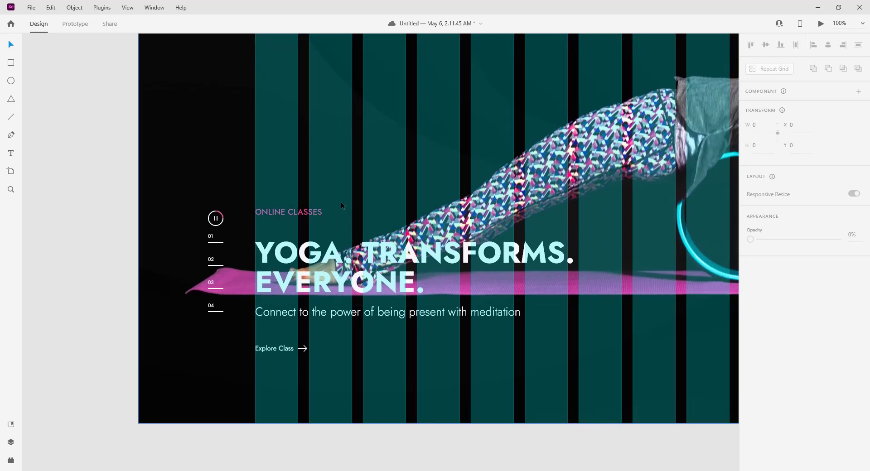
key("ctrl+shift+apostrophe")
key("ctrl+minus")
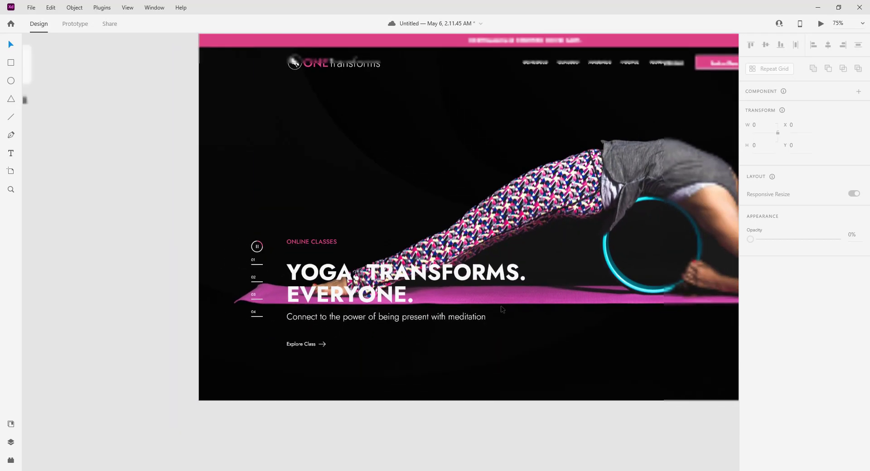
key("ctrl+shift+apostrophe")
scroll(497, 252, "right", 3)
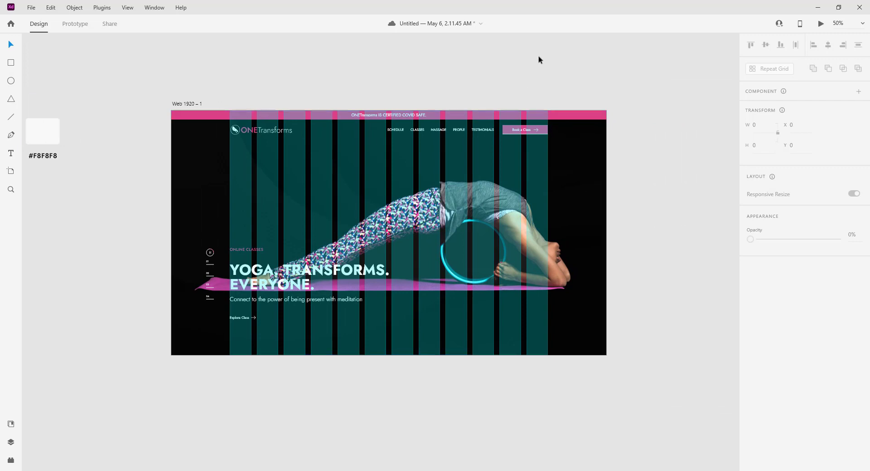
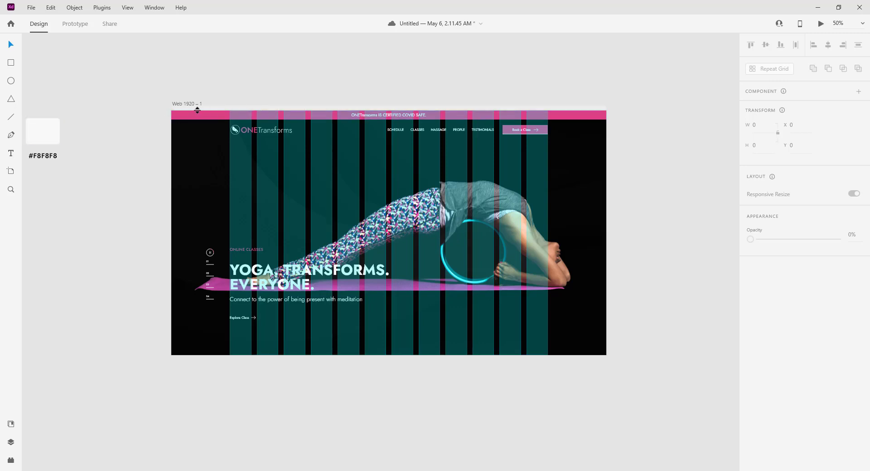
- Rename the Web 1920 – 1 artboard as HOME DESKTOP
left_click(191, 130)
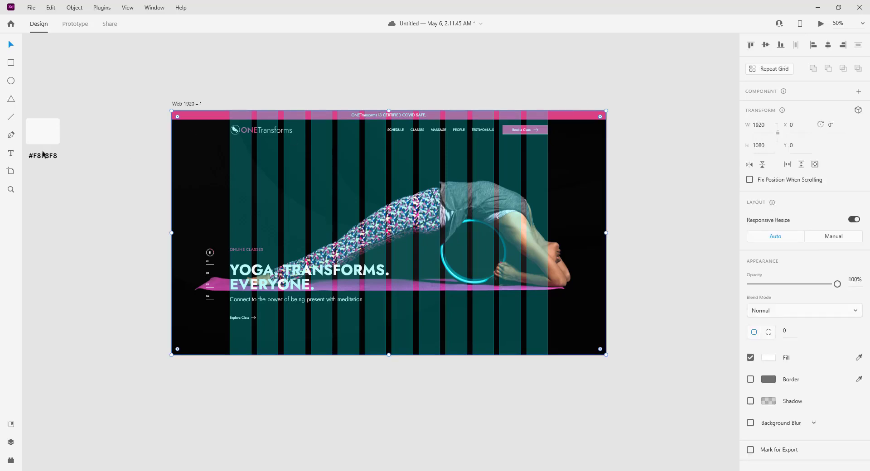
left_click(11, 442)
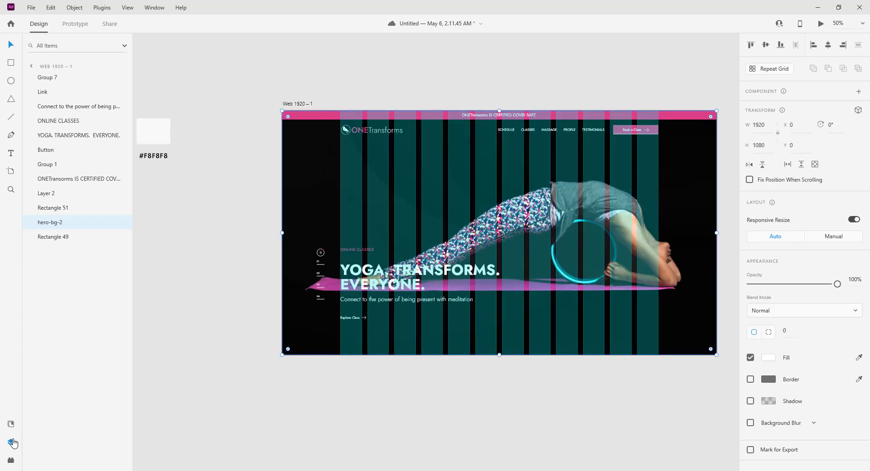
left_click(32, 66)
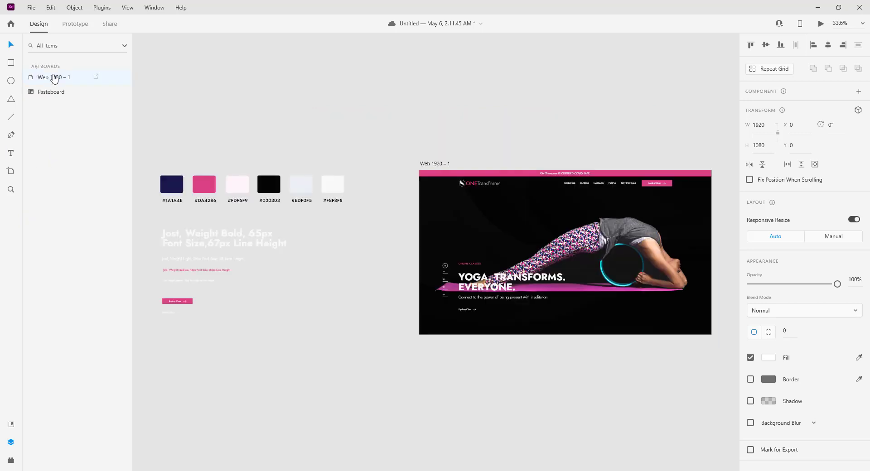
left_click(53, 77)
right_click(55, 80)
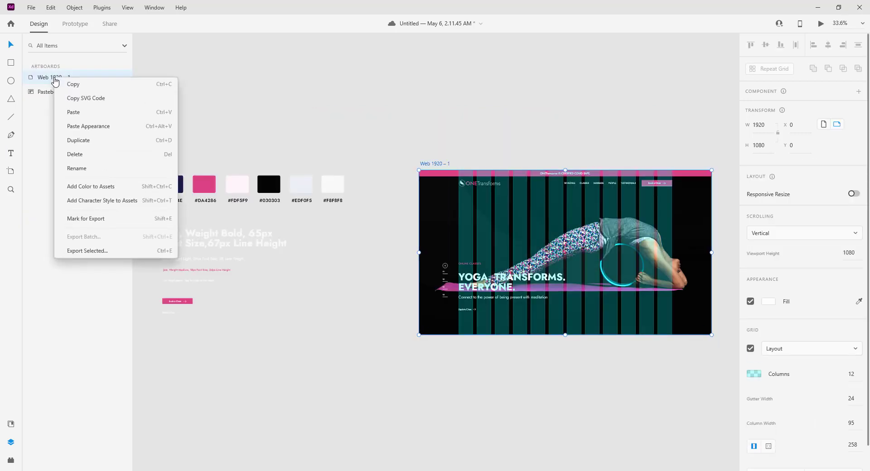
left_click(76, 168)
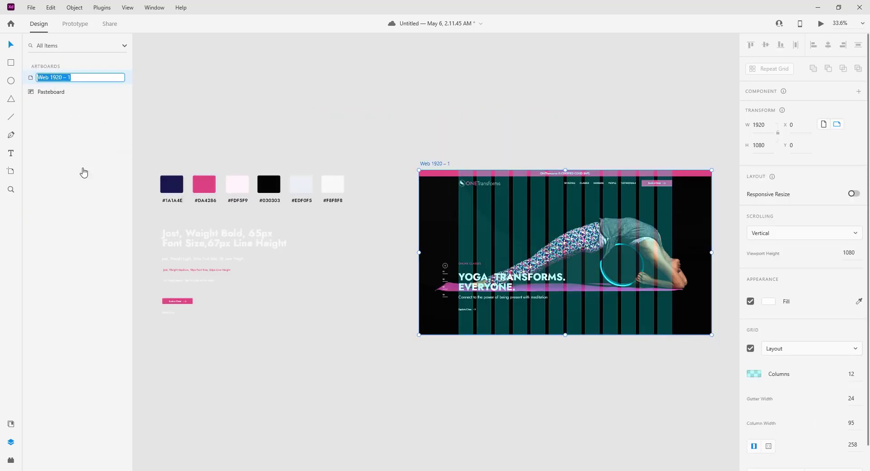
type("h")
key("Return")
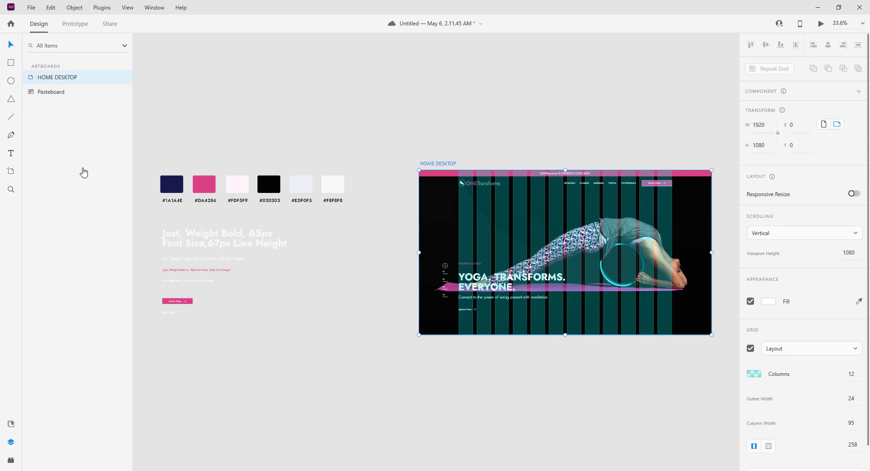
- Duplicate the HOME DESKTOP artboard and rename the copy as HOME TABLET
right_click(56, 78)
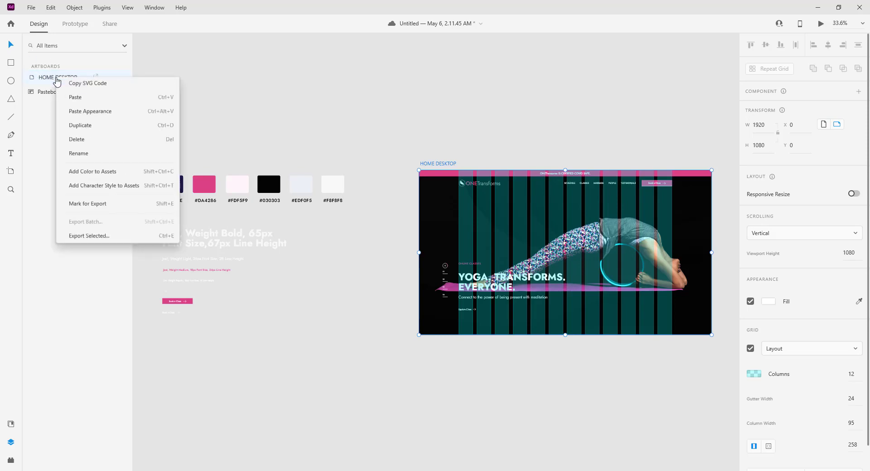
left_click(97, 140)
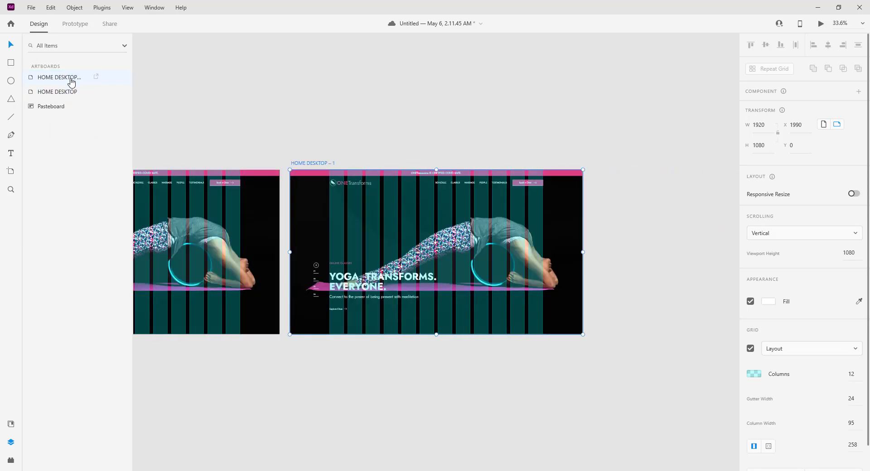
double_click(70, 78)
left_click_drag(55, 77, 121, 88)
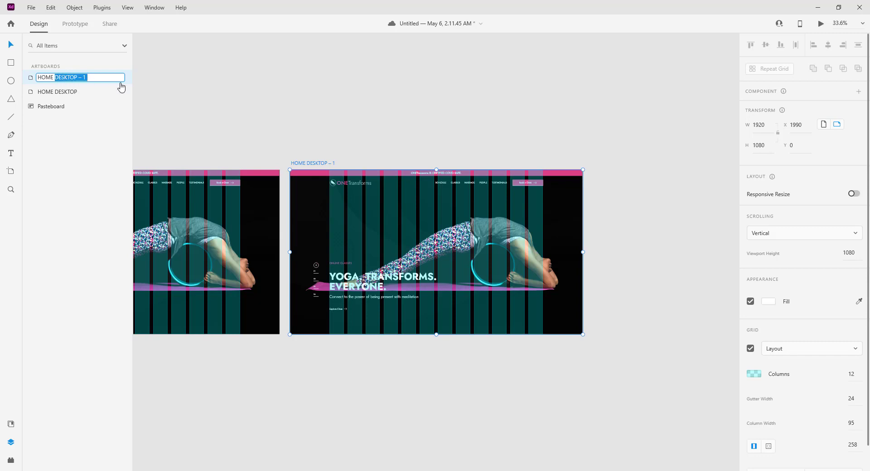
type("TABLET")
key("Return")
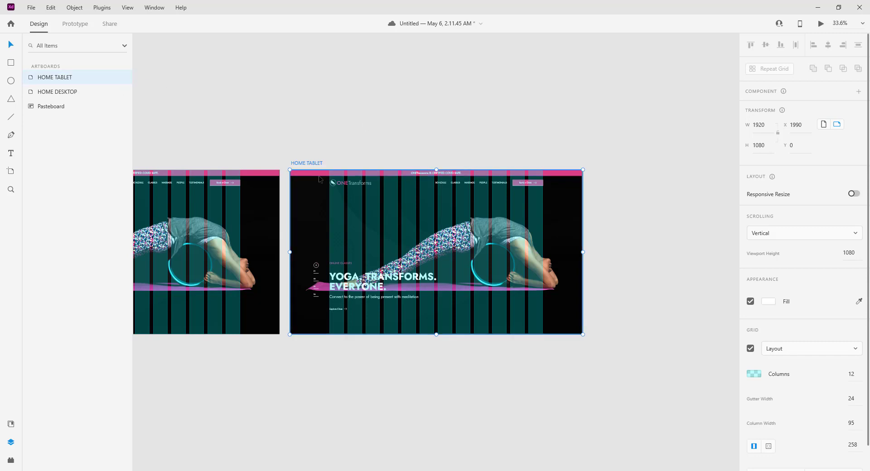
- Set the HOME TABLET artboard's width to 768
left_click(763, 125)
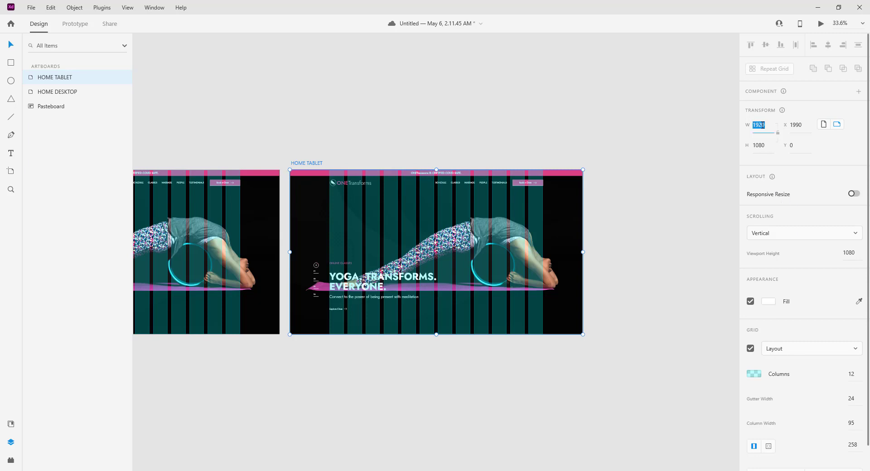
type("768")
key("Return")
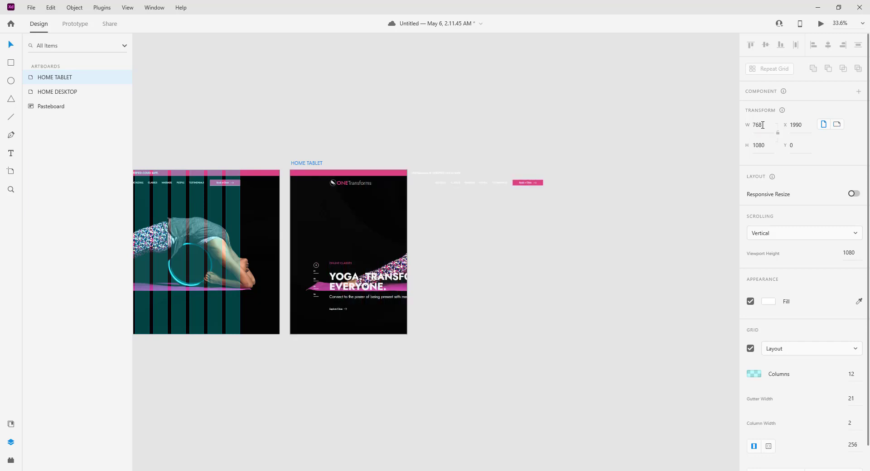
- Bring the content that overflows the narrowed artboard, including the banner text, navigation and button, back inside HOME TABLET
left_click(505, 184)
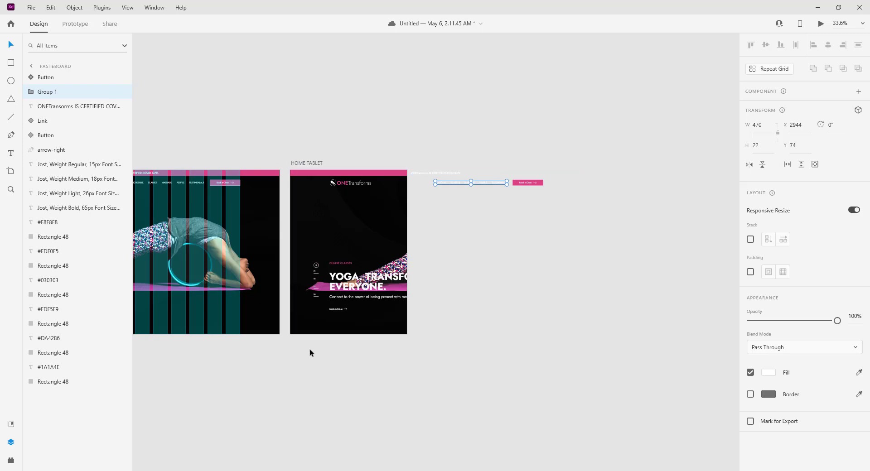
left_click_drag(310, 353, 406, 250)
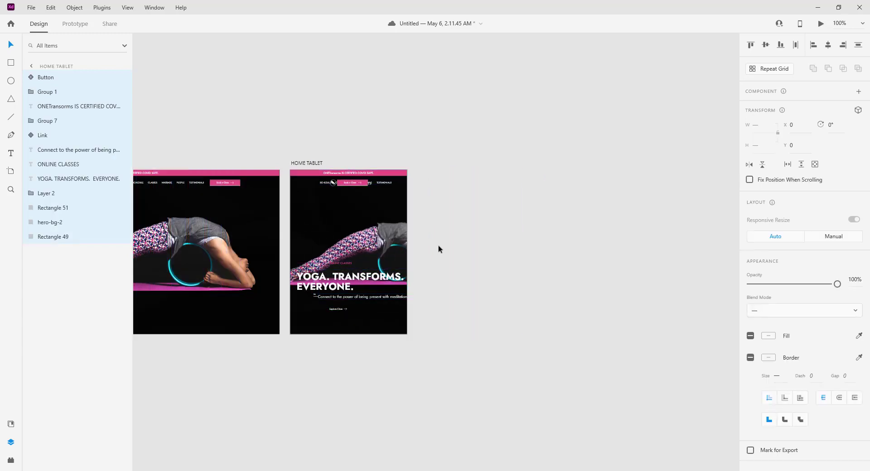
key("ctrl+1")
key("ctrl+plus")
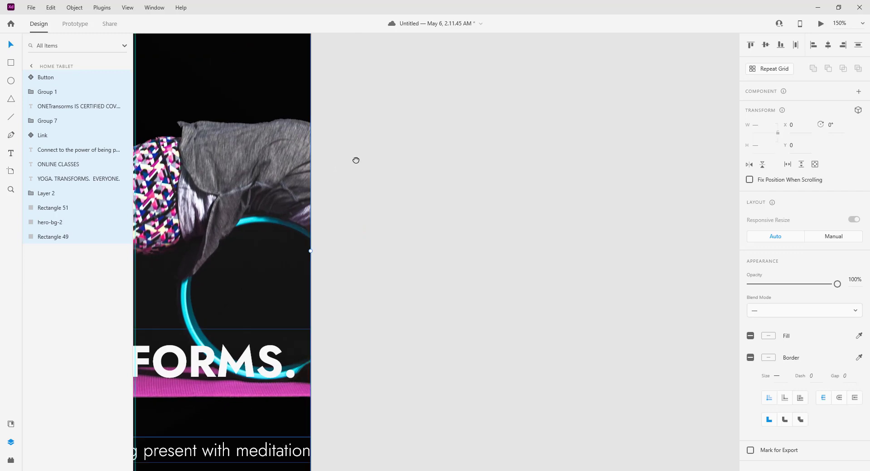
scroll(355, 161, "left", 10)
scroll(559, 115, "up", 6)
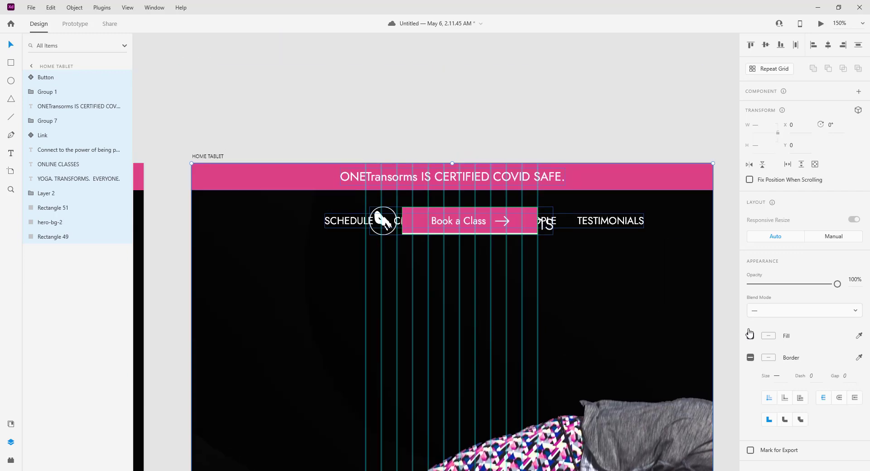
- Turn off the layout grid on the HOME TABLET artboard
left_click(714, 155)
left_click(699, 221)
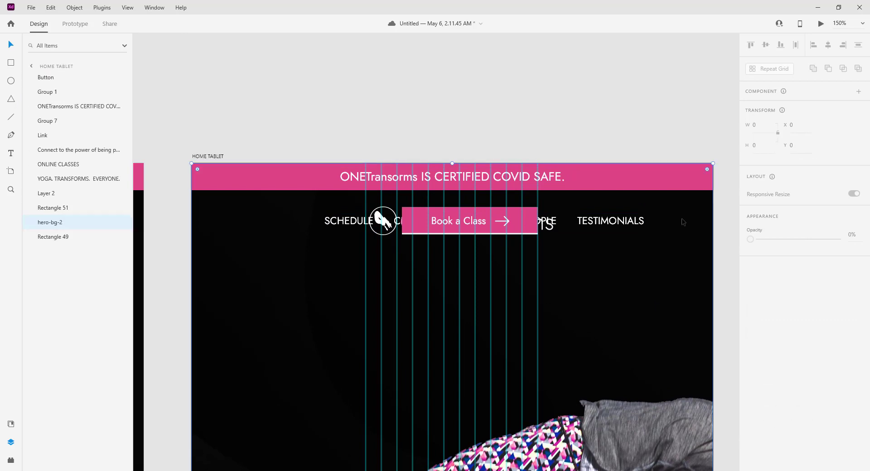
left_click(32, 68)
key("ctrl+0")
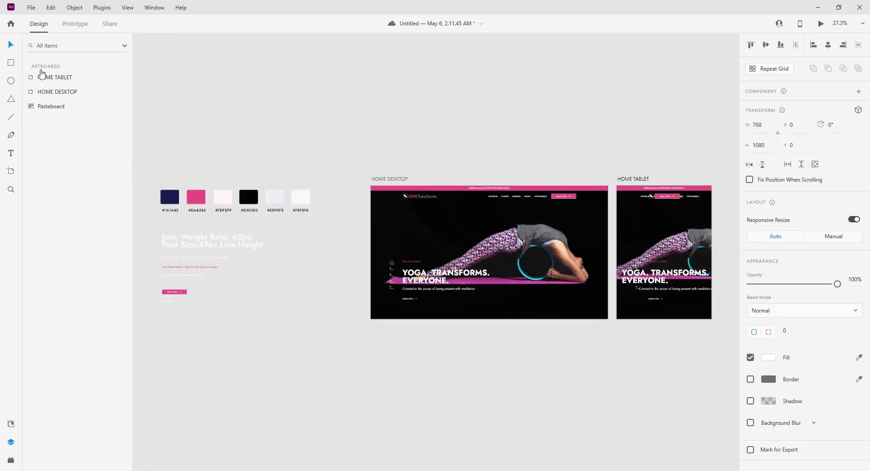
left_click(54, 78)
left_click(750, 349)
left_click(750, 348)
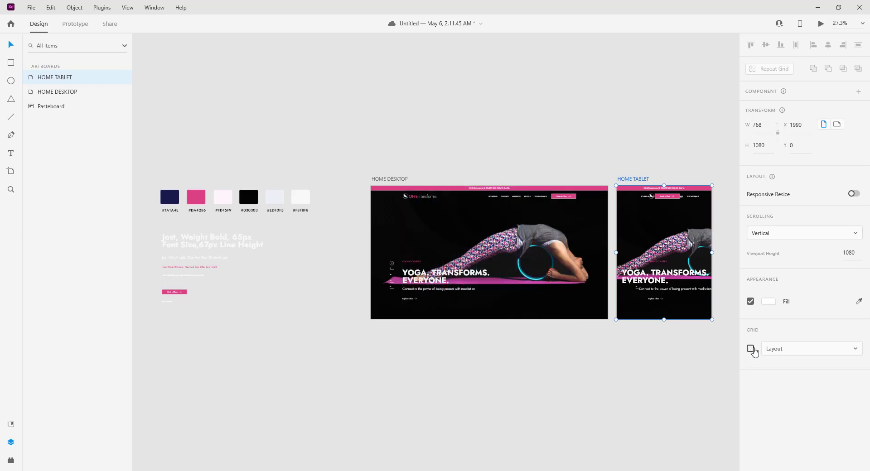
- Add two vertical guides to HOME TABLET as side margins, each about 51 px in from the artboard's edges
left_click_drag(696, 323, 409, 316)
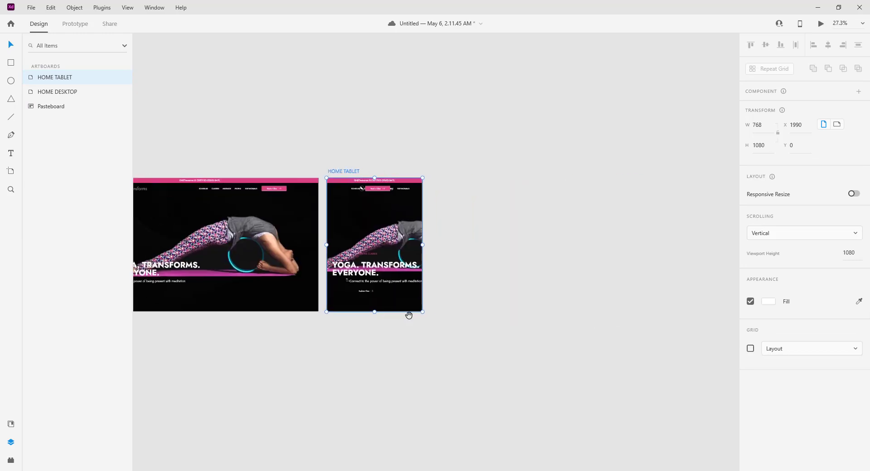
key("ctrl+equal")
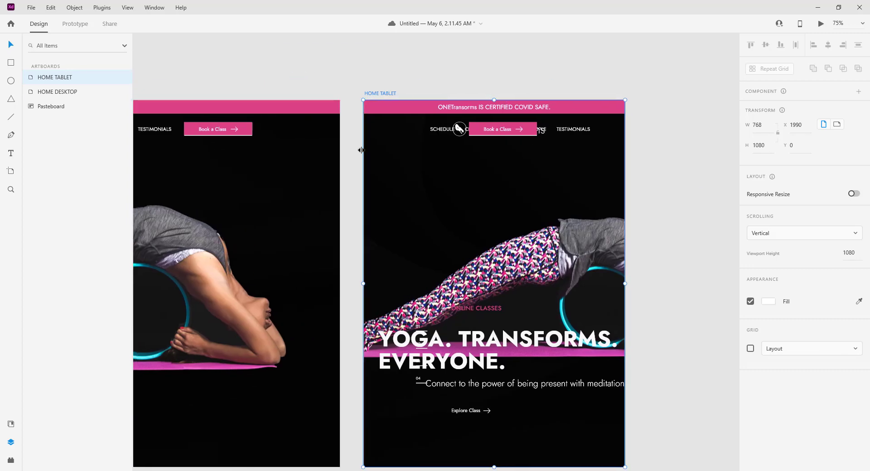
left_click_drag(359, 159, 607, 166)
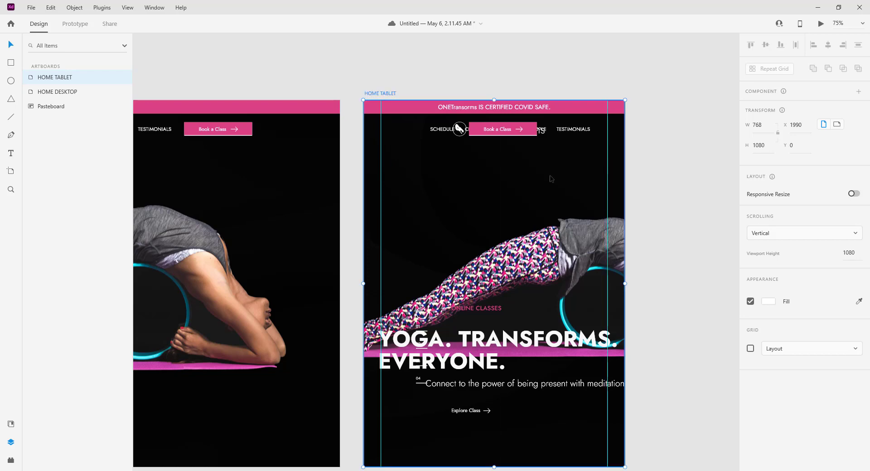
- Delete the navigation links and the Book a Class button from the tablet header
left_click(455, 130)
left_click_drag(443, 132, 444, 166)
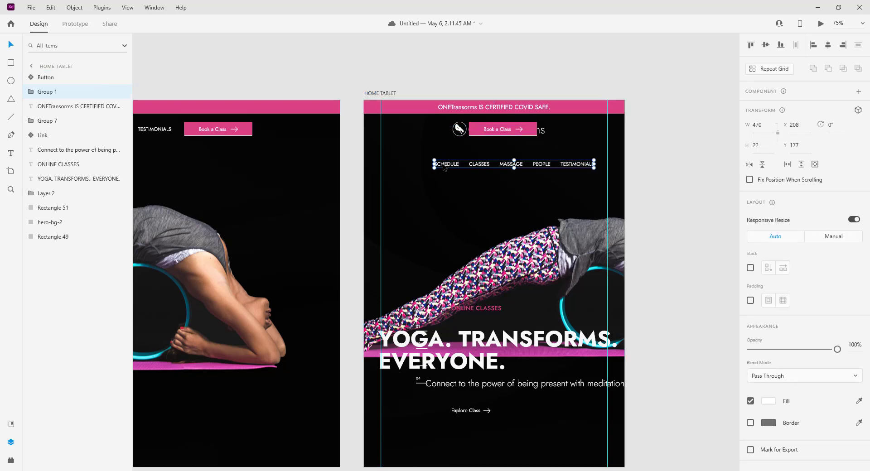
key("Delete")
left_click(508, 132)
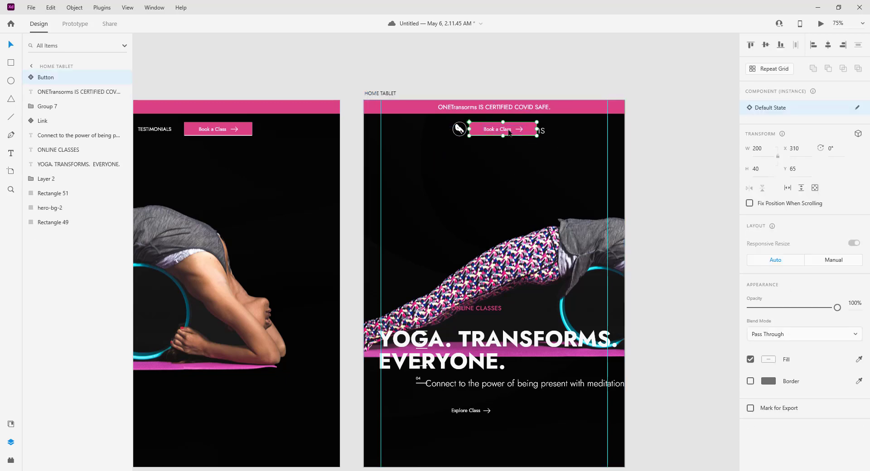
key("Delete")
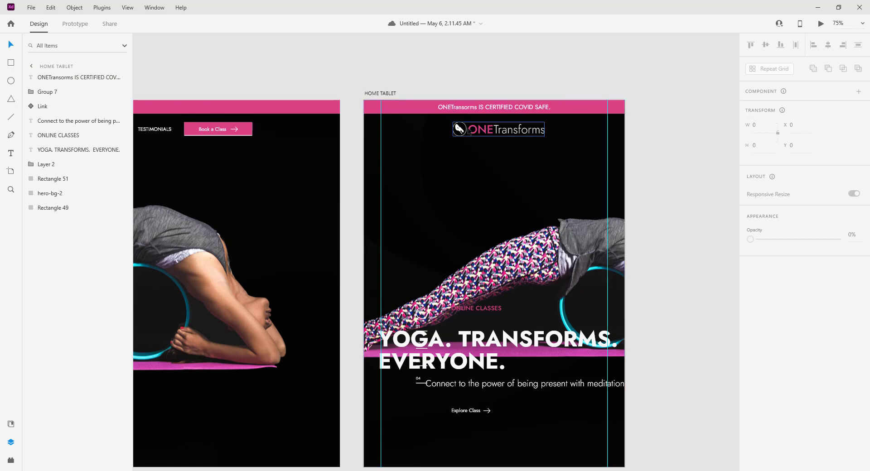
- Move the ONETransforms logo over to the left margin guide in the tablet header
left_click(485, 131)
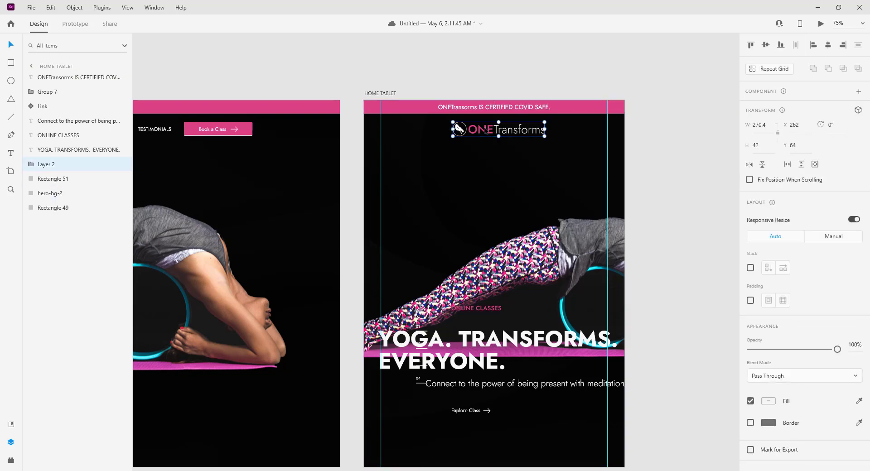
left_click_drag(485, 132, 419, 132)
key("Left")
key("Left")
key("Left")
key("Left")
key("Left")
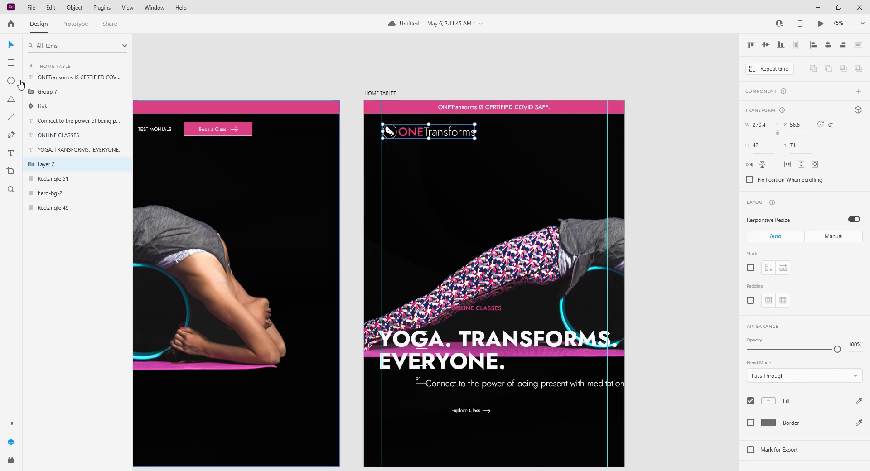
- Draw a small rectangle near the right margin guide in the tablet header and size it to 32 × 4
left_click(11, 62)
left_click_drag(609, 129, 589, 124)
left_click(755, 123)
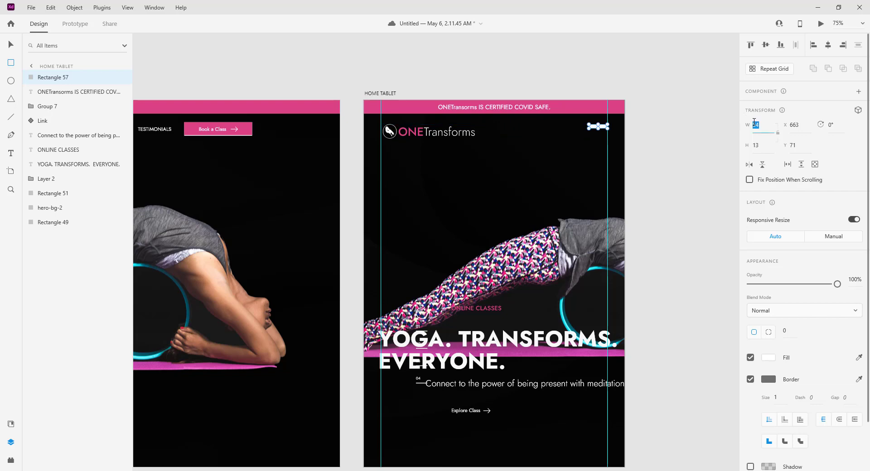
type("32")
key("Return")
left_click(756, 144)
type("2")
key("Return")
left_click(756, 144)
type("4")
key("Return")
- Remove the bar's border and, with it placed against the right margin guide, duplicate it into three stacked bars
key("ctrl+equal")
key("ctrl+equal")
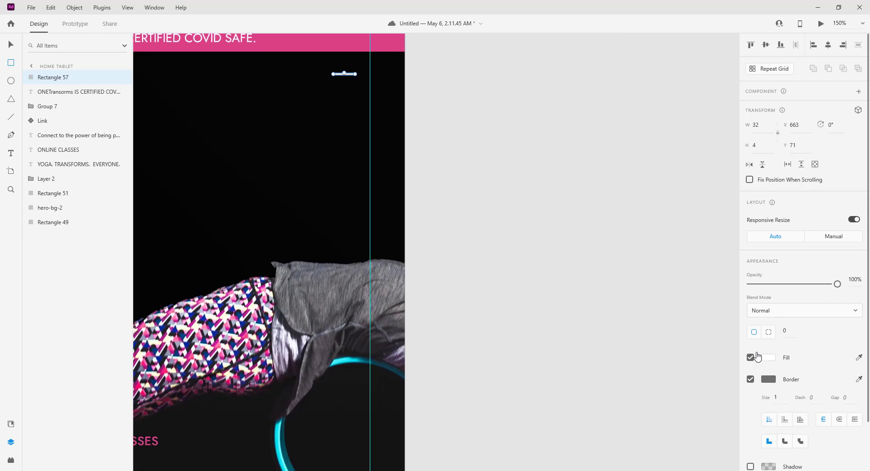
left_click(750, 379)
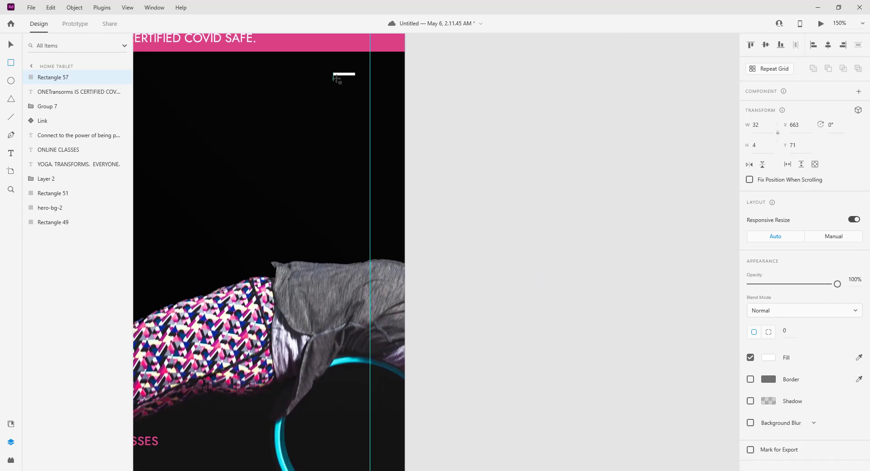
left_click(9, 45)
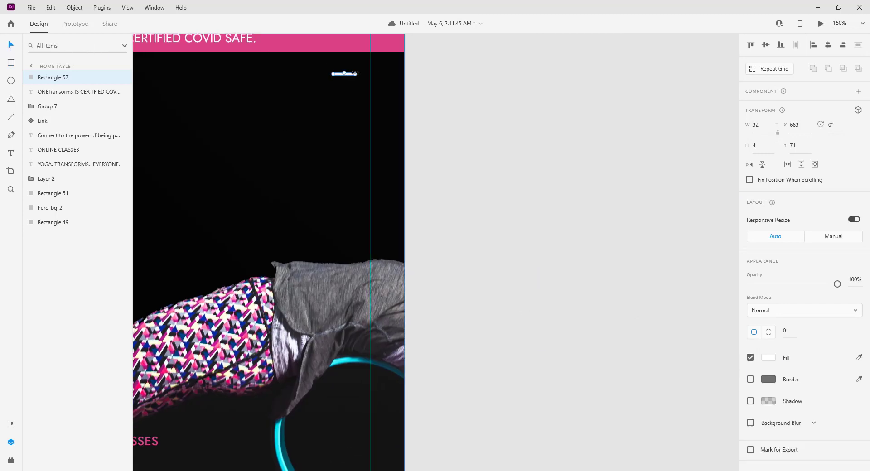
mouse_move(352, 74)
left_mouse_down()
mouse_move(363, 64)
mouse_move(366, 73)
left_mouse_up()
key("ctrl+d")
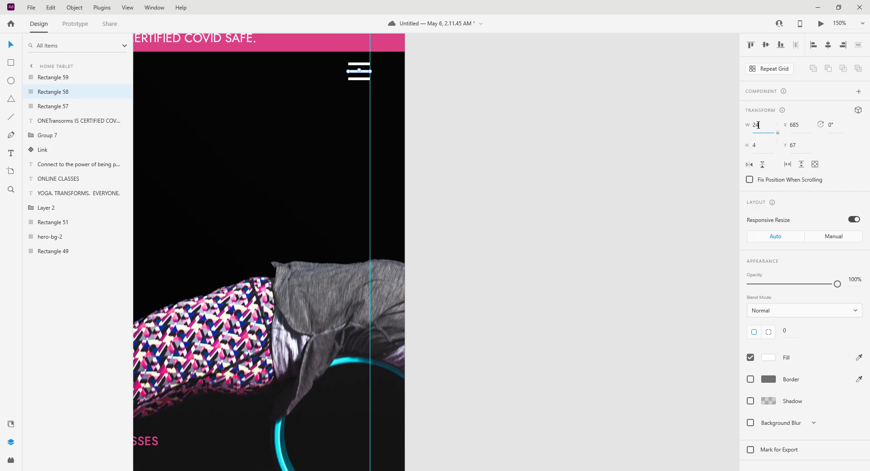
- Set the middle bar's width to 24 and align its right end with the right margin guide
left_click(758, 125)
type("24")
key("Return")
left_click_drag(361, 74, 364, 73)
scroll(366, 73, "up", 1)
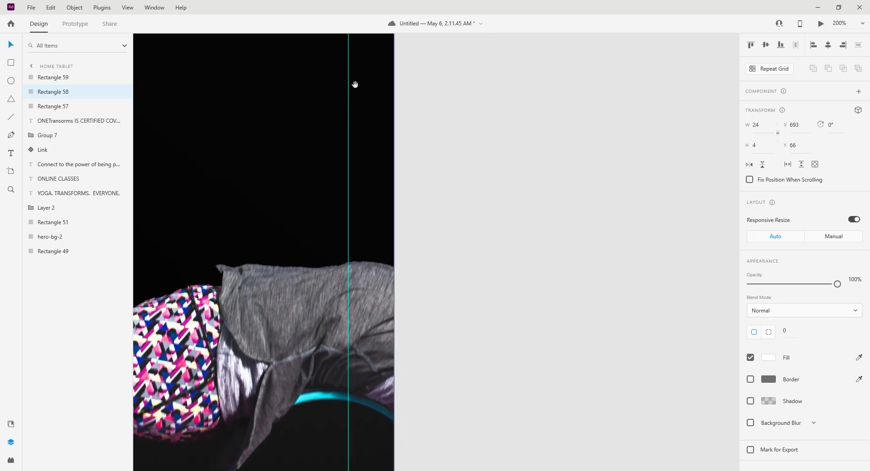
- Group the three bars into a single menu icon
left_click_drag(353, 84, 396, 285)
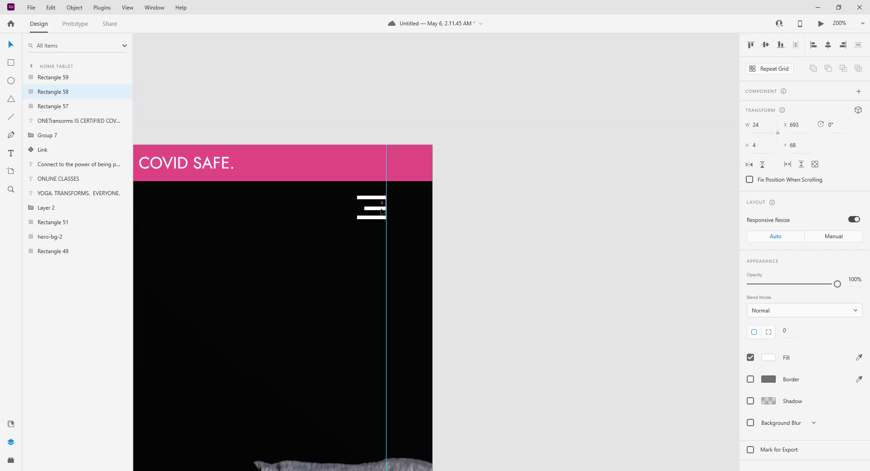
key("Tab")
left_click(381, 209, "shift")
left_click(379, 217, "shift")
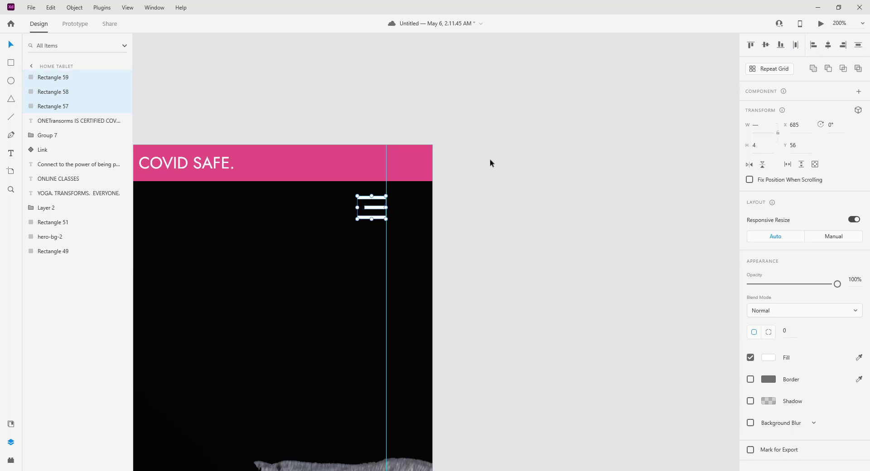
key("ctrl+g")
- Scale the tablet logo down to about 238 × 37 against the left guide and centre it vertically with the menu icon
key("ctrl+minus")
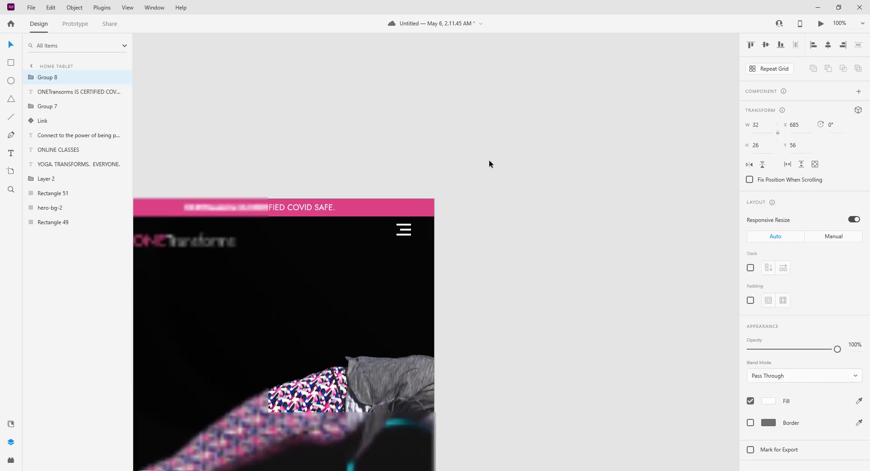
scroll(490, 162, "down", 3)
scroll(489, 161, "left", 5)
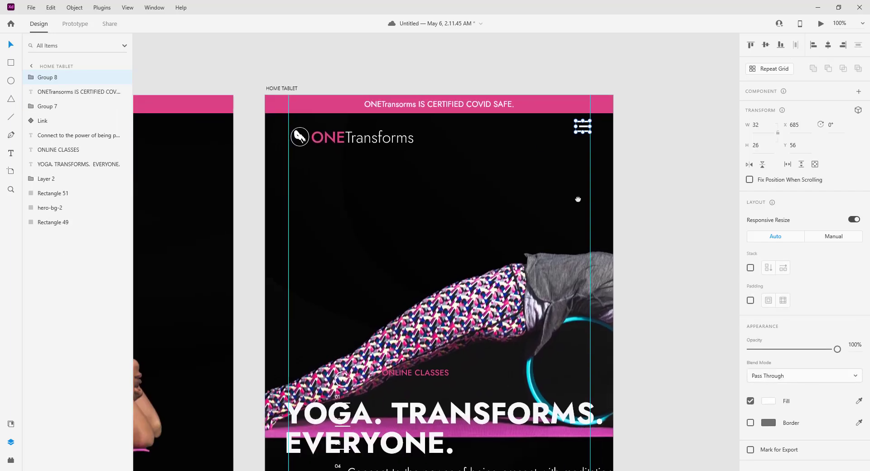
left_click(327, 139)
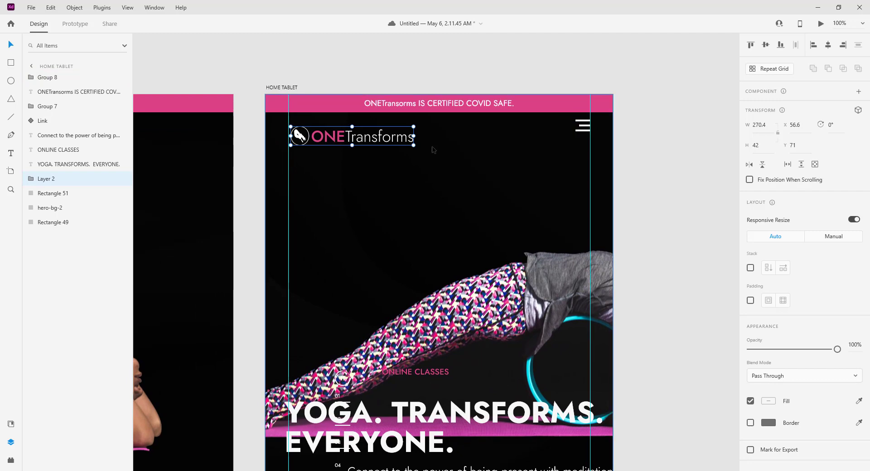
left_click_drag(413, 145, 372, 135)
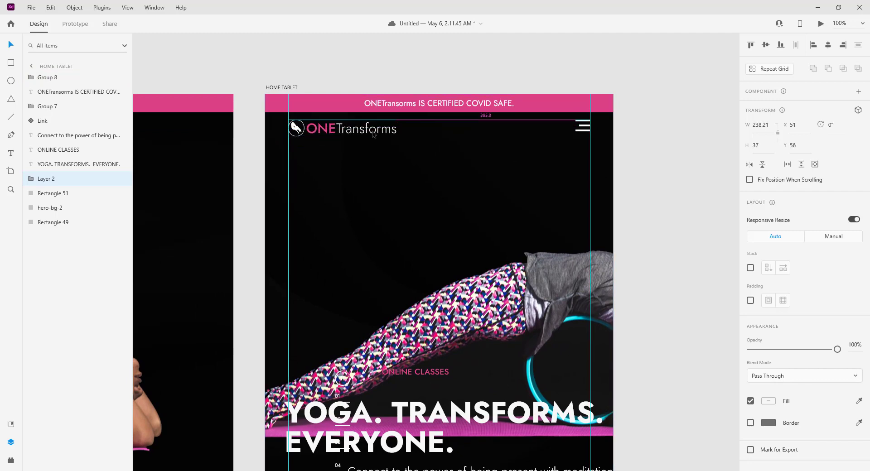
left_click(583, 128, "shift")
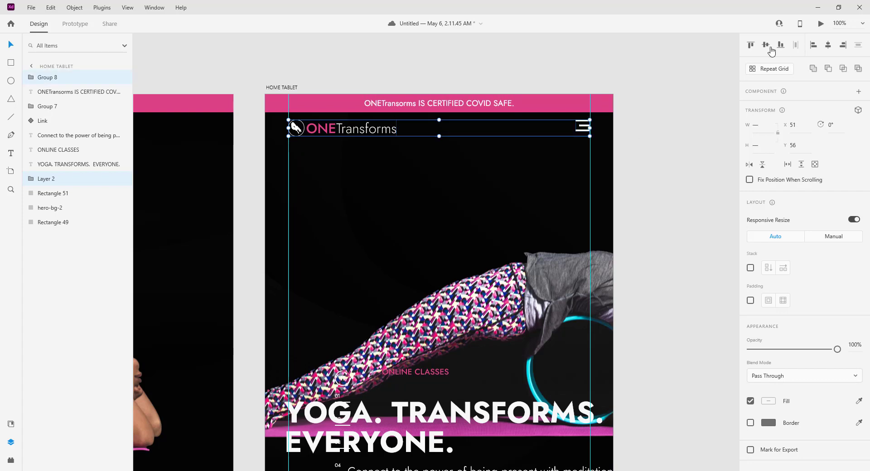
left_click(678, 108)
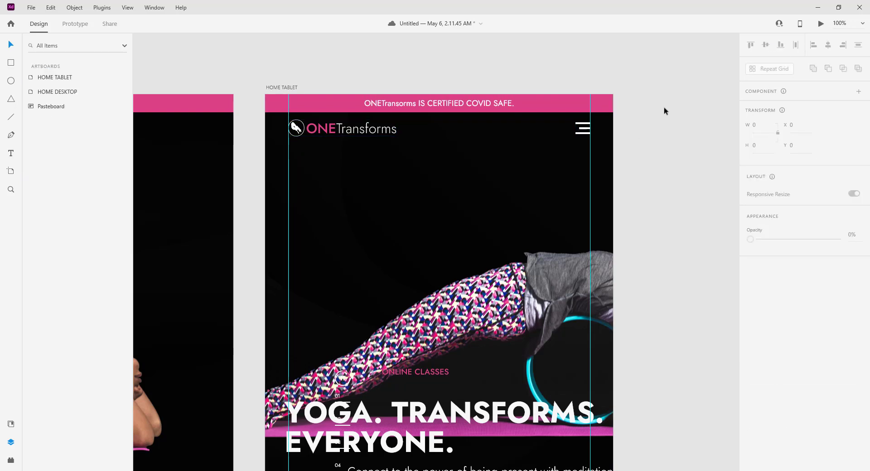
- Delete the pink COVID SAFE announcement bar and its text from the HOME TABLET artboard
left_click(483, 107)
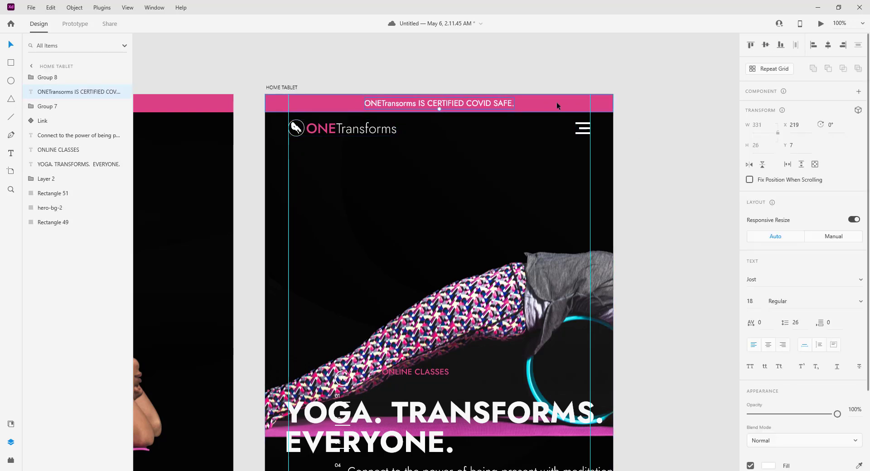
left_click(542, 101)
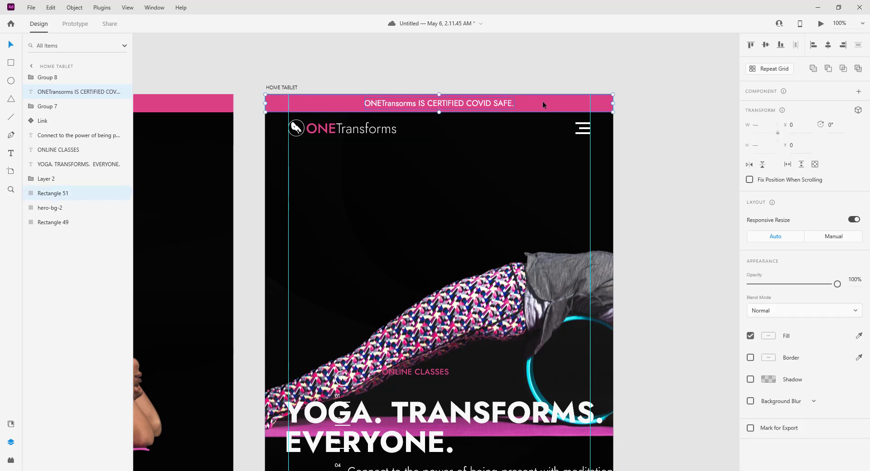
key("Delete")
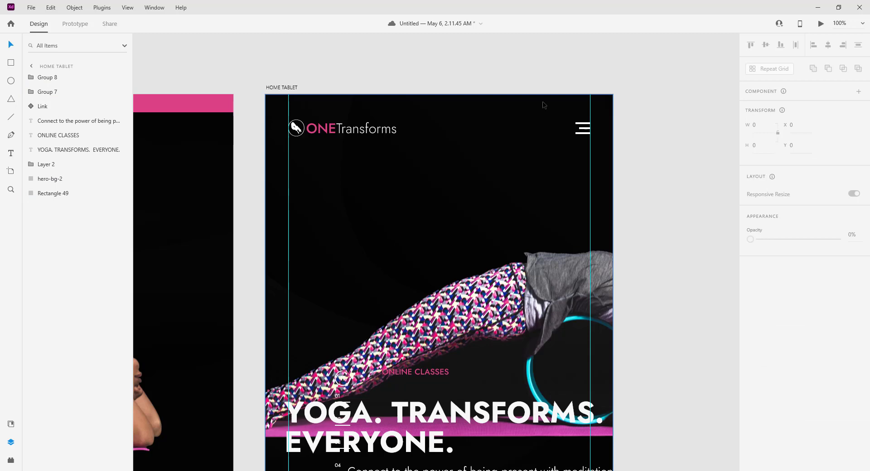
- Move the tablet logo and menu icon up together so that their top sits at Y 26
left_click(384, 132)
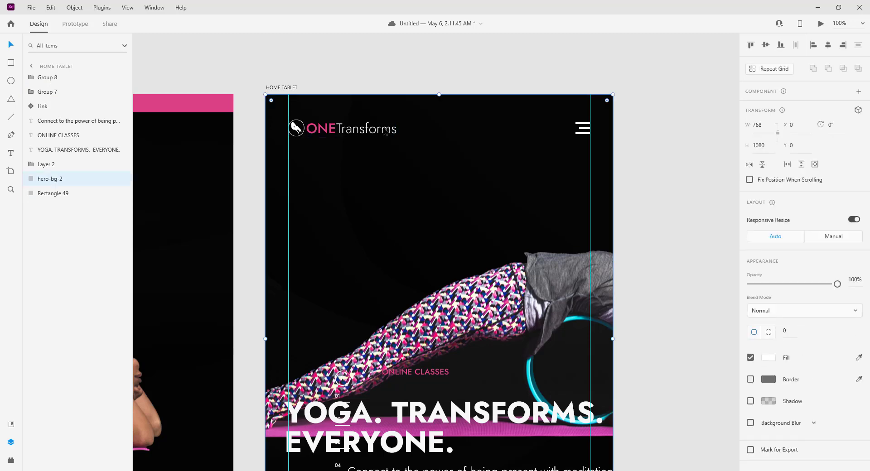
left_click(327, 130)
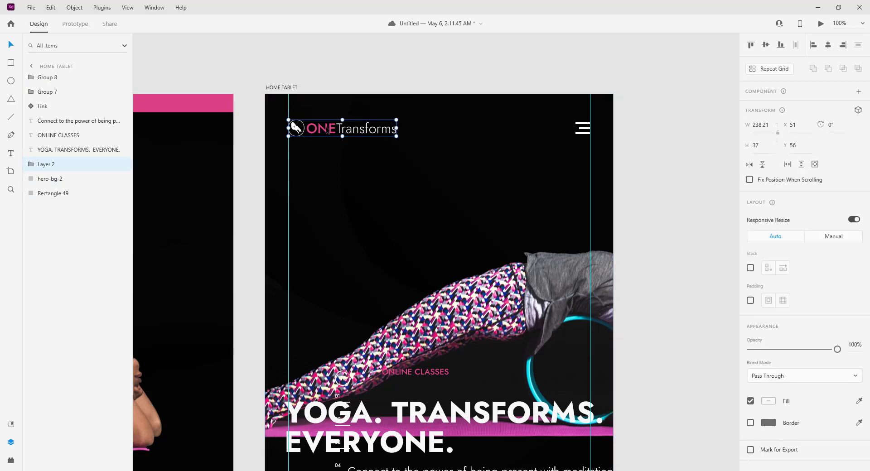
left_click(585, 128, "shift")
key("shift+Up")
key("shift+Up")
key("shift+Up")
key("shift+Up")
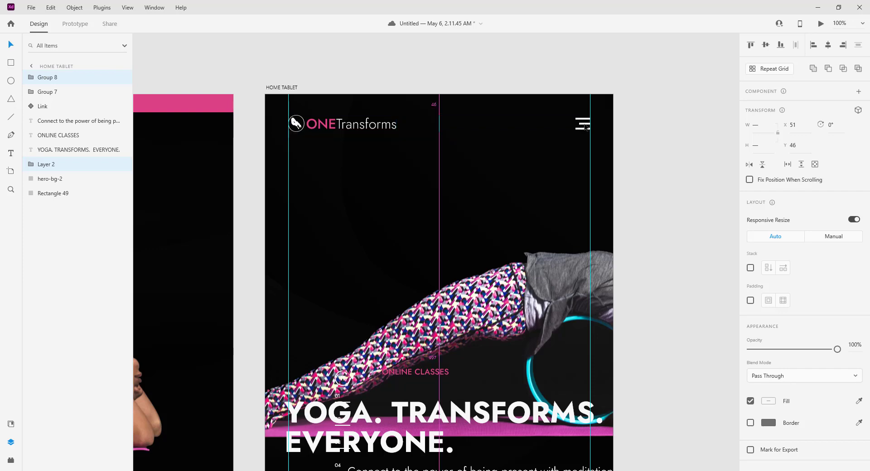
key("shift+Down")
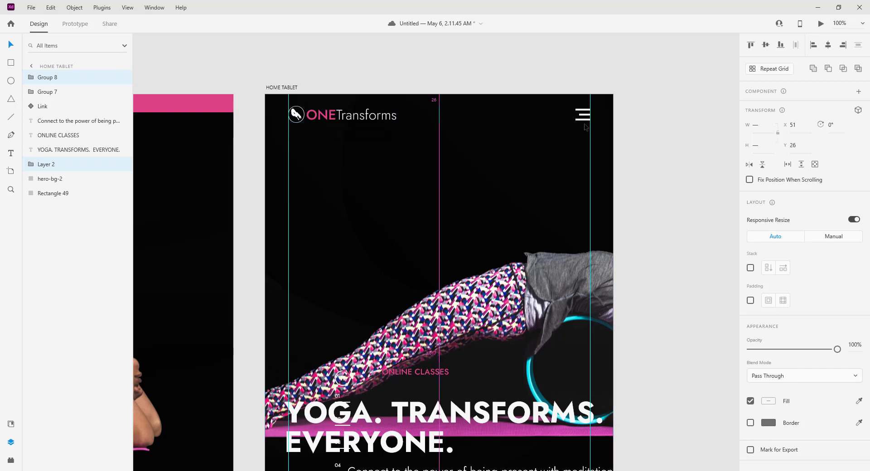
left_click(702, 167)
- Align the tablet's ONLINE CLASSES label with the left margin guide at X 51, about Y 610
scroll(683, 148, "down", 5)
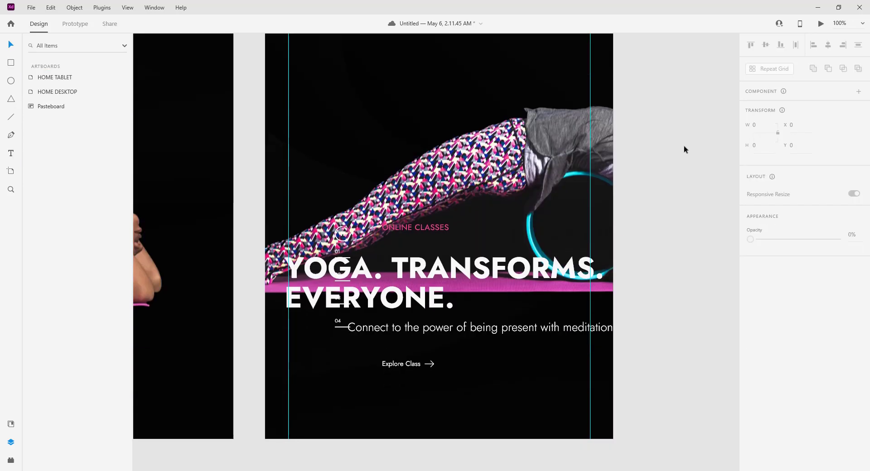
left_click(415, 138)
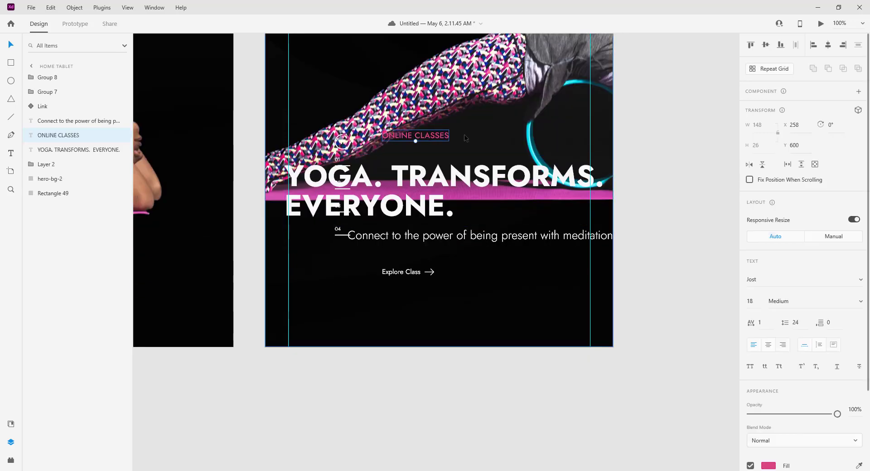
left_click_drag(438, 140, 344, 142)
- Duplicate the black rectangle Rectangle 49, place the copy directly above hero-bg-2 and set its opacity to 30%
left_click(343, 292)
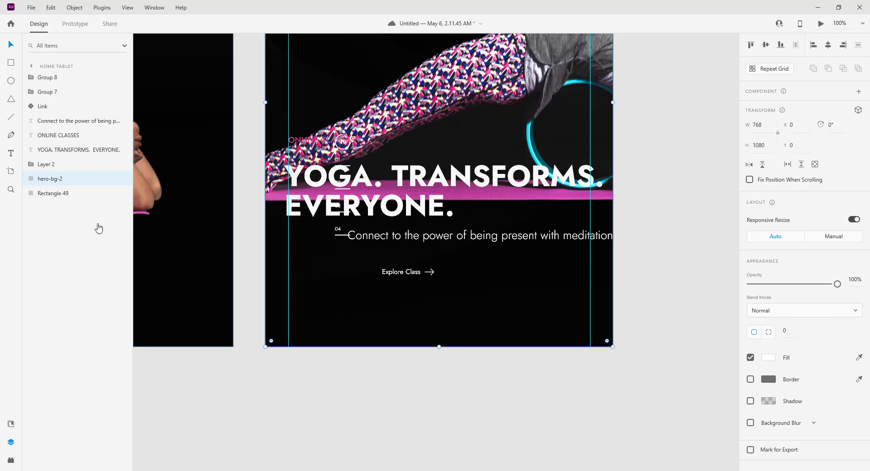
left_click(55, 194)
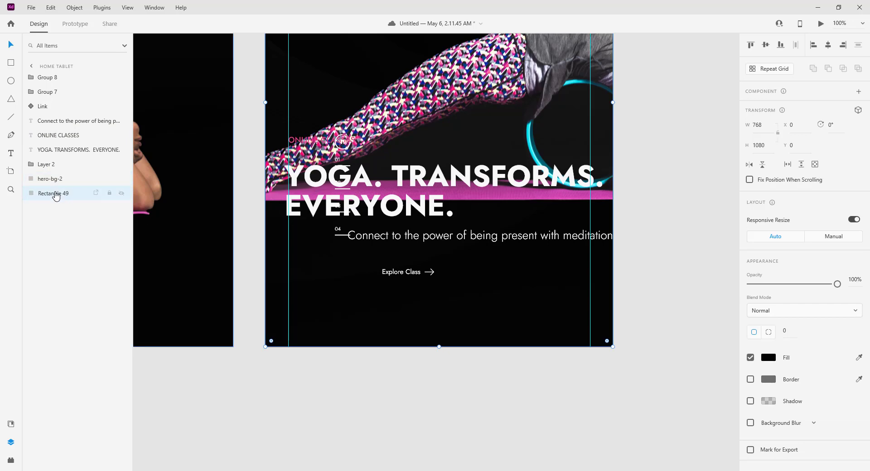
key("ctrl+d")
left_click_drag(56, 195, 68, 177)
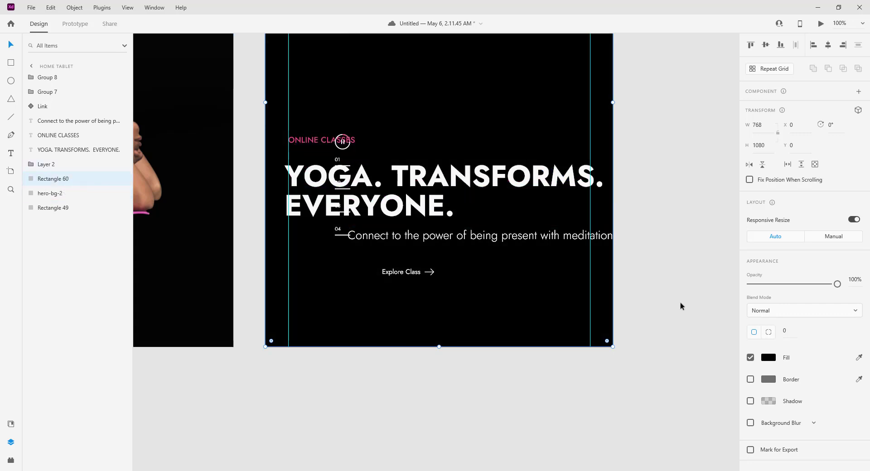
left_click(854, 280)
type("30")
key("Return")
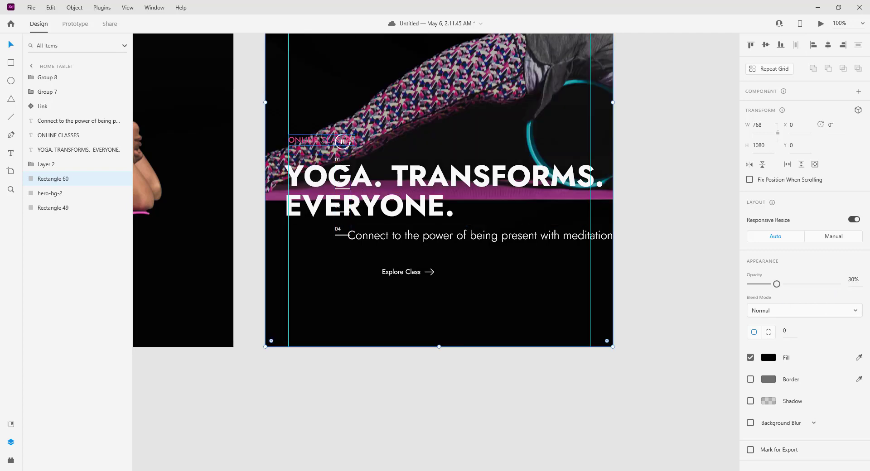
- Move the slide indicator below the Explore Class link to about X 86, Y 954, and align the tagline with the left guide at X 51
left_click(321, 140)
left_click(363, 201)
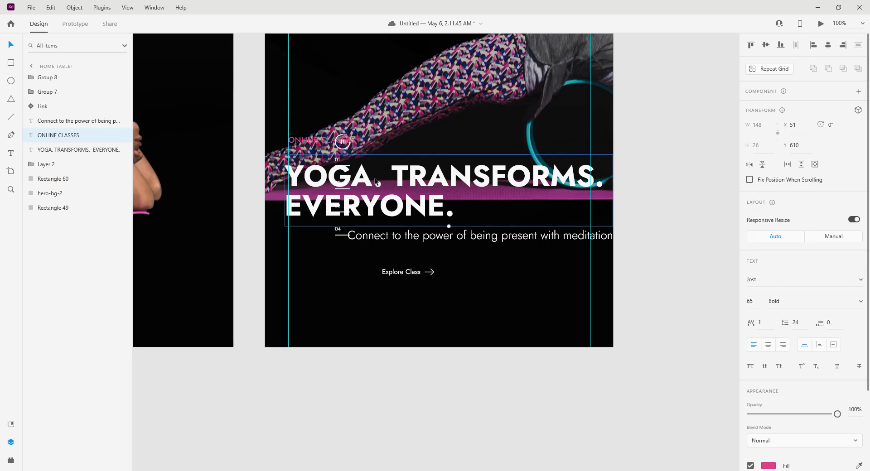
left_click(395, 239)
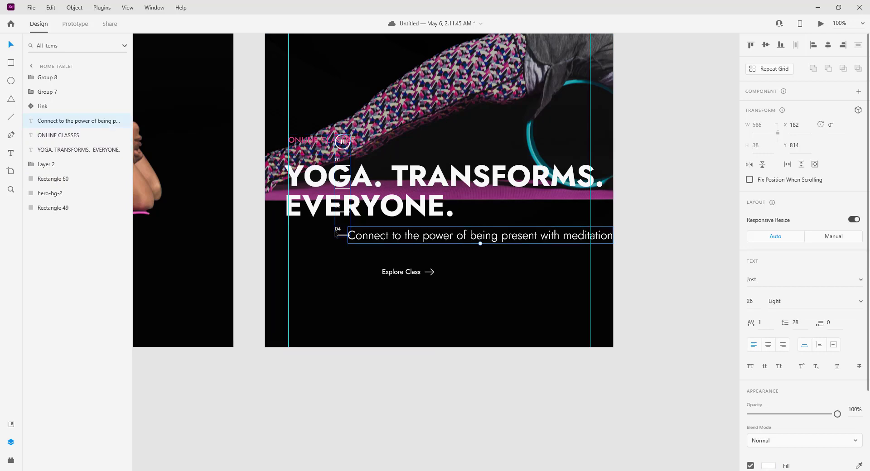
left_click_drag(338, 233, 307, 388)
left_click_drag(401, 240, 343, 254)
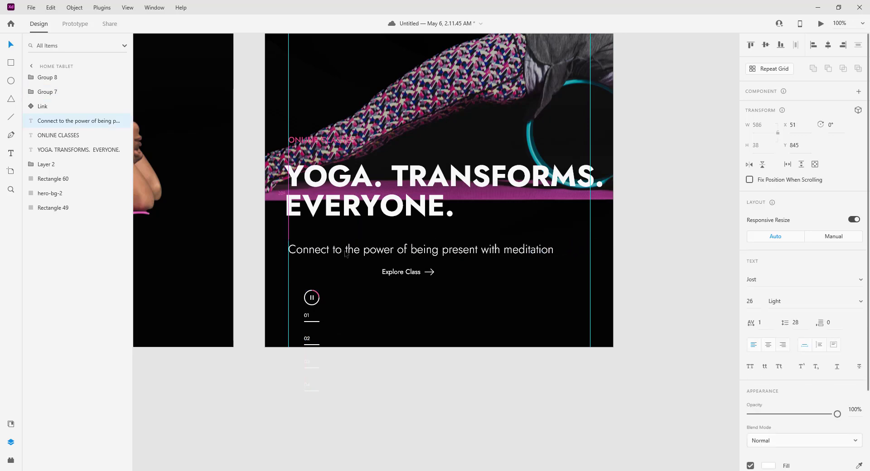
- Set the YOGA. TRANSFORMS. EVERYONE. heading to size 56 and break it before TRANSFORMS so that each word has its own line
left_click(337, 201)
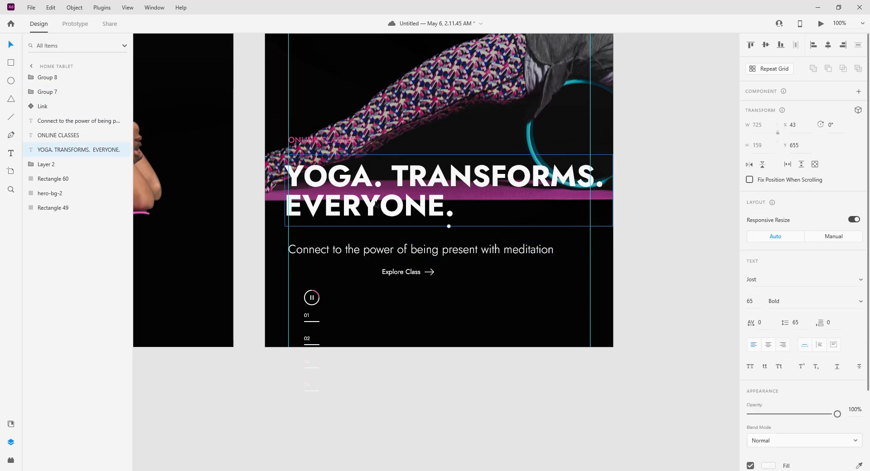
left_click(749, 302)
type("56")
key("Return")
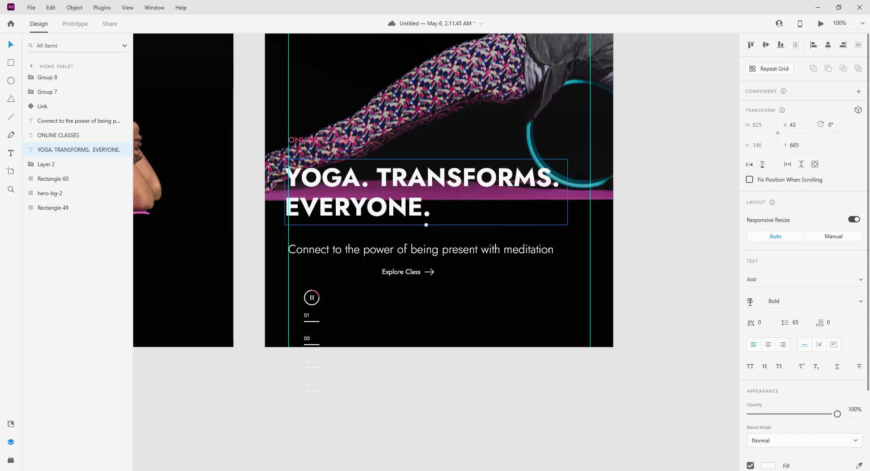
double_click(378, 177)
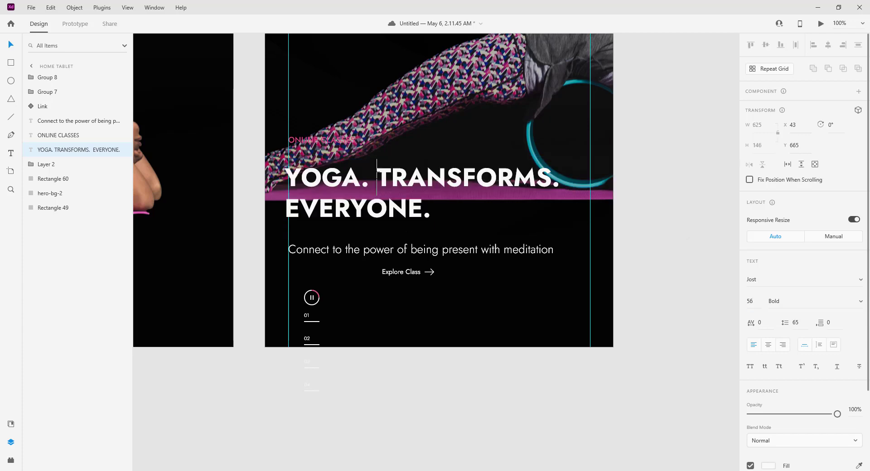
key("Return")
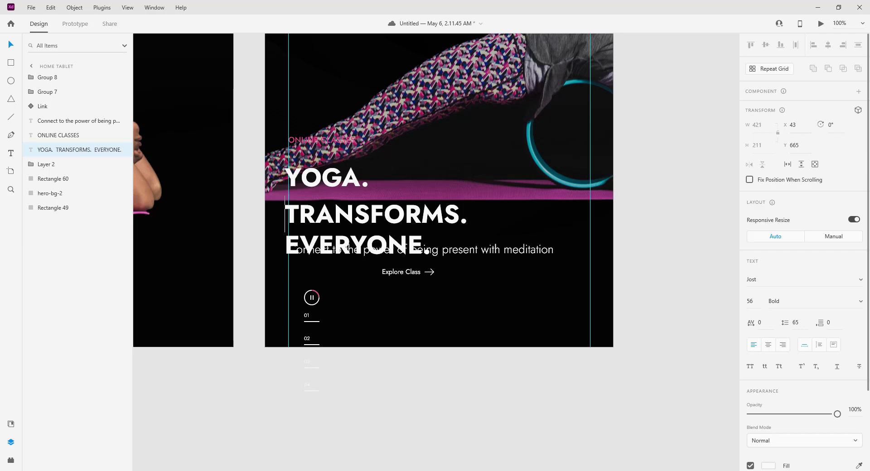
key("Escape")
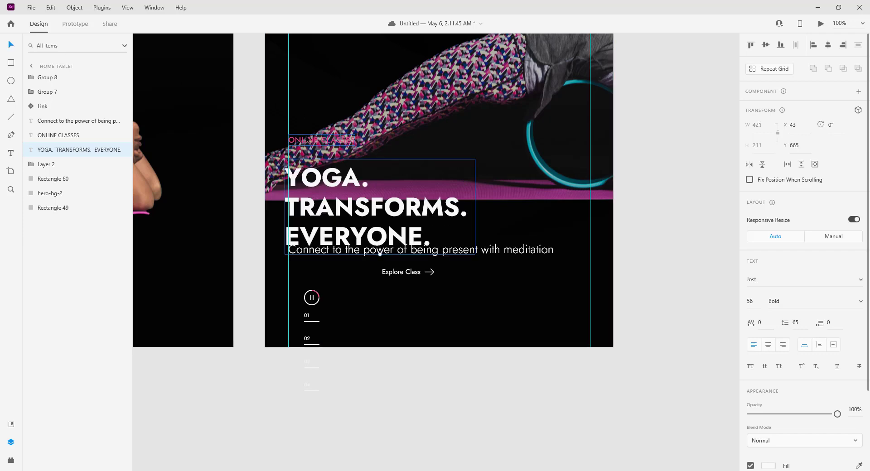
- Stack the ONLINE CLASSES label, heading and tagline along the left guide at about Y 572, 605 and 823
left_click(309, 142)
left_click_drag(309, 141, 309, 138)
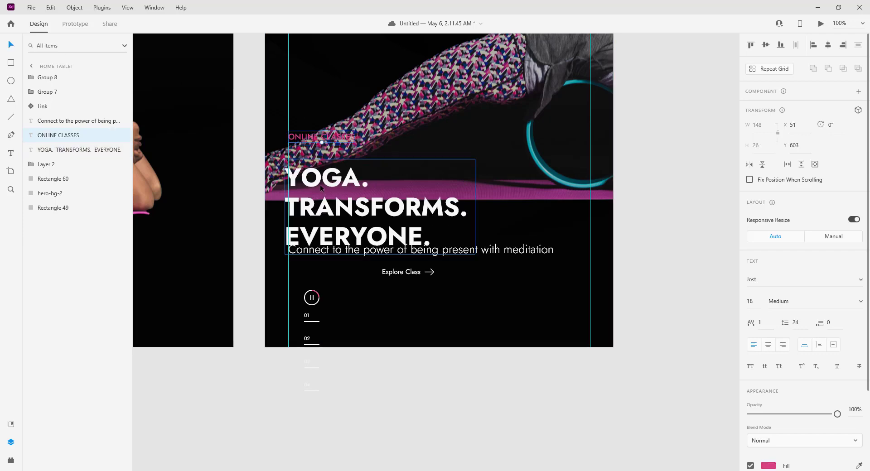
left_click_drag(320, 184, 322, 172)
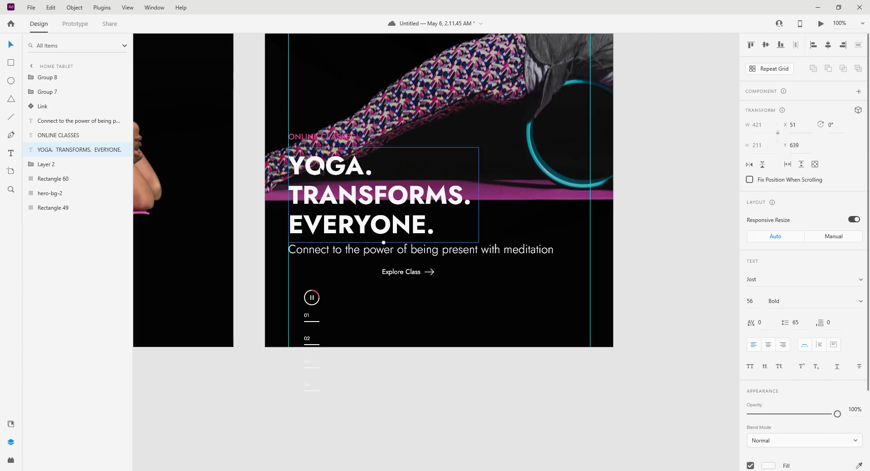
mouse_move(320, 138)
left_mouse_down()
mouse_move(318, 117)
mouse_move(317, 125)
left_mouse_up()
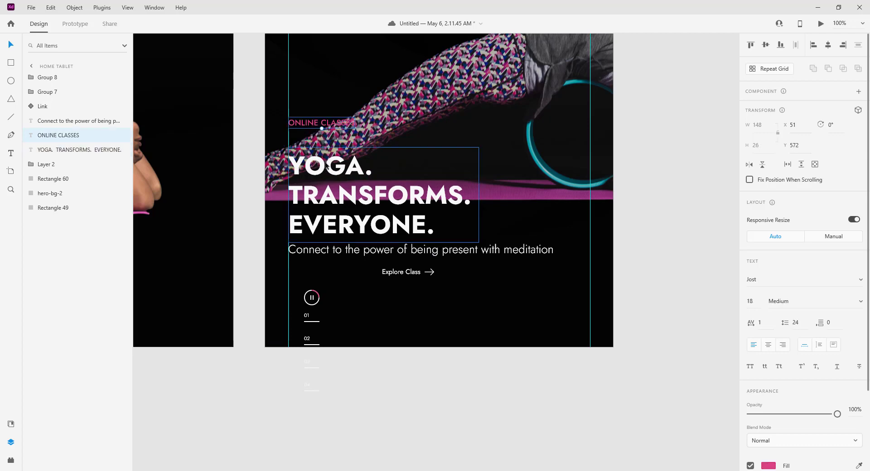
left_click_drag(327, 164, 327, 151)
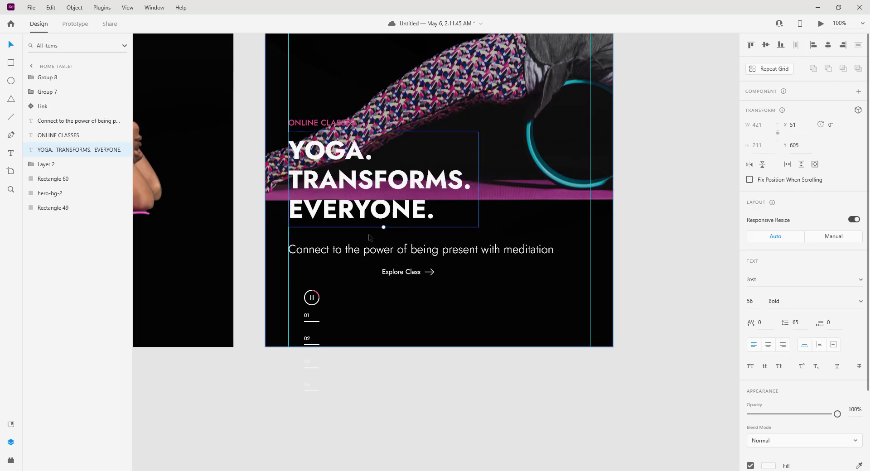
left_click(362, 253)
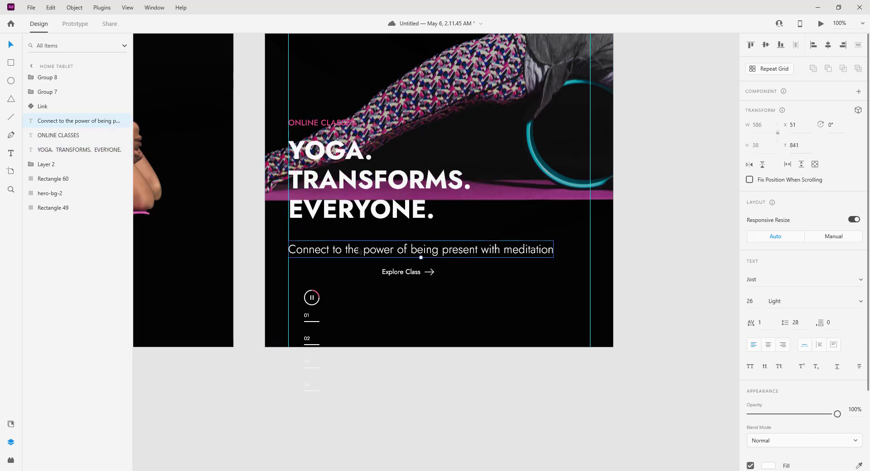
left_click_drag(361, 250, 361, 240)
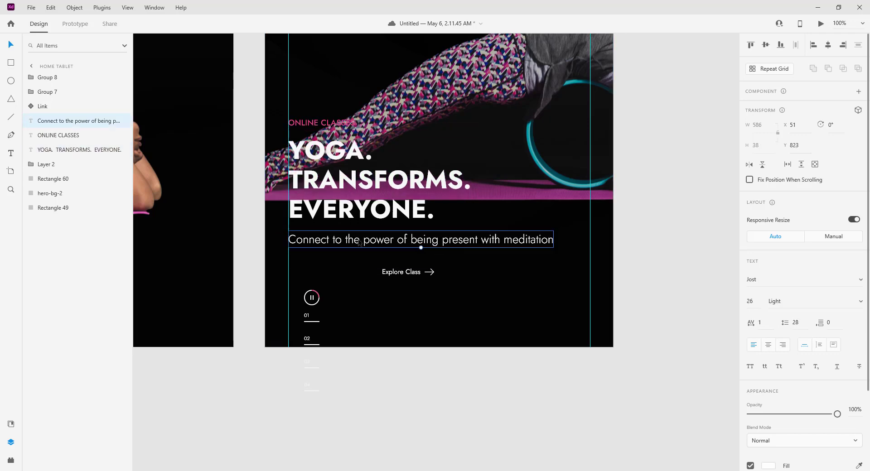
- Try a font size of 18 on the tagline
left_click(749, 301)
type("18")
key("Return")
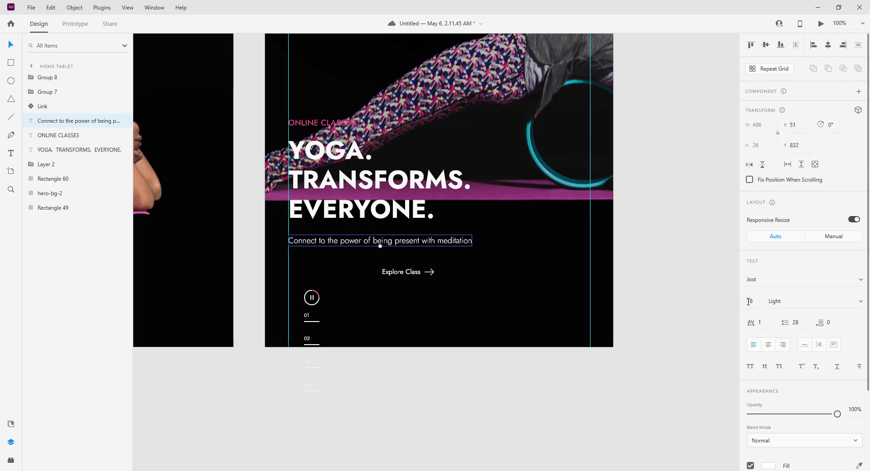
- Set the tagline's font size to 24 and break it onto a second line before "with meditation"
left_click(749, 302)
type("24")
key("Return")
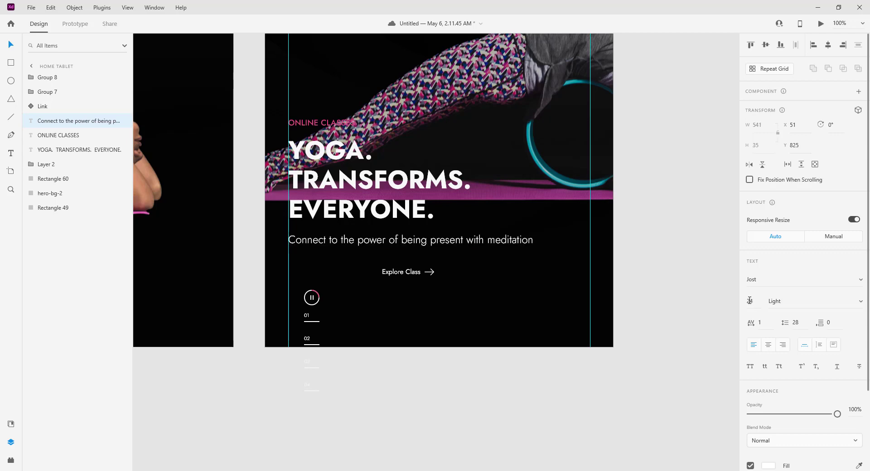
double_click(468, 242)
left_click(468, 241)
key("Return")
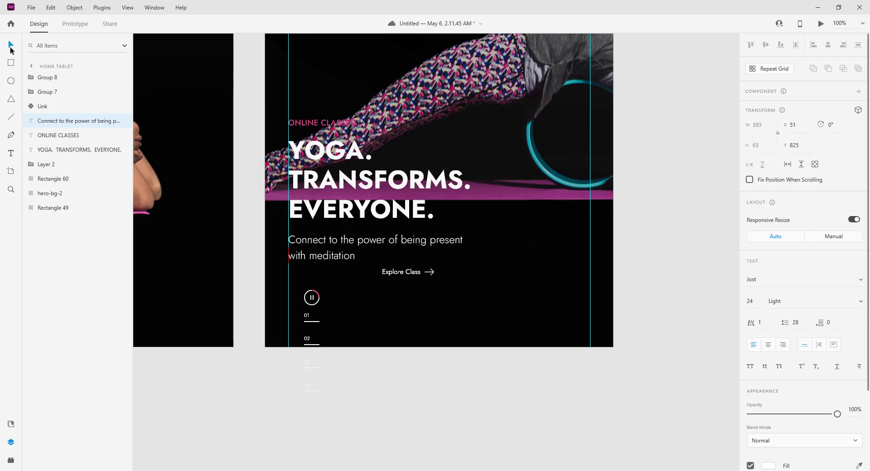
left_click(10, 47)
- Align the Explore Class link with the left guide under the tagline at X 51, about Y 901
left_click(410, 272)
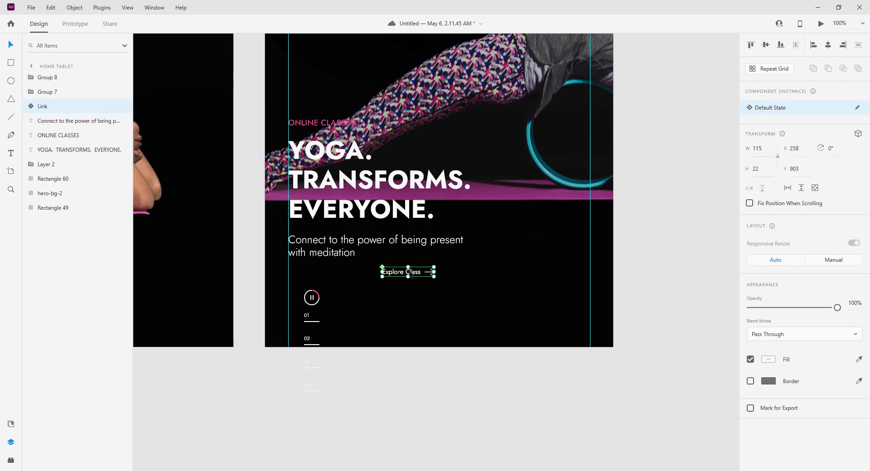
left_click_drag(411, 274, 317, 273)
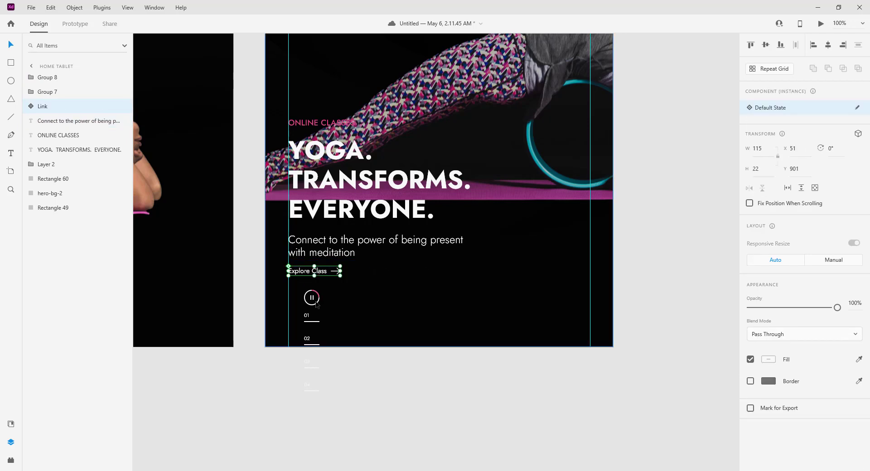
- Align the slider control group with the left guide under Explore Class at X 51, Y 952, and ungroup it
left_click(312, 299)
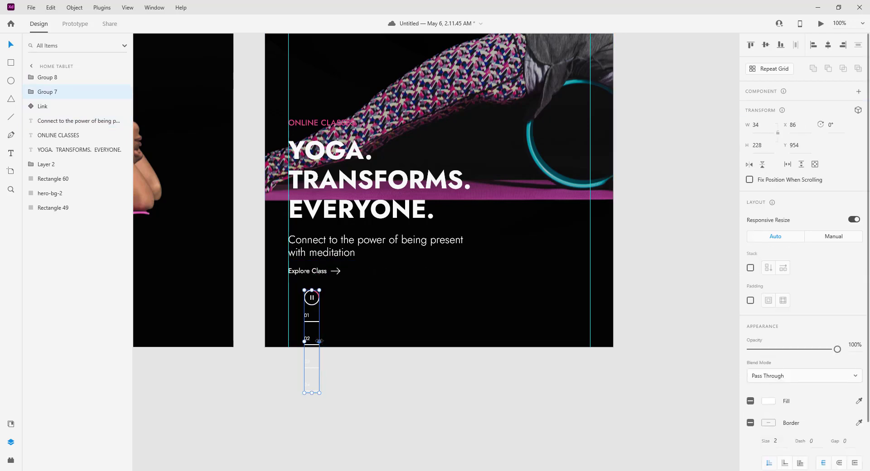
left_click_drag(340, 340, 411, 343)
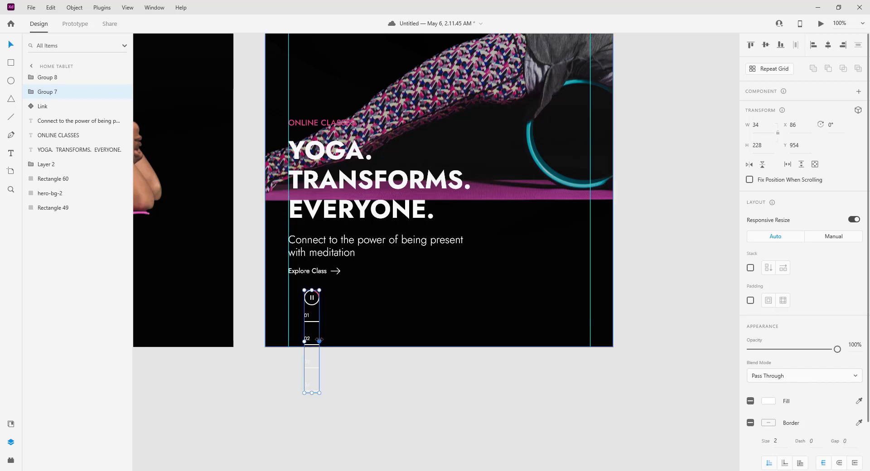
right_click(316, 324)
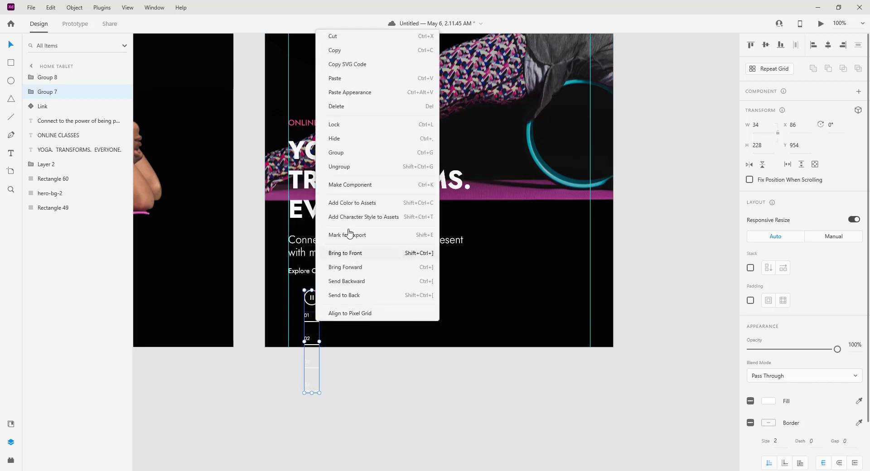
left_click_drag(317, 299, 302, 298)
right_click(300, 295)
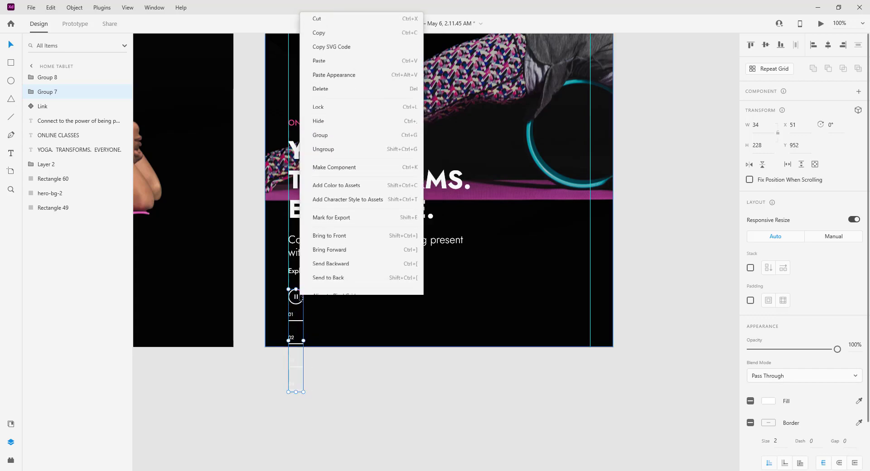
left_click(331, 142)
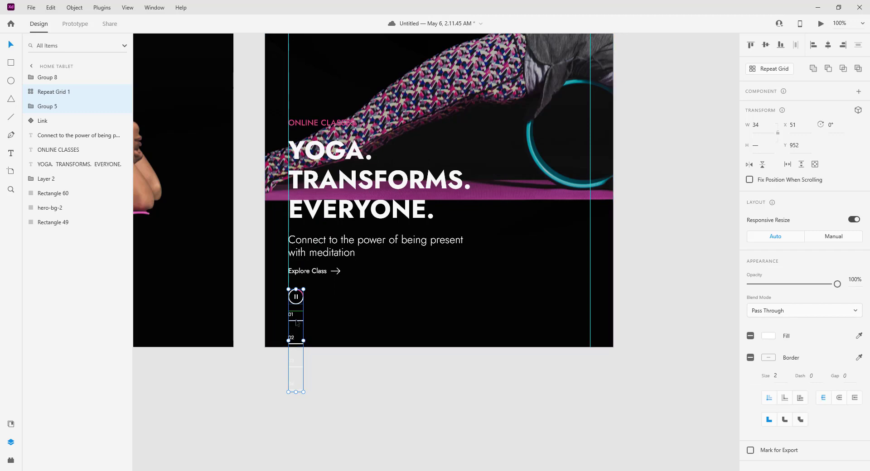
- Reshape the slide-number repeat grid into one row of four, about 233 px wide, beside the pause icon at X 114, Y 952
left_click(322, 367)
left_click(299, 353)
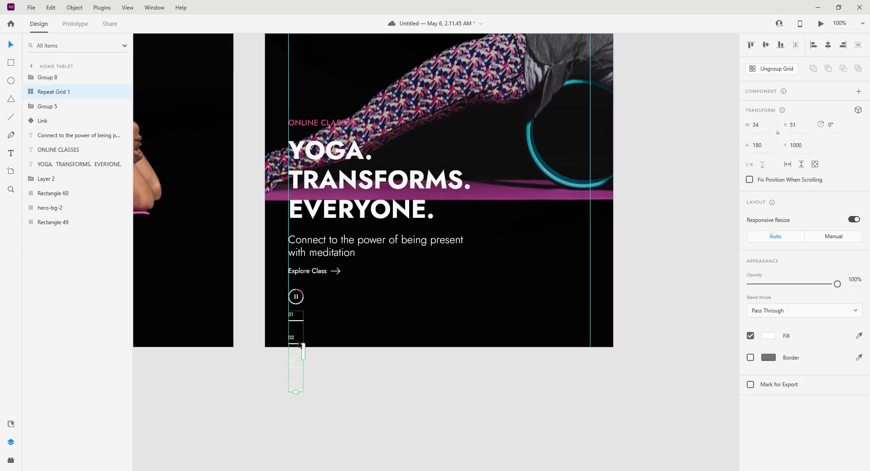
left_click_drag(304, 347, 381, 347)
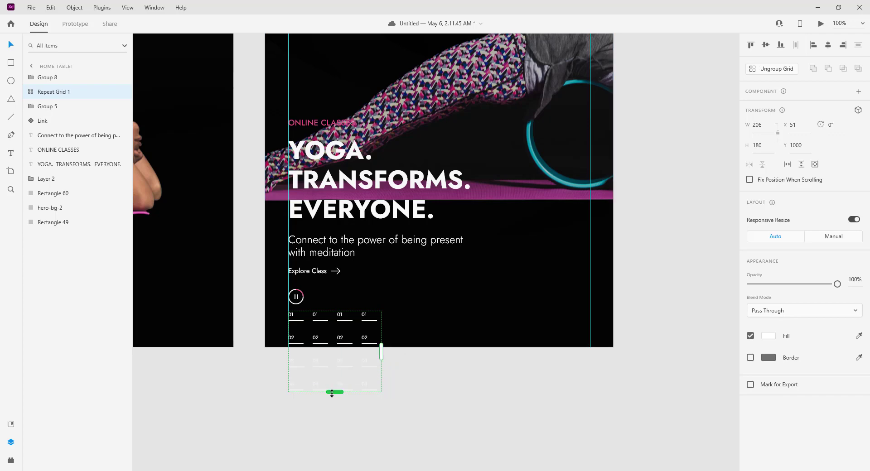
left_click_drag(335, 392, 355, 303)
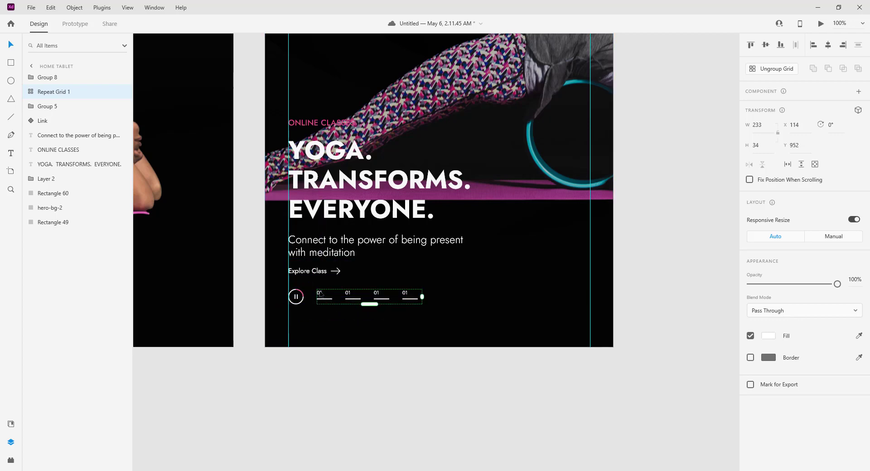
- Number the four items in the slider row 01, 02, 03 and 04
double_click(320, 293)
double_click(319, 294)
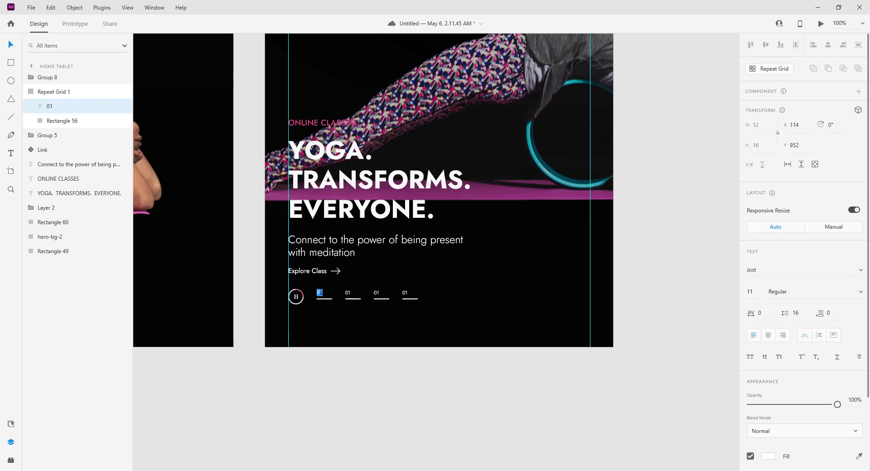
double_click(349, 293)
double_click(376, 293)
type("03")
double_click(404, 295)
type("0")
key("Escape")
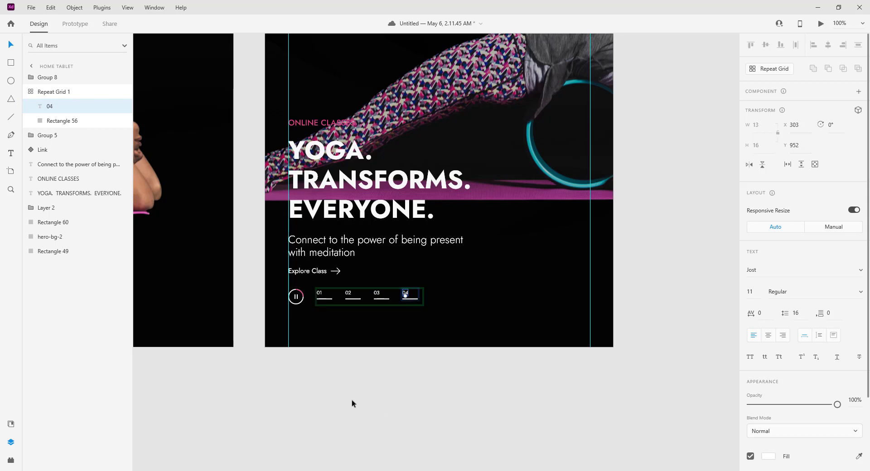
left_click(396, 354)
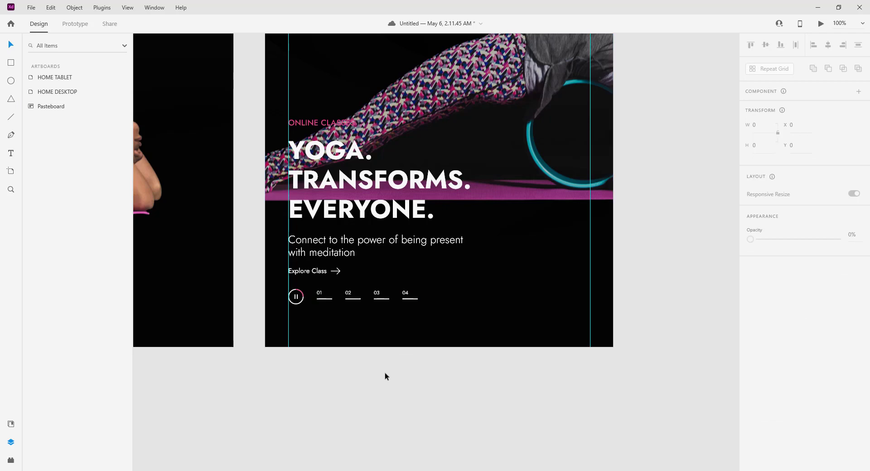
- Duplicate the black background rectangle in HOME DESKTOP and place the copy directly above hero-bg-2
key("ctrl+minus")
key("ctrl+minus")
key("ctrl+minus")
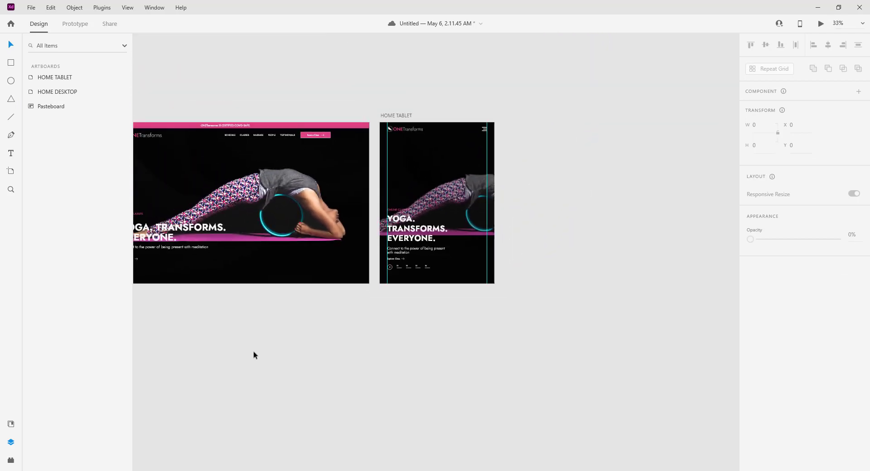
left_click_drag(312, 339, 374, 265)
left_click(374, 262)
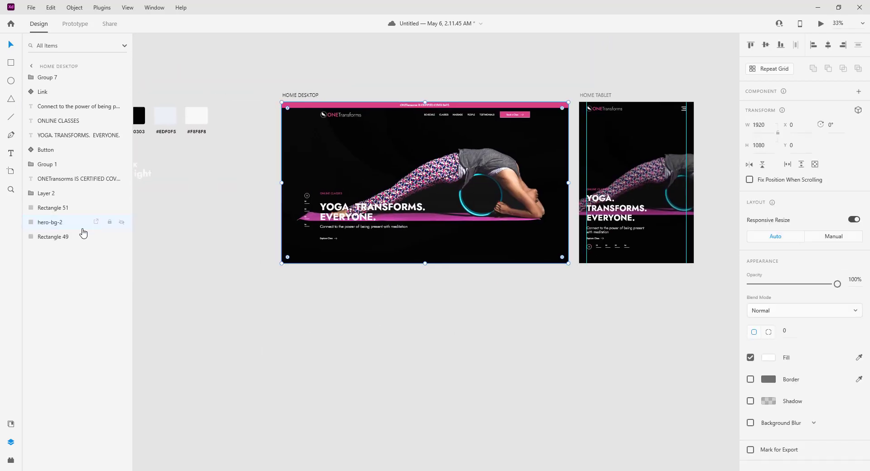
left_click(48, 237)
right_click(46, 239)
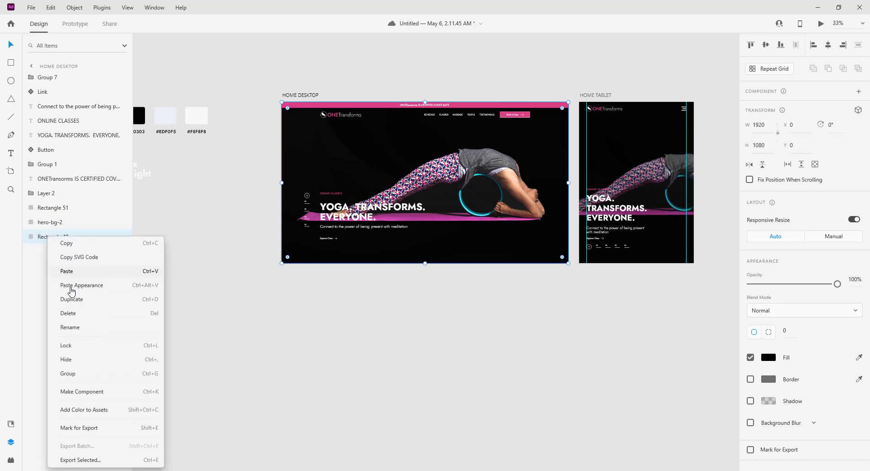
left_click(72, 286)
left_click_drag(52, 237, 66, 216)
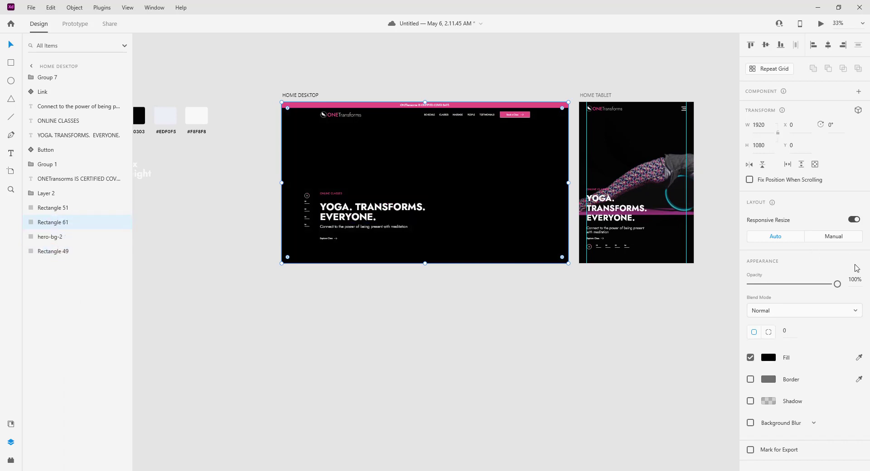
- Set the opacity of the black overlay rectangle on the desktop hero image to 30%
left_click(845, 278)
key("BackSpace")
type("3")
key("Return")
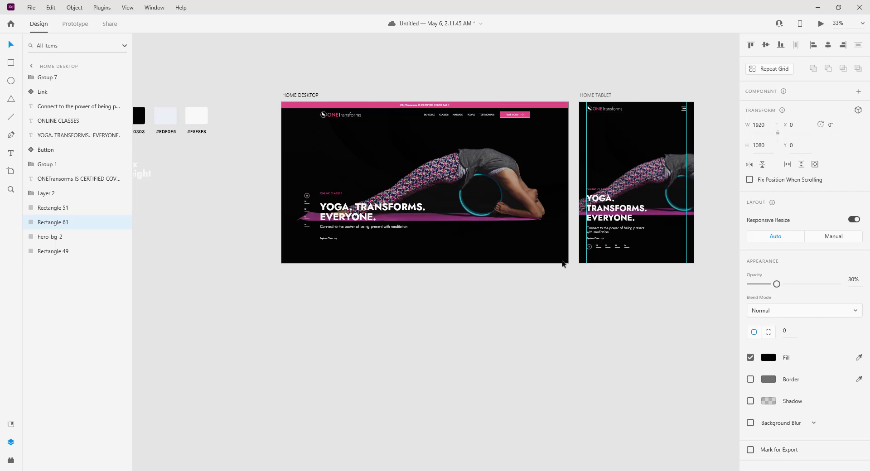
- Set the opacity of the vertical slider control group in HOME DESKTOP to 70%
left_click(607, 248)
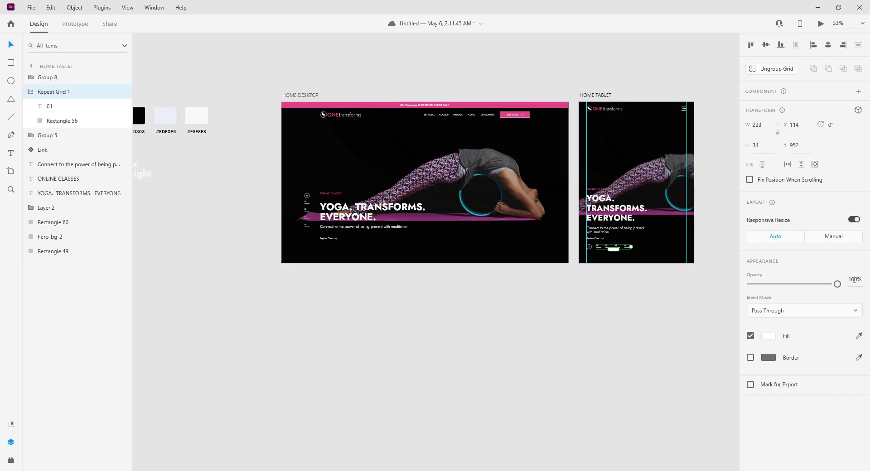
key("ctrl+1")
left_click_drag(253, 241, 620, 248)
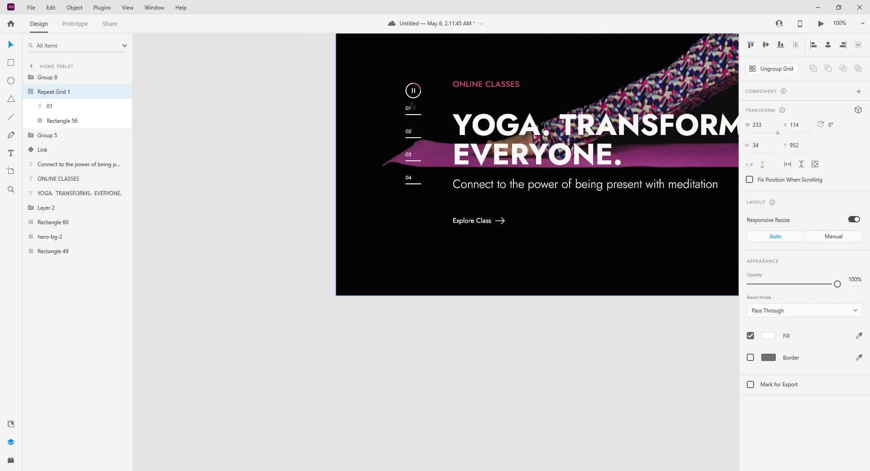
left_click(418, 116)
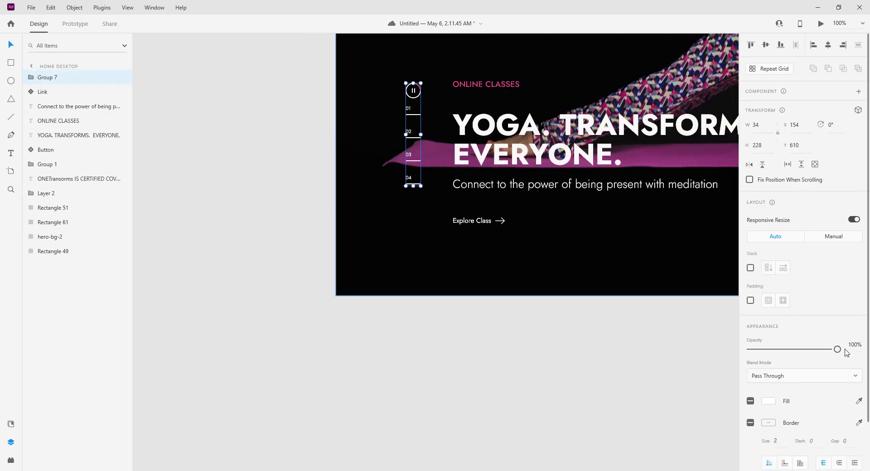
type("70")
key("Return")
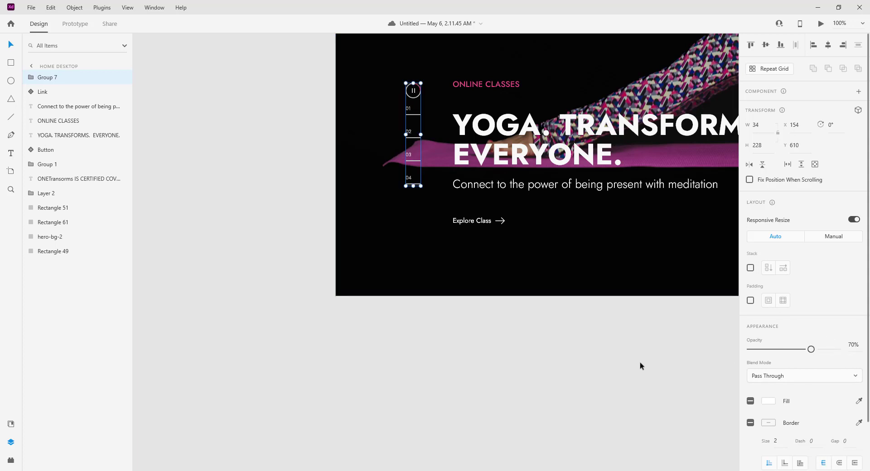
- Set the opacity of the pause icon and slide-number row in HOME TABLET to 70%
left_click_drag(662, 340, 262, 295)
left_click(262, 292)
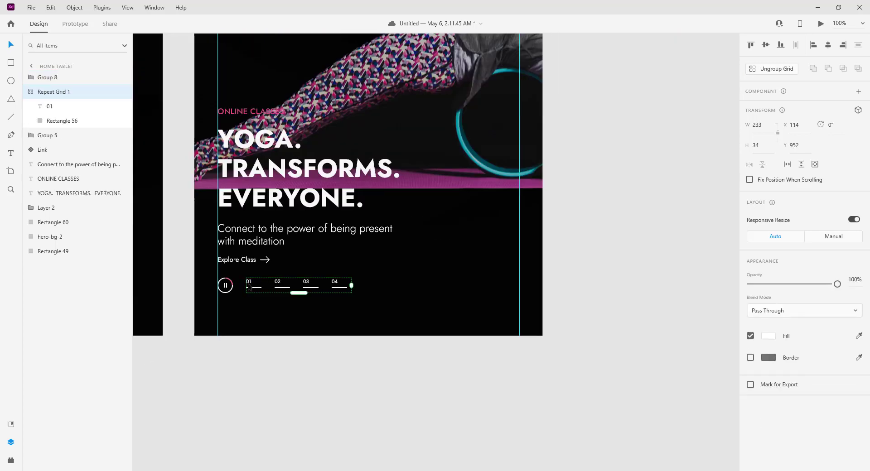
left_click(233, 290, "shift")
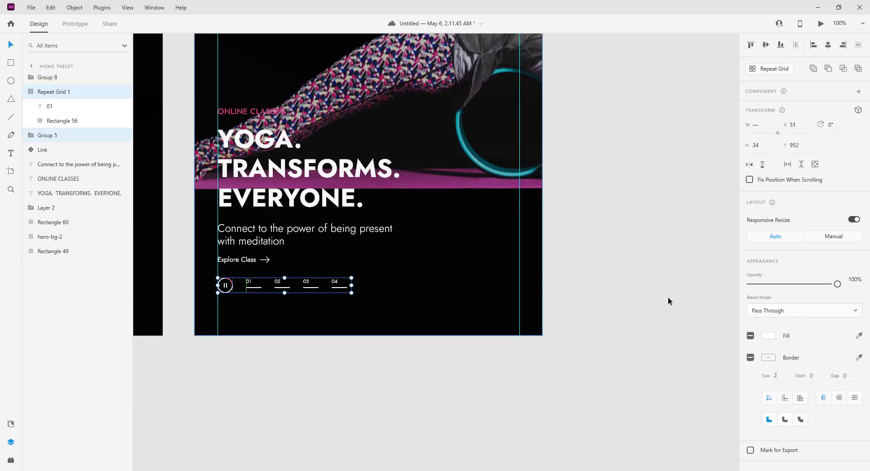
type("70")
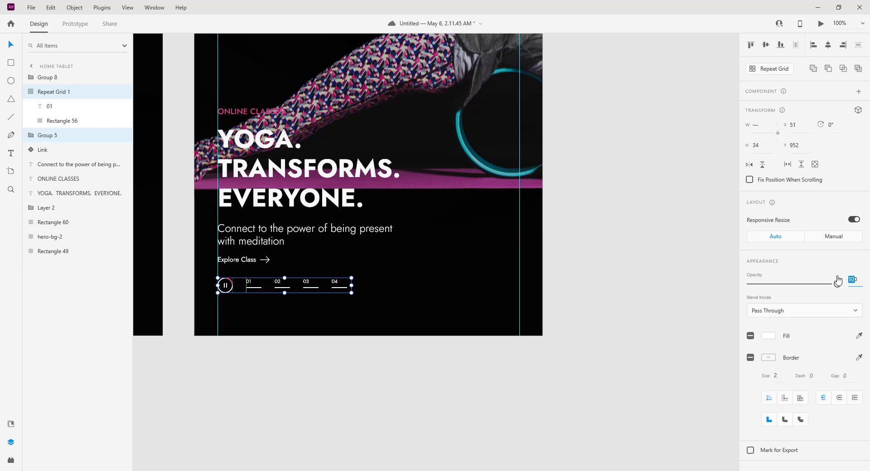
key("Return")
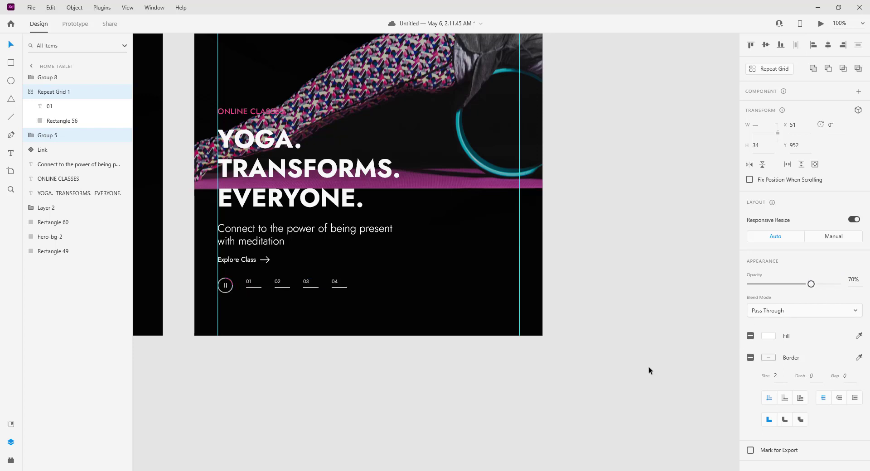
- Hide the layers list and review the finished hero layouts of HOME DESKTOP and HOME TABLET
key("ctrl+0")
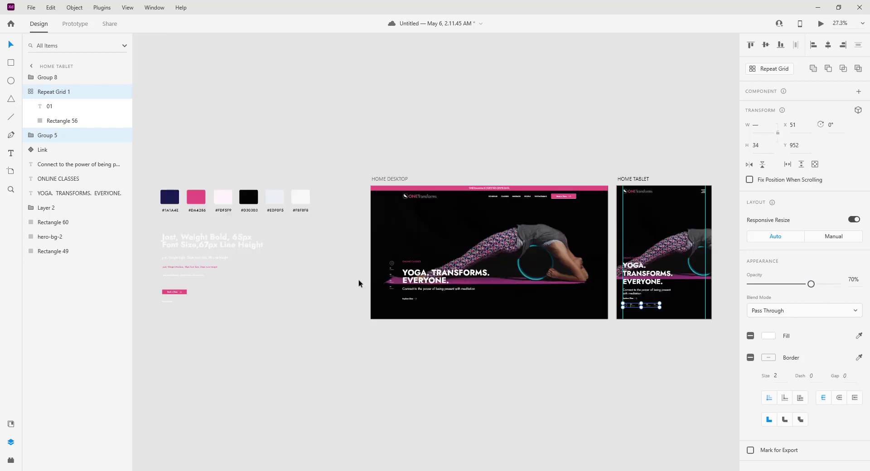
key("ctrl+1")
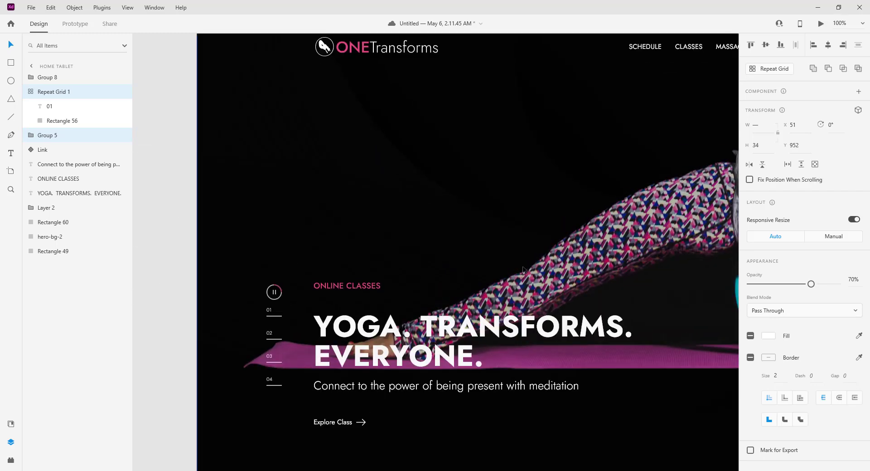
key("ctrl+minus")
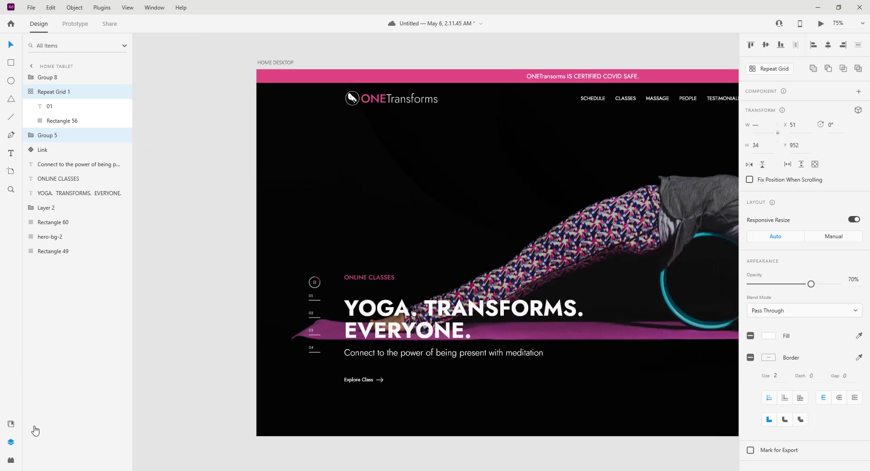
left_click(11, 442)
left_click_drag(441, 233, 329, 222)
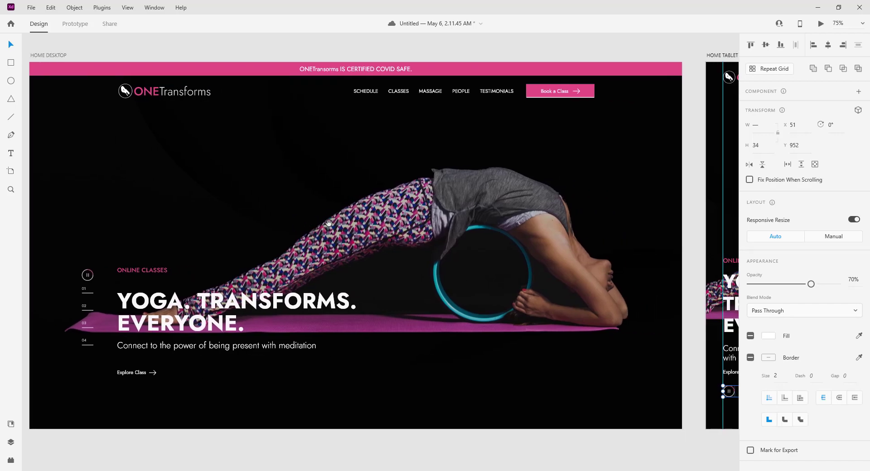
scroll(351, 207, "right", 10)
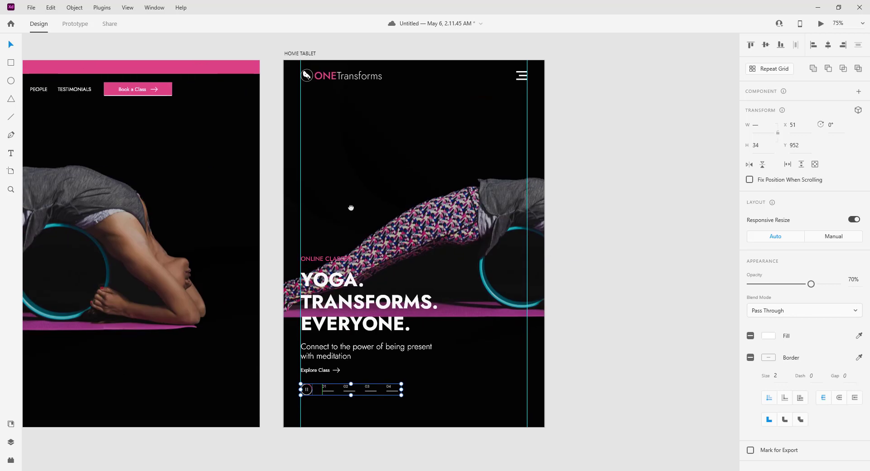
left_click_drag(350, 208, 312, 206)
left_click(592, 203)
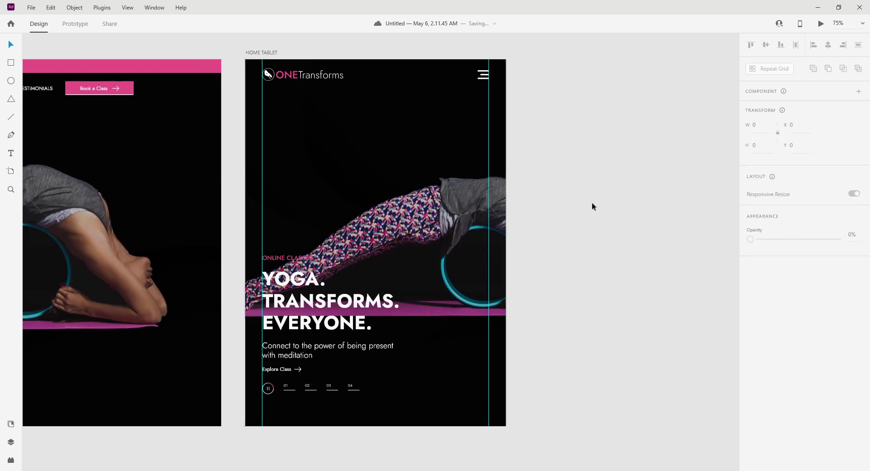